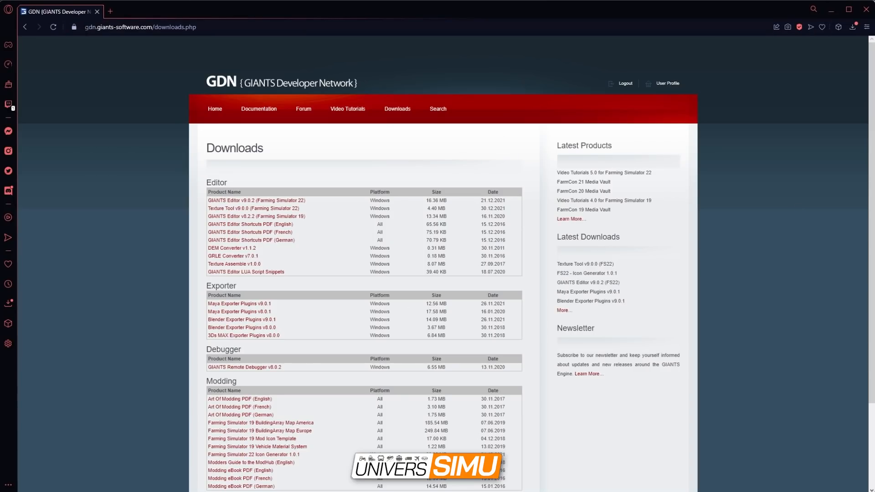
# Step: Load the gdn.giants-software.com home page and examine the GIANTS Editor v9.0.2 (Farming Simulator 22) entry under Downloads
pyautogui.click(119, 29)
pyautogui.click(119, 29)
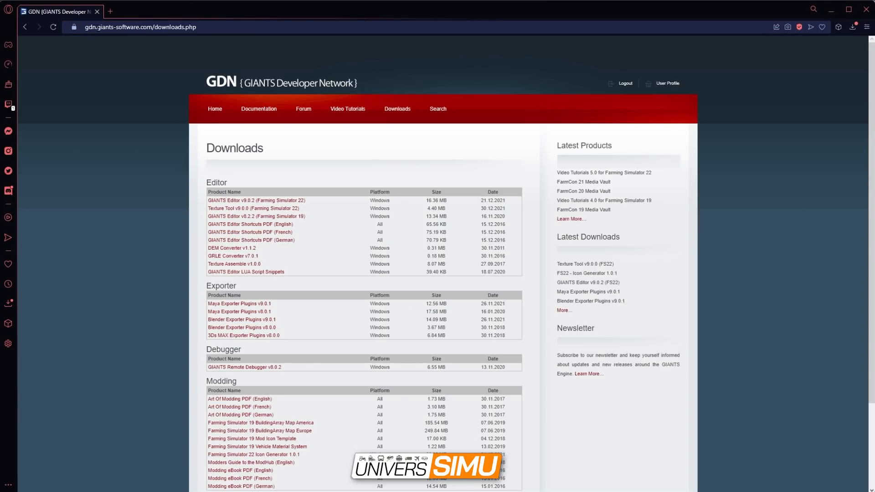
pyautogui.moveTo(116, 27); pyautogui.dragTo(220, 26)
pyautogui.click(167, 121)
pyautogui.press('BackSpace')
pyautogui.press('Return')
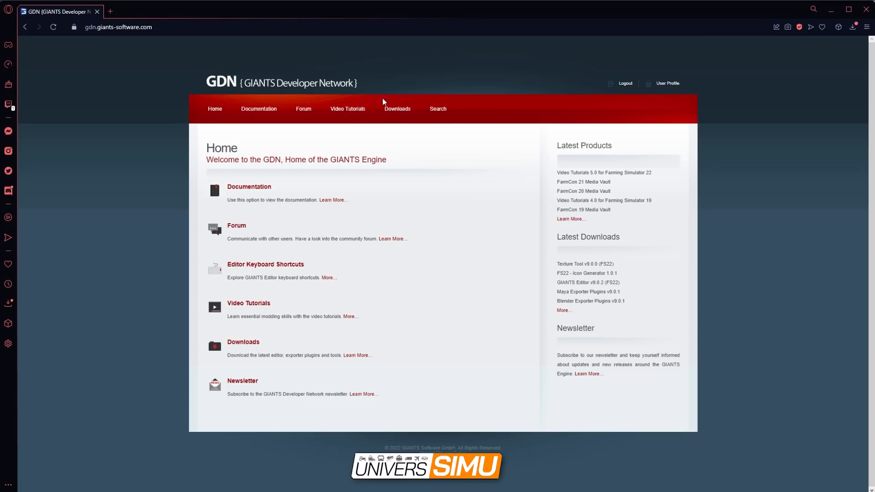
pyautogui.click(396, 112)
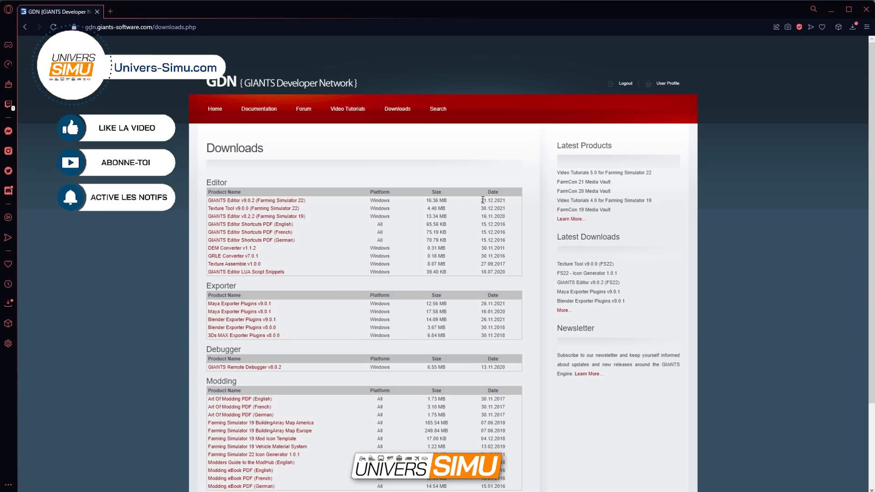
pyautogui.moveTo(483, 200); pyautogui.dragTo(494, 200)
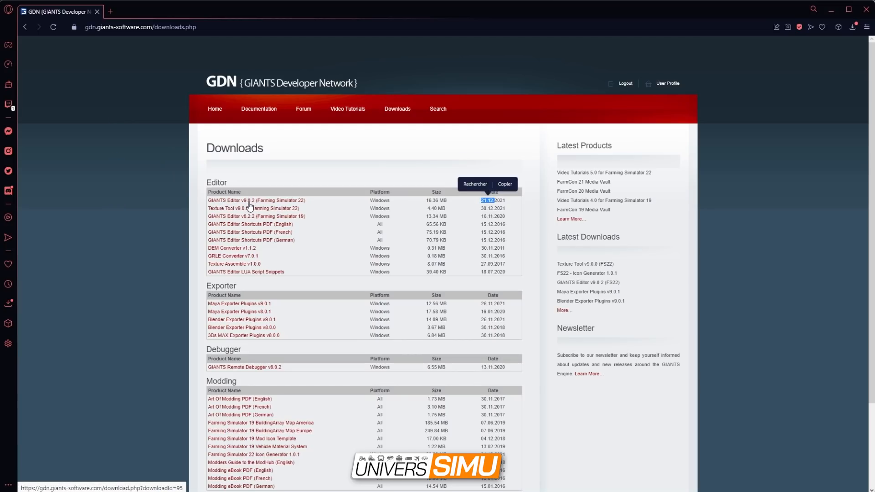
pyautogui.click(311, 203)
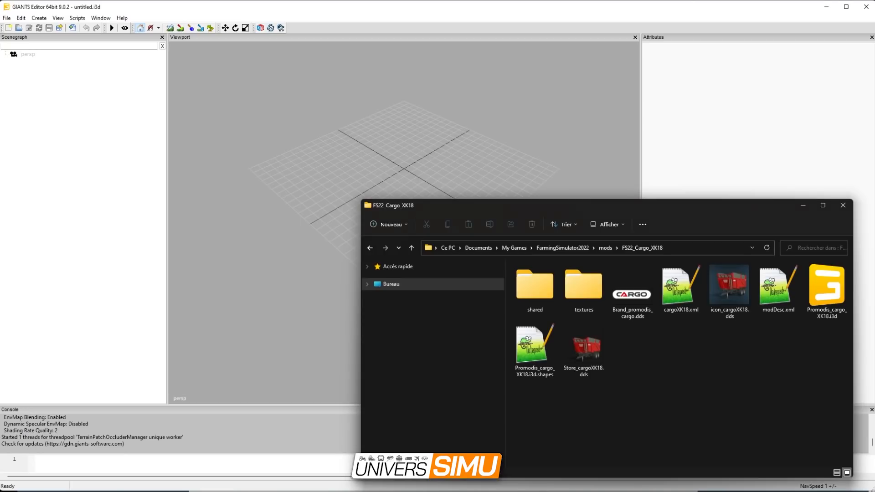
# Step: Locate Promodis_cargo_XK18.i3d in the FS22_Cargo_XK18 mod folder in File Explorer, then return to GIANTS Editor
pyautogui.moveTo(702, 204); pyautogui.dragTo(511, 79)
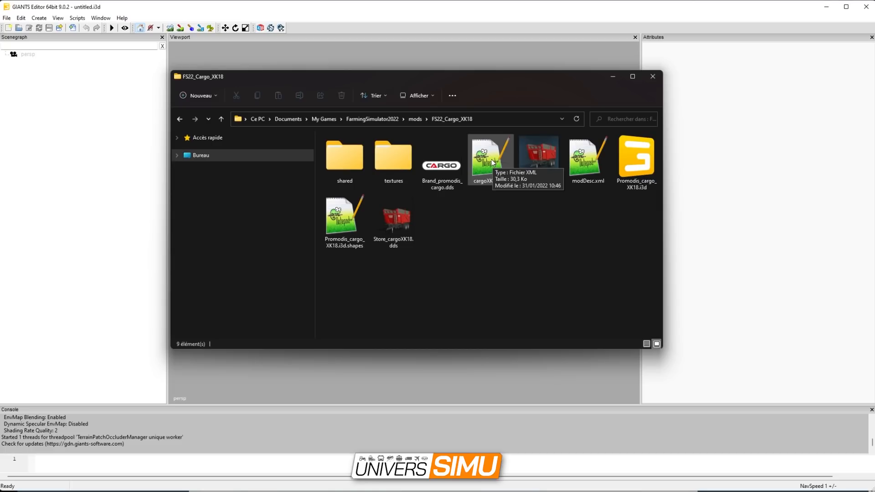
pyautogui.click(646, 154)
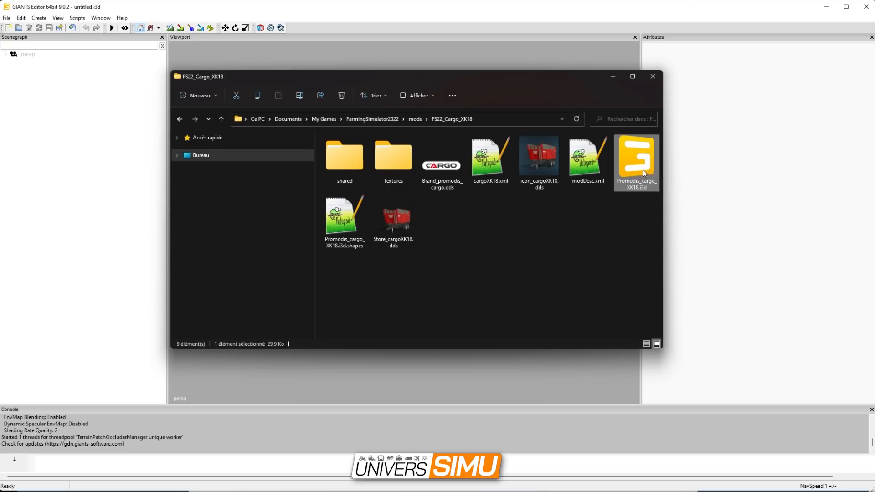
pyautogui.click(539, 13)
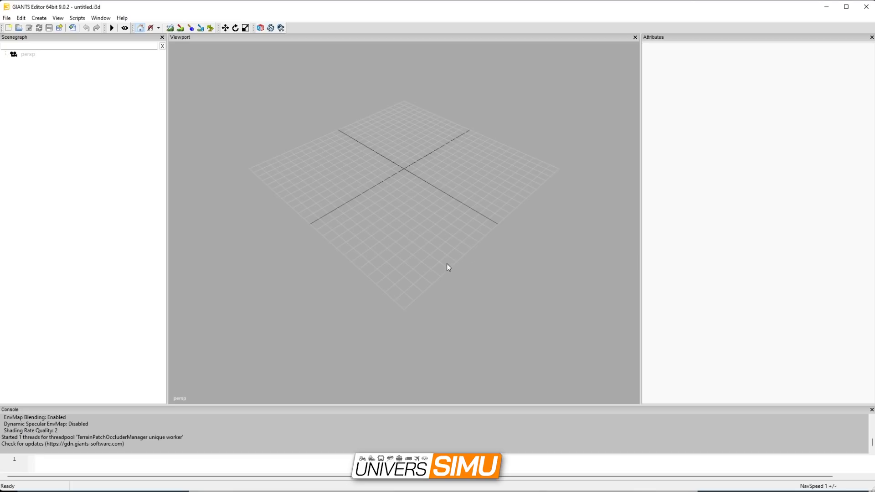
# Step: Display the Material Editing window and make it taller beneath the Attributes area
pyautogui.keyDown('alt'); pyautogui.moveTo(195, 396); pyautogui.dragTo(180, 399); pyautogui.keyUp('alt')
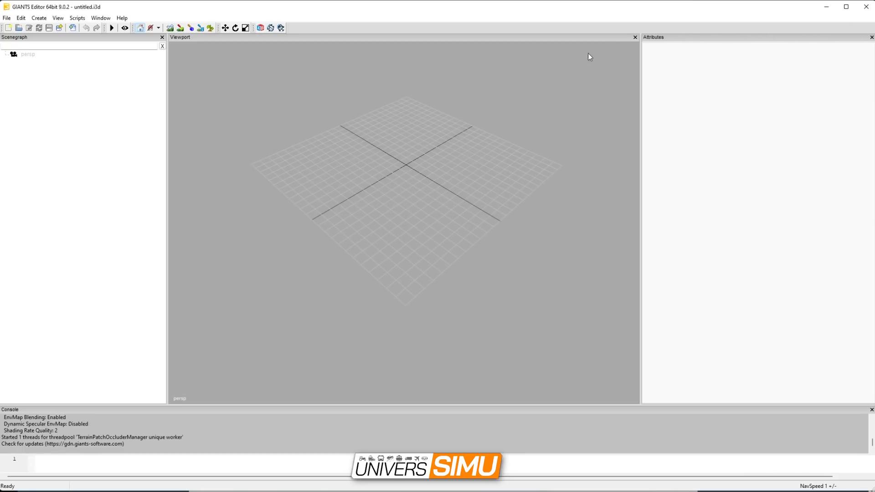
pyautogui.click(102, 22)
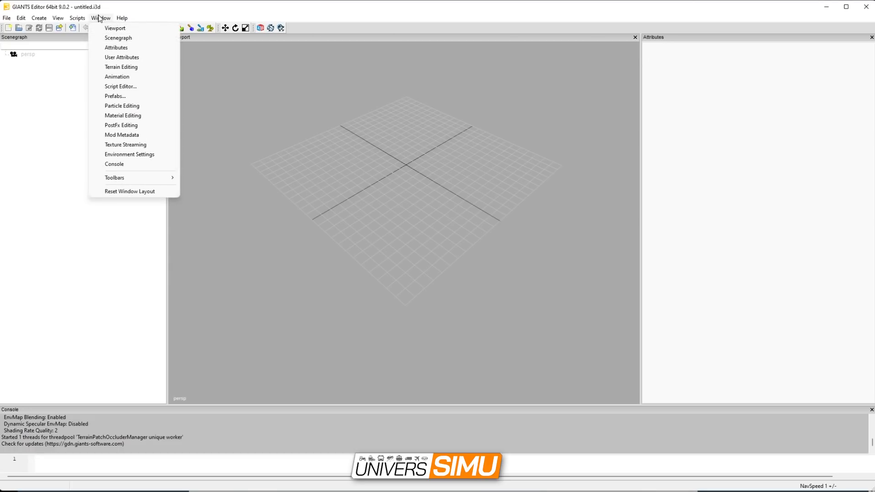
pyautogui.click(130, 115)
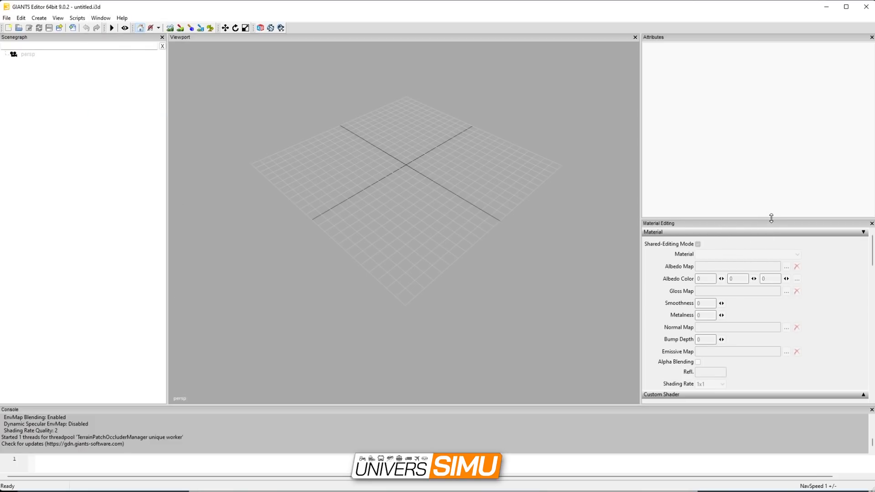
pyautogui.moveTo(773, 217); pyautogui.dragTo(781, 196)
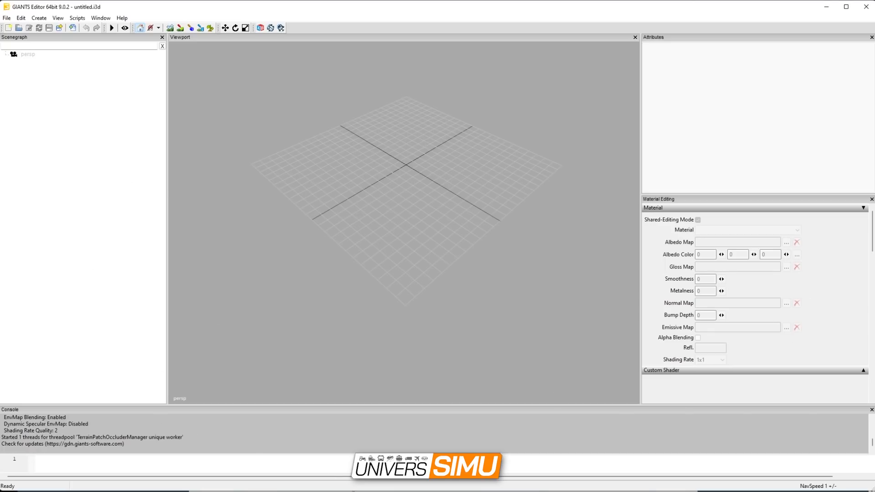
# Step: Load Promodis_cargo_XK18.i3d from the FS22_Cargo_XK18 folder in File Explorer into the empty GIANTS Editor scene
pyautogui.click(305, 490)
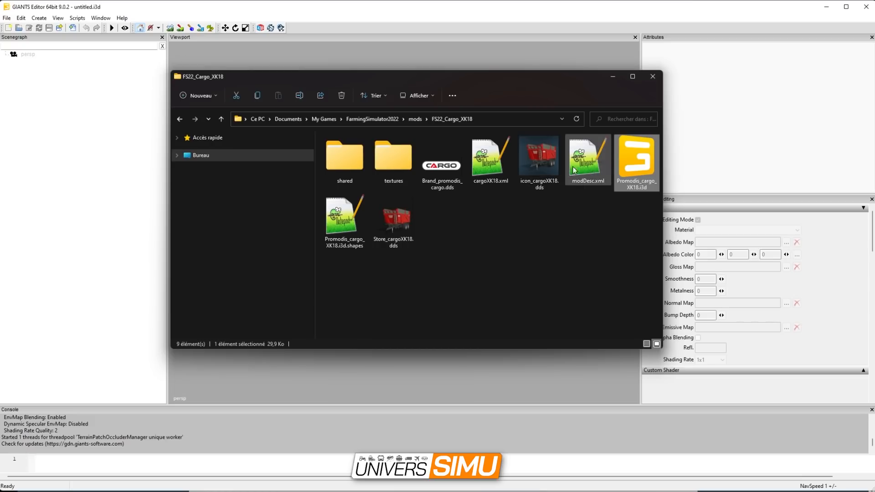
pyautogui.moveTo(646, 161); pyautogui.dragTo(463, 381)
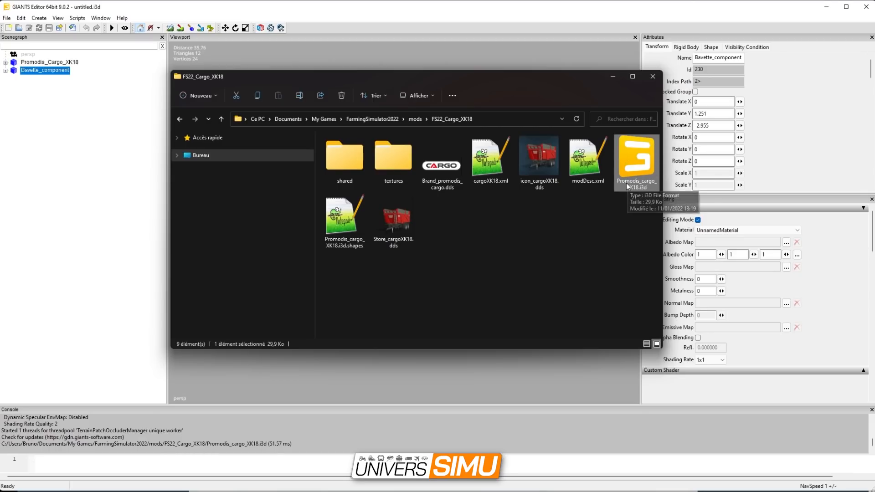
pyautogui.click(116, 185)
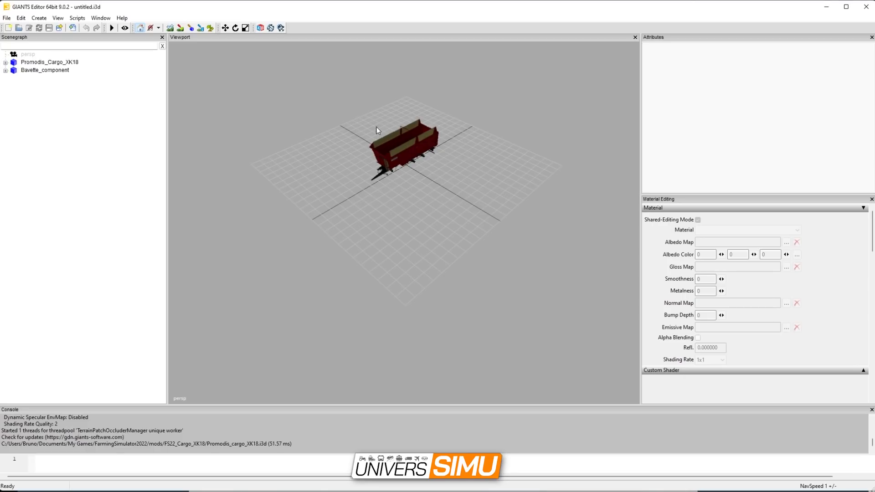
# Step: Select the trailer's rehausse ensilage side extensions and frame them in the viewport
pyautogui.click(407, 149)
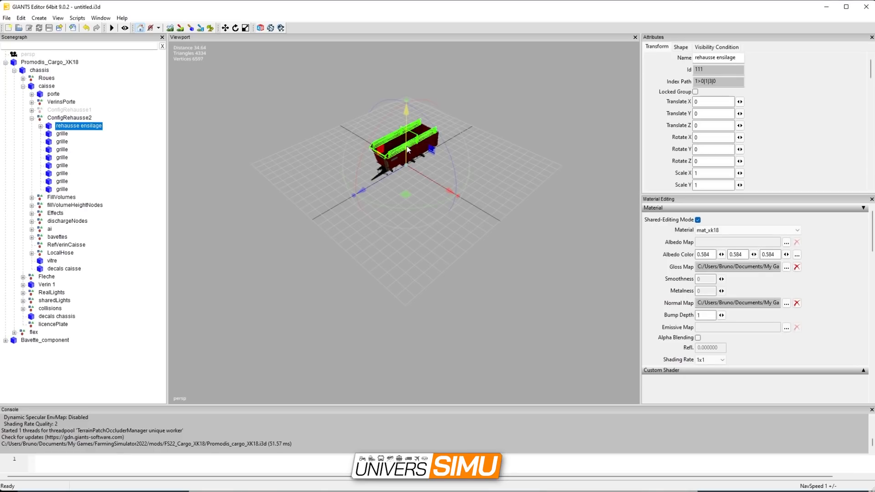
pyautogui.press('f')
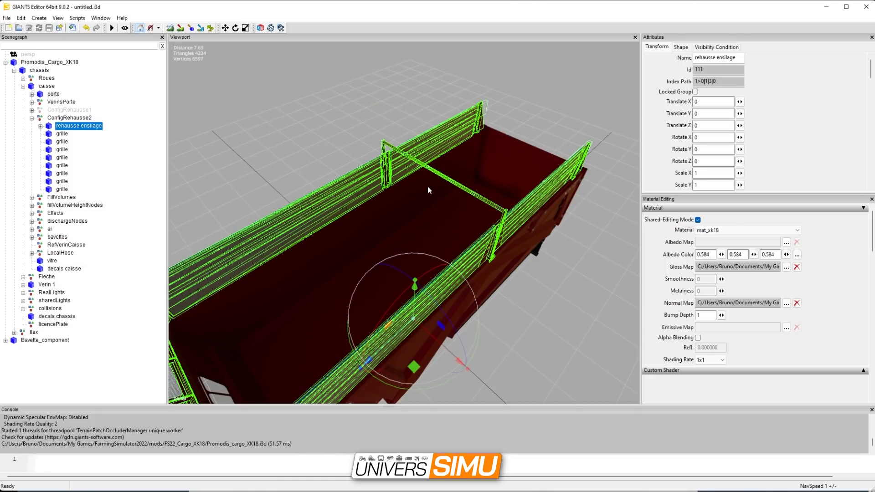
pyautogui.keyDown('alt'); pyautogui.moveTo(392, 231); pyautogui.dragTo(470, 67, button='middle'); pyautogui.keyUp('alt')
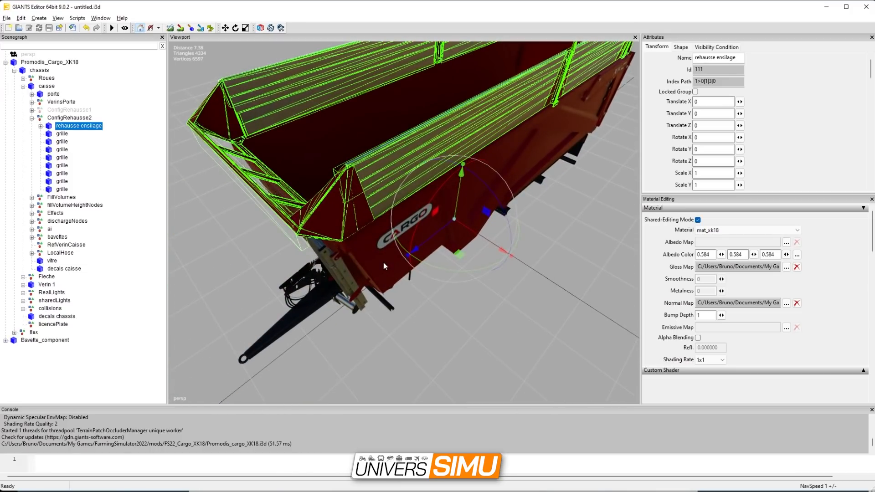
# Step: Select the bequille support cylinder on the drawbar and centre the view on it, keeping the trailer's front in sight
pyautogui.keyDown('alt'); pyautogui.moveTo(384, 263); pyautogui.dragTo(412, 229, button='middle'); pyautogui.keyUp('alt')
pyautogui.click(368, 267)
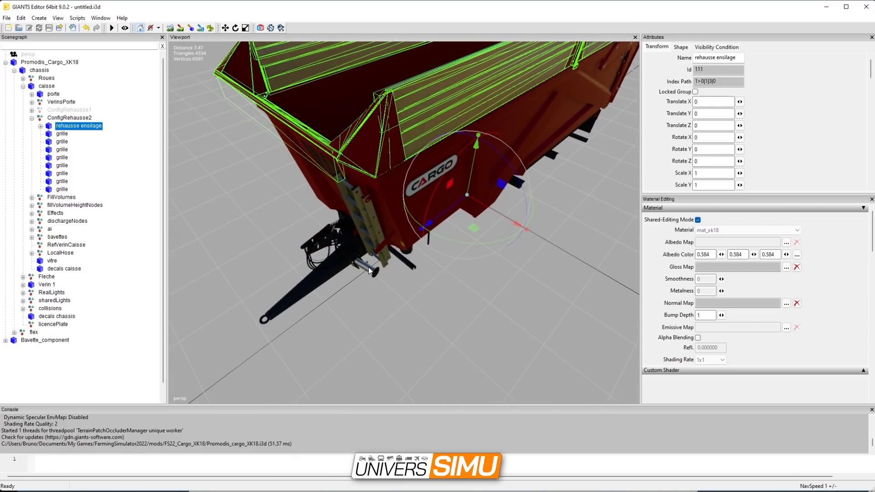
pyautogui.press('f')
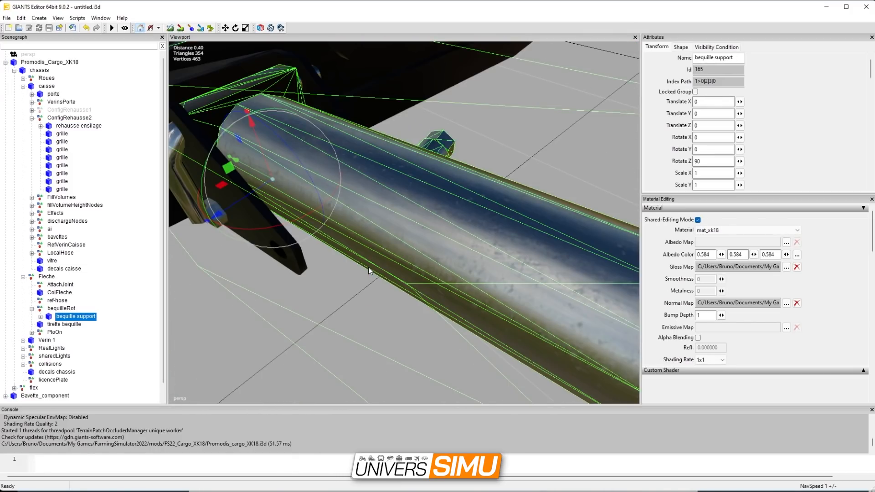
pyautogui.scroll(-5, 386, 225)
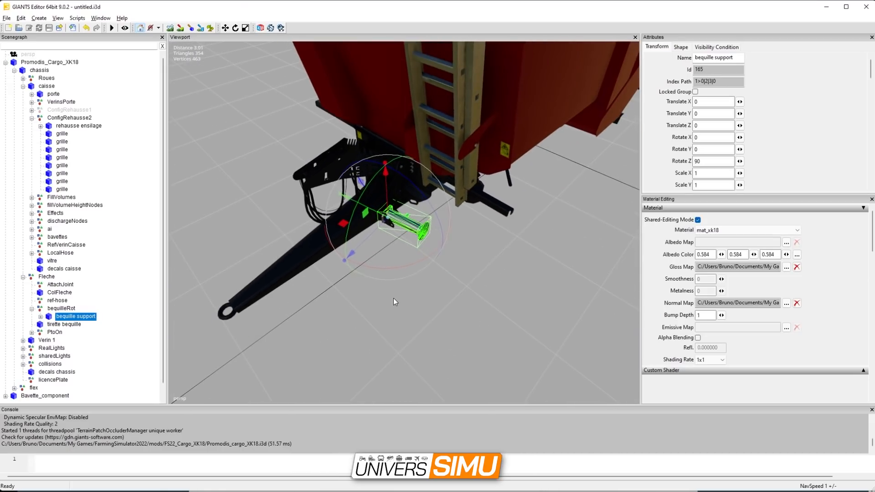
pyautogui.keyDown('alt'); pyautogui.moveTo(395, 289); pyautogui.dragTo(376, 290, button='right'); pyautogui.keyUp('alt')
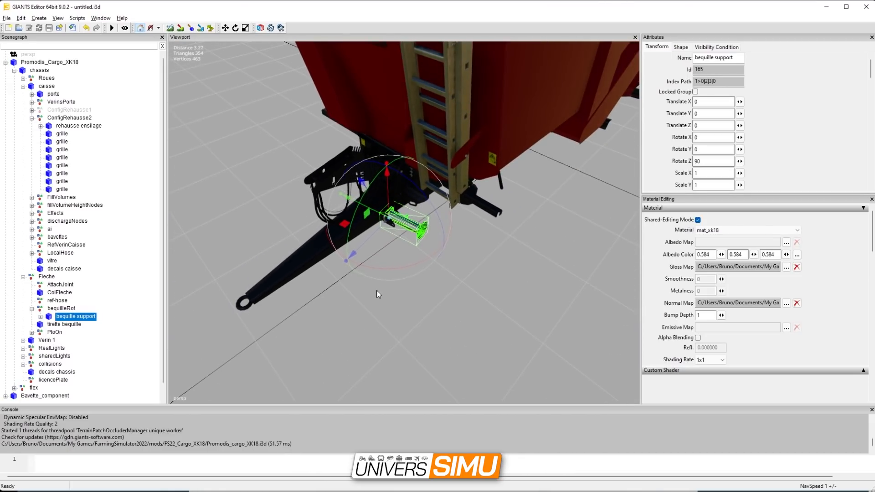
pyautogui.scroll(-7, 383, 279)
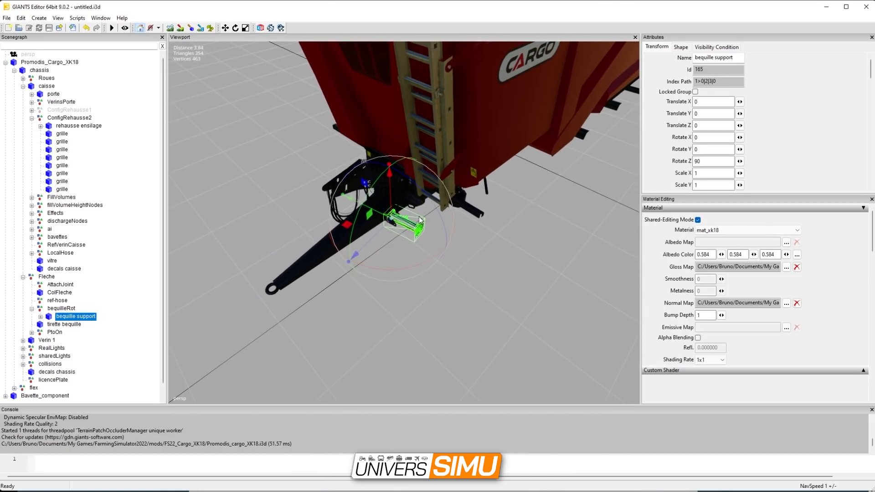
pyautogui.scroll(-9, 419, 230)
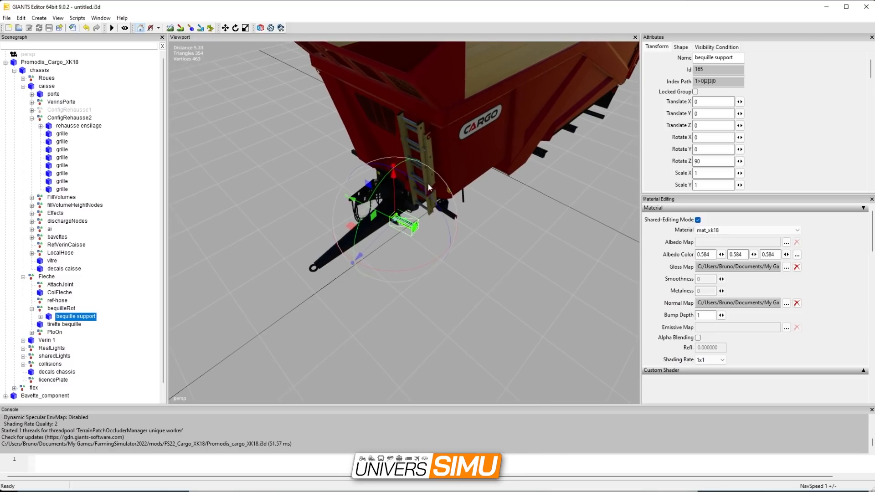
pyautogui.scroll(-1, 421, 217)
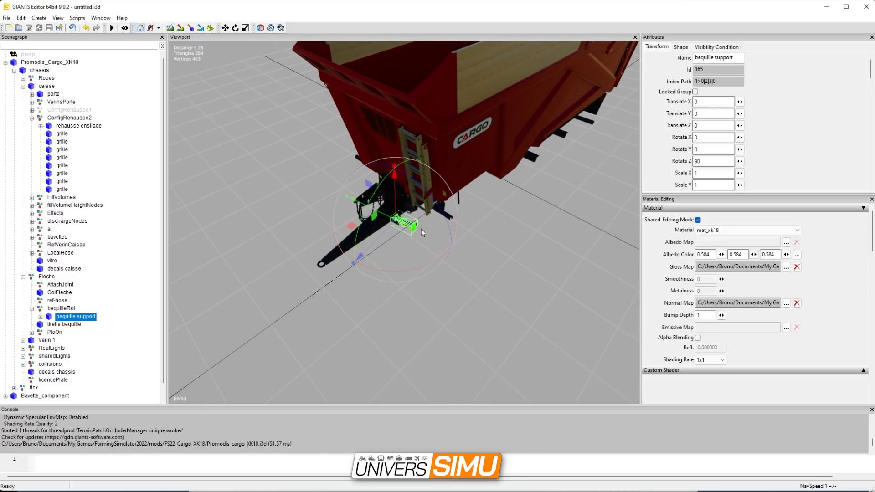
# Step: Examine the whole trailer model from the front, the side and the rear
pyautogui.keyDown('alt'); pyautogui.moveTo(460, 230); pyautogui.dragTo(459, 192); pyautogui.keyUp('alt')
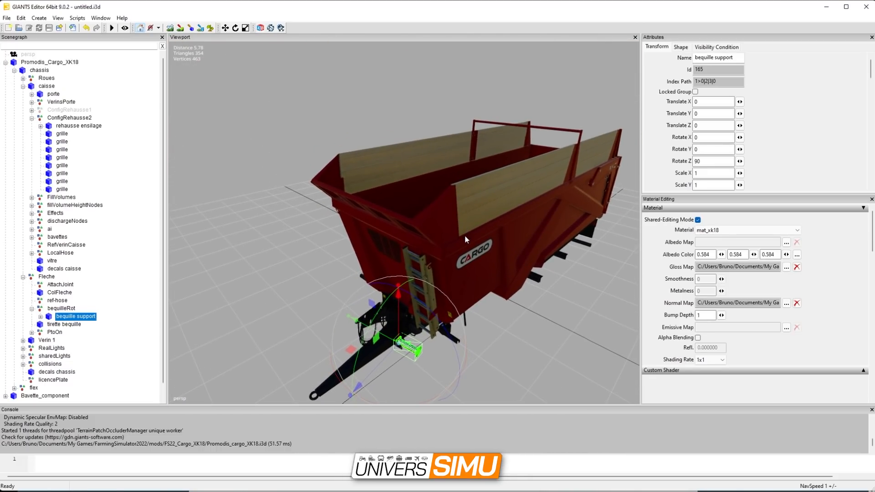
pyautogui.keyDown('alt'); pyautogui.moveTo(466, 231); pyautogui.dragTo(414, 263, button='right'); pyautogui.keyUp('alt')
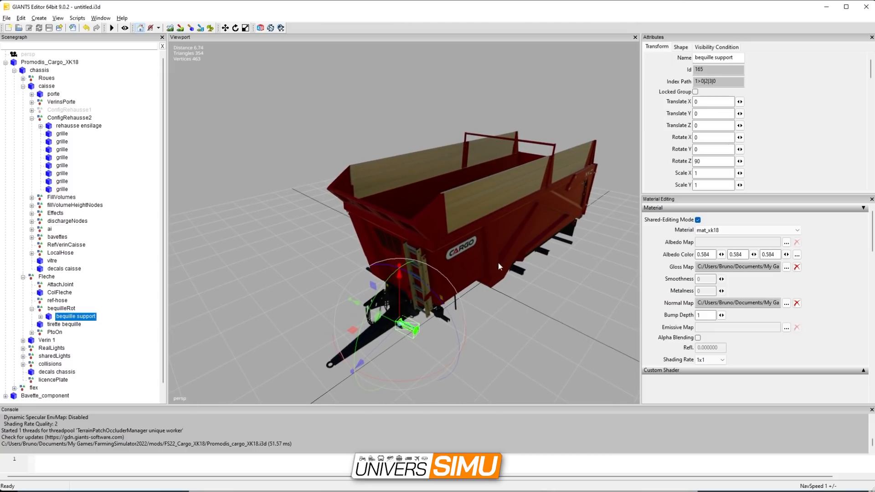
pyautogui.keyDown('alt'); pyautogui.moveTo(498, 263); pyautogui.dragTo(493, 262, button='middle'); pyautogui.keyUp('alt')
pyautogui.keyDown('alt'); pyautogui.moveTo(495, 273); pyautogui.dragTo(478, 275); pyautogui.keyUp('alt')
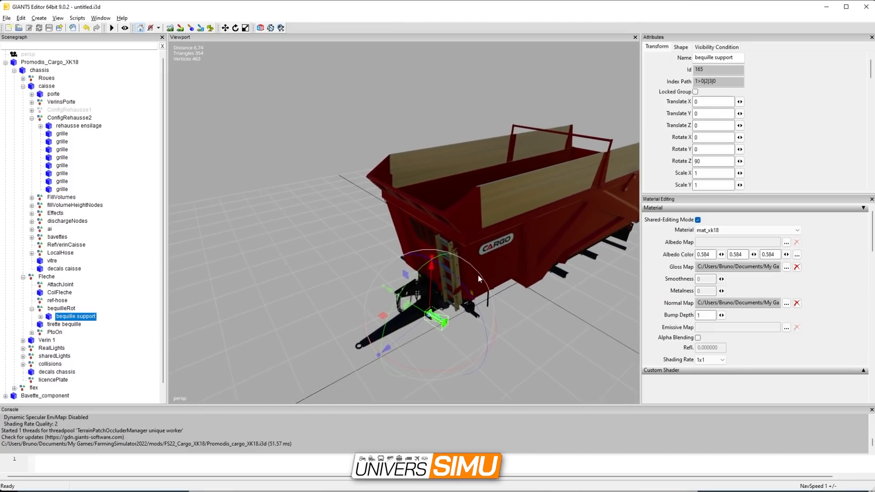
pyautogui.keyDown('alt'); pyautogui.moveTo(477, 275); pyautogui.dragTo(475, 319, button='right'); pyautogui.keyUp('alt')
pyautogui.keyDown('alt'); pyautogui.moveTo(489, 308); pyautogui.dragTo(422, 307, button='middle'); pyautogui.keyUp('alt')
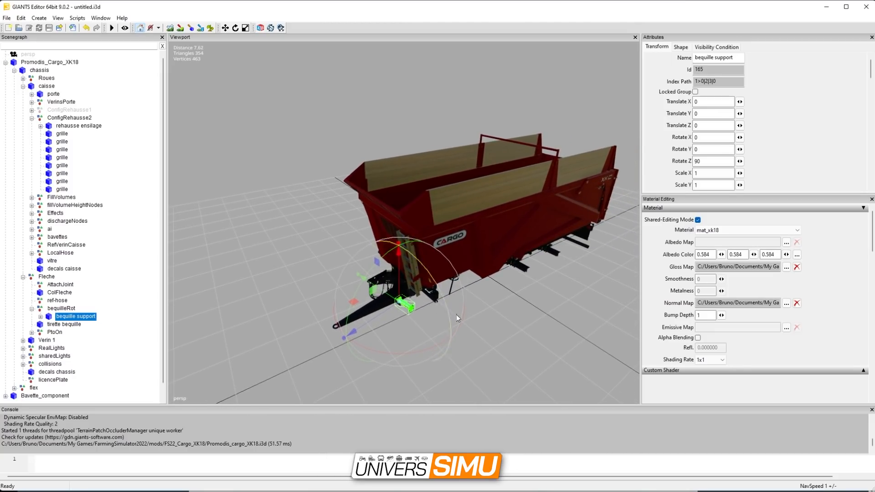
pyautogui.keyDown('alt'); pyautogui.moveTo(485, 314); pyautogui.dragTo(481, 294); pyautogui.keyUp('alt')
pyautogui.keyDown('alt'); pyautogui.moveTo(485, 293); pyautogui.dragTo(463, 198, button='right'); pyautogui.keyUp('alt')
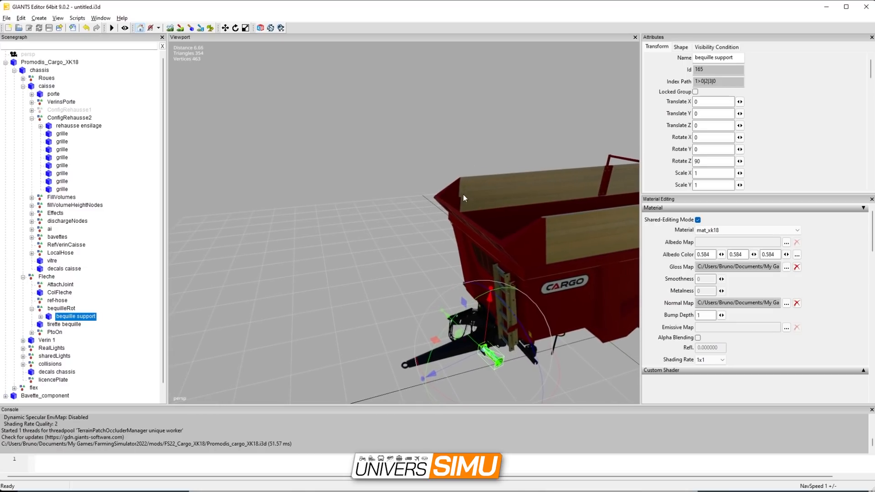
pyautogui.moveTo(533, 255)
pyautogui.keyDown('alt'); pyautogui.mouseDown()
pyautogui.moveTo(555, 240)
pyautogui.moveTo(374, 230)
pyautogui.moveTo(402, 239)
pyautogui.moveTo(383, 248)
pyautogui.moveTo(533, 264)
pyautogui.mouseUp(); pyautogui.keyUp('alt')
pyautogui.keyDown('alt'); pyautogui.moveTo(533, 265); pyautogui.dragTo(320, 246, button='middle'); pyautogui.keyUp('alt')
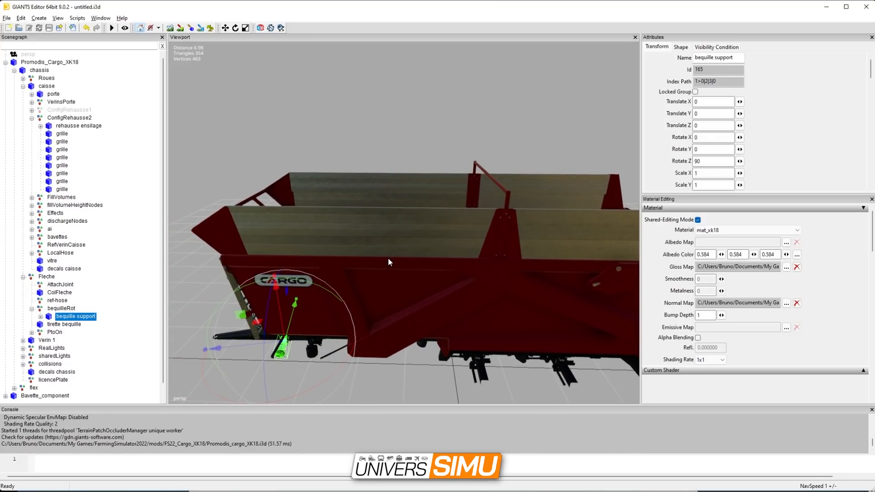
pyautogui.keyDown('alt'); pyautogui.moveTo(388, 258); pyautogui.dragTo(301, 245, button='middle'); pyautogui.keyUp('alt')
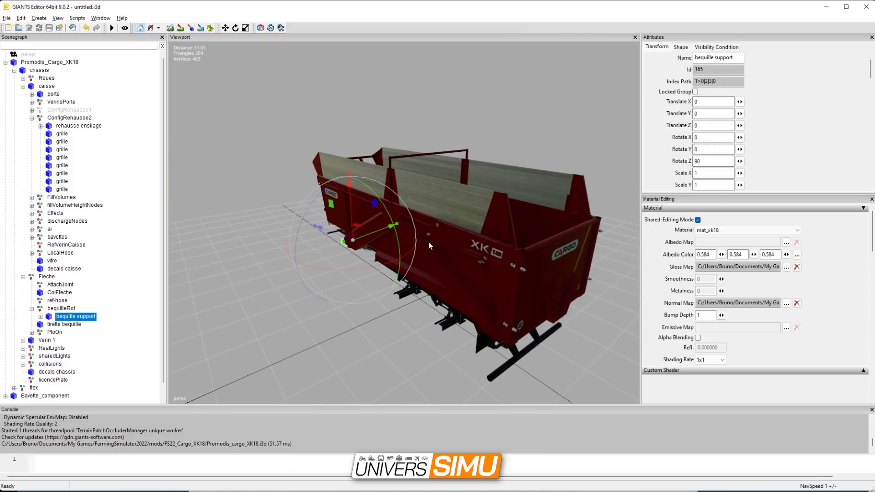
pyautogui.keyDown('alt'); pyautogui.moveTo(429, 242); pyautogui.dragTo(414, 241, button='middle'); pyautogui.keyUp('alt')
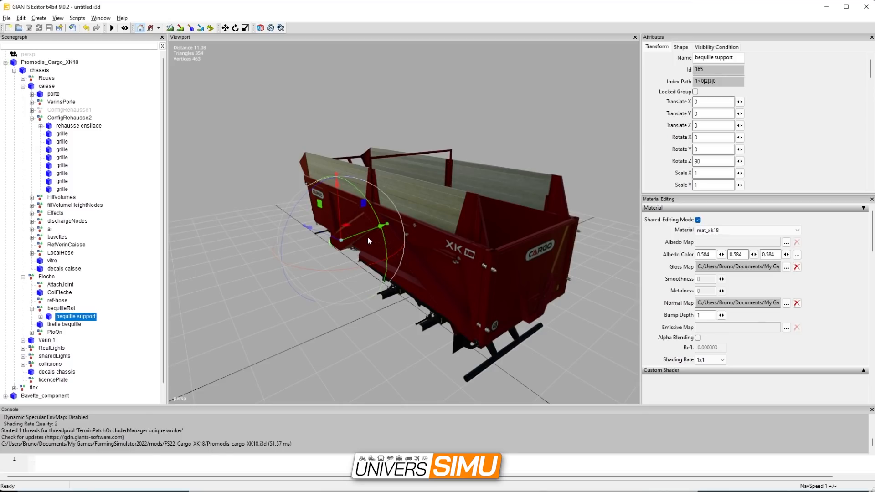
pyautogui.keyDown('alt'); pyautogui.moveTo(367, 237); pyautogui.dragTo(332, 216, button='middle'); pyautogui.keyUp('alt')
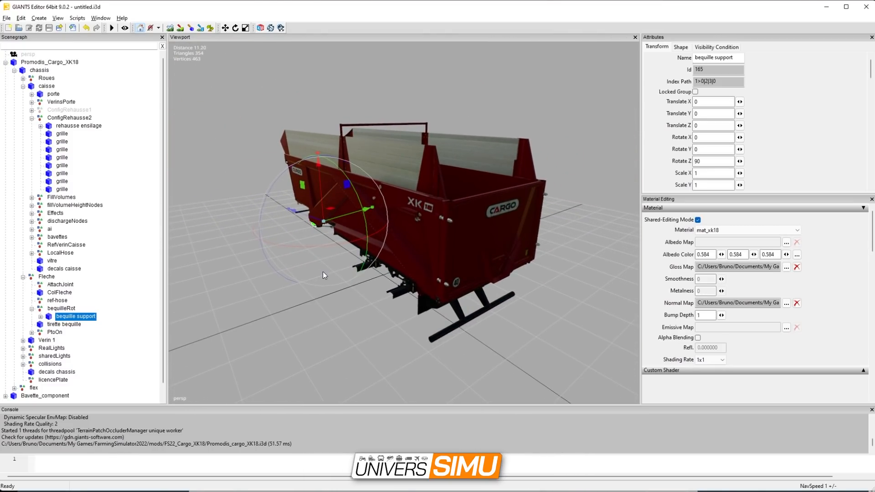
pyautogui.keyDown('alt'); pyautogui.moveTo(322, 271); pyautogui.dragTo(384, 251, button='middle'); pyautogui.keyUp('alt')
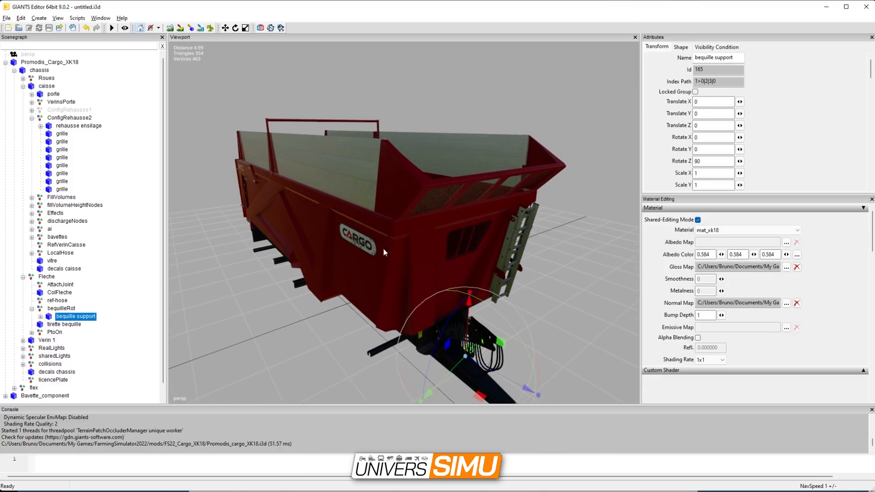
# Step: Select the rehausse ensilage extensions and the caisse body to check which parts of the trailer each covers, and clear the selection
pyautogui.click(357, 171)
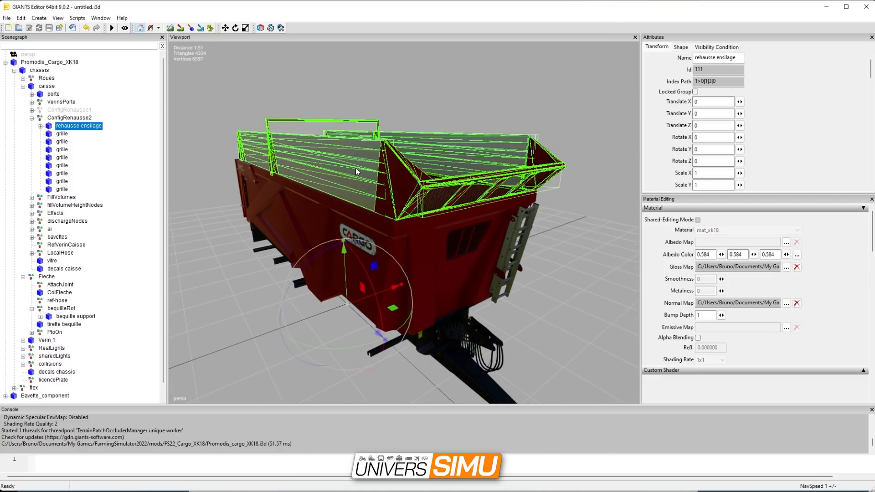
pyautogui.click(414, 242)
pyautogui.click(564, 259)
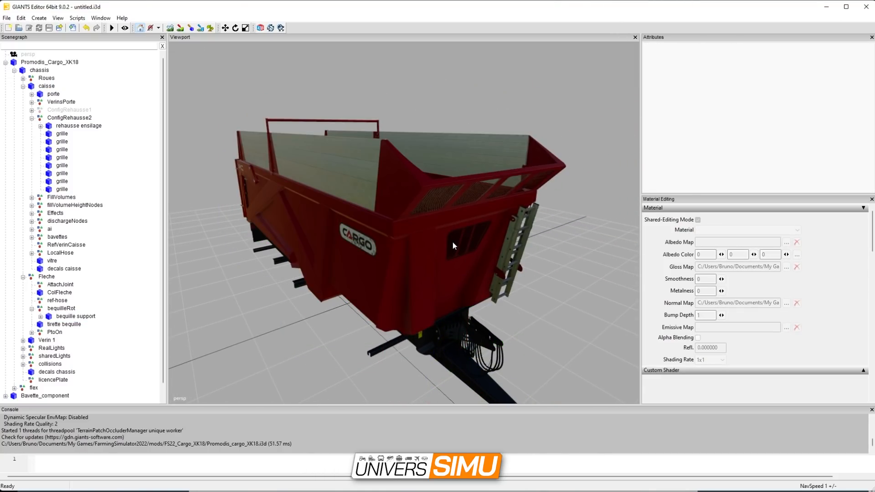
pyautogui.click(453, 245)
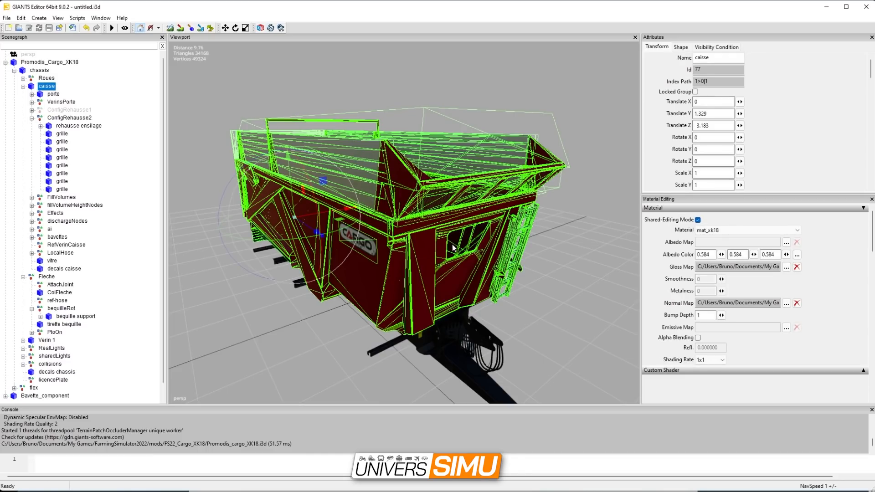
pyautogui.click(572, 237)
# Step: Examine the silage extensions up close from above and look over the whole trailer from the front corner
pyautogui.keyDown('alt'); pyautogui.moveTo(356, 222); pyautogui.dragTo(538, 235); pyautogui.keyUp('alt')
pyautogui.keyDown('alt'); pyautogui.moveTo(257, 233); pyautogui.dragTo(351, 231); pyautogui.keyUp('alt')
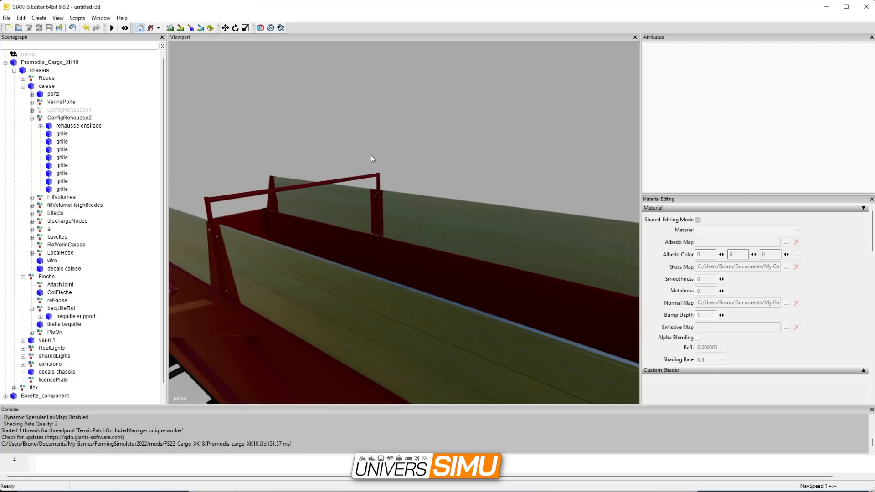
pyautogui.keyDown('alt'); pyautogui.moveTo(378, 133); pyautogui.dragTo(384, 159); pyautogui.keyUp('alt')
pyautogui.scroll(-3, 406, 292)
pyautogui.keyDown('alt'); pyautogui.moveTo(406, 294); pyautogui.dragTo(350, 116); pyautogui.keyUp('alt')
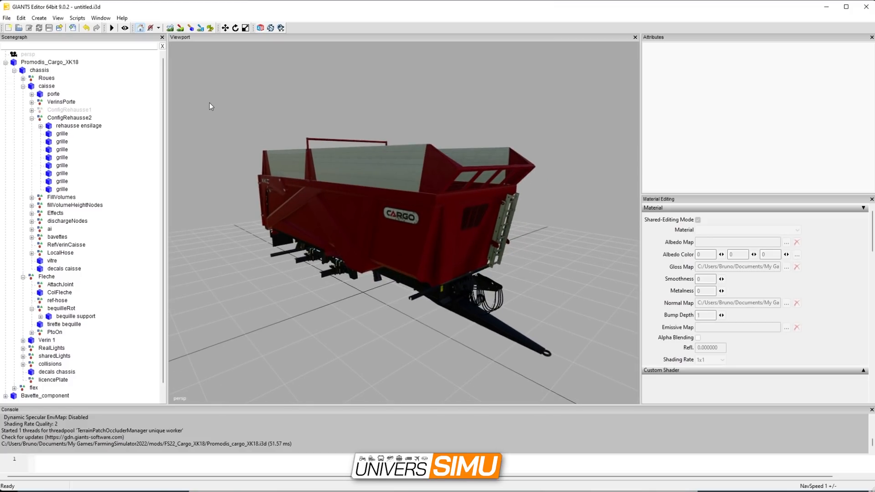
# Step: Box-select the trailer's body and extension parts in the viewport and clear the selection
pyautogui.moveTo(206, 98); pyautogui.dragTo(609, 376)
pyautogui.moveTo(568, 102); pyautogui.dragTo(226, 200)
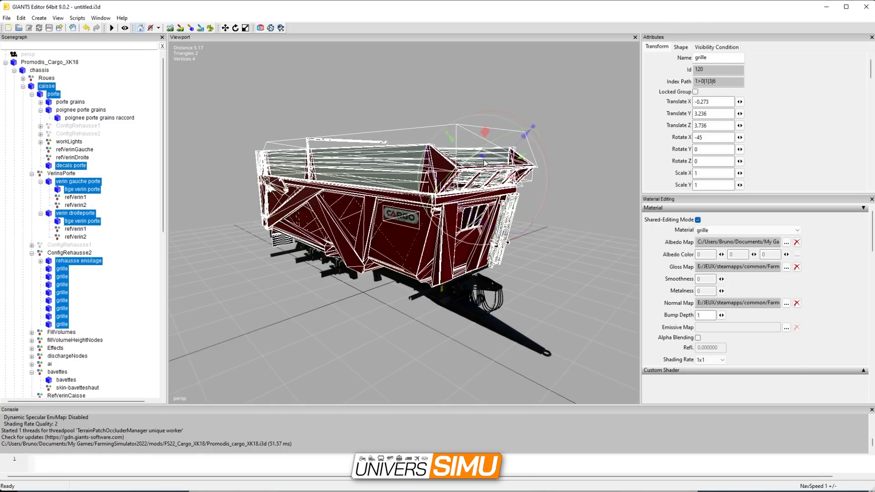
pyautogui.moveTo(214, 103); pyautogui.dragTo(289, 166)
pyautogui.click(279, 119)
# Step: Examine the trailer's drawbar, front ladder, CARGO decal side and underbody from several angles
pyautogui.scroll(-10, 333, 264)
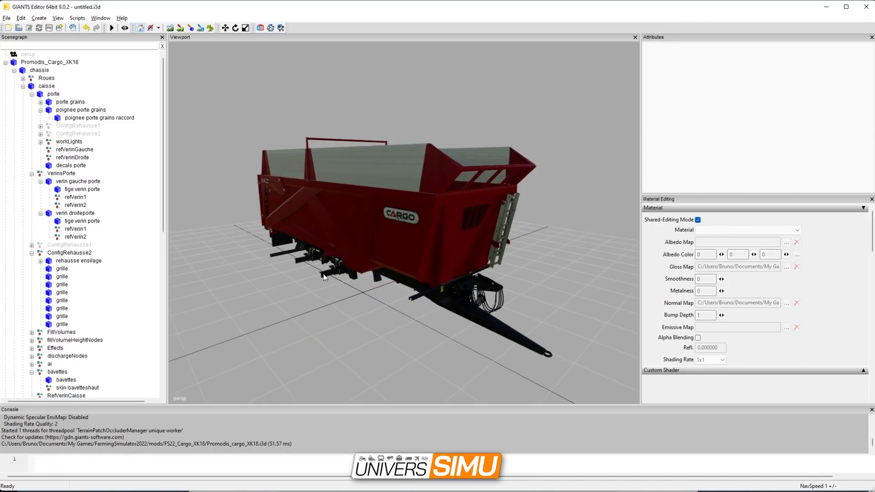
pyautogui.moveTo(377, 265); pyautogui.dragTo(481, 291, button='middle')
pyautogui.scroll(-3, 480, 291)
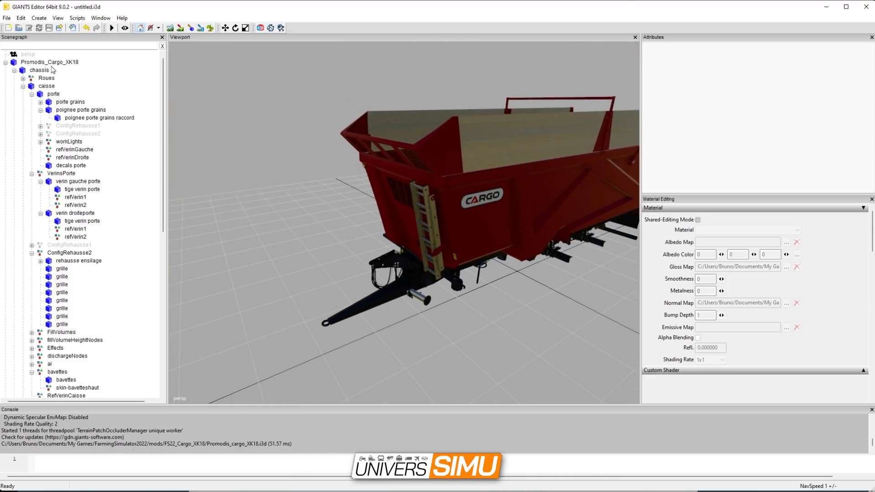
pyautogui.moveTo(417, 140); pyautogui.dragTo(488, 240, button='middle')
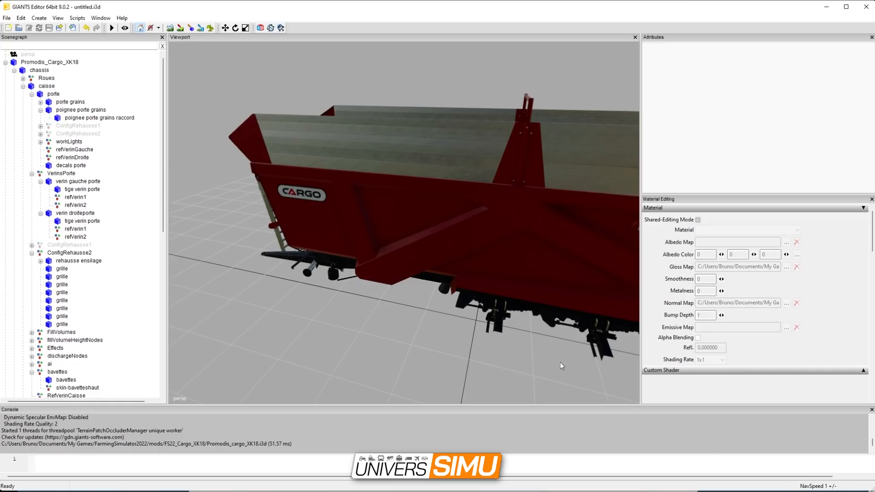
pyautogui.moveTo(493, 266); pyautogui.dragTo(402, 268, button='middle')
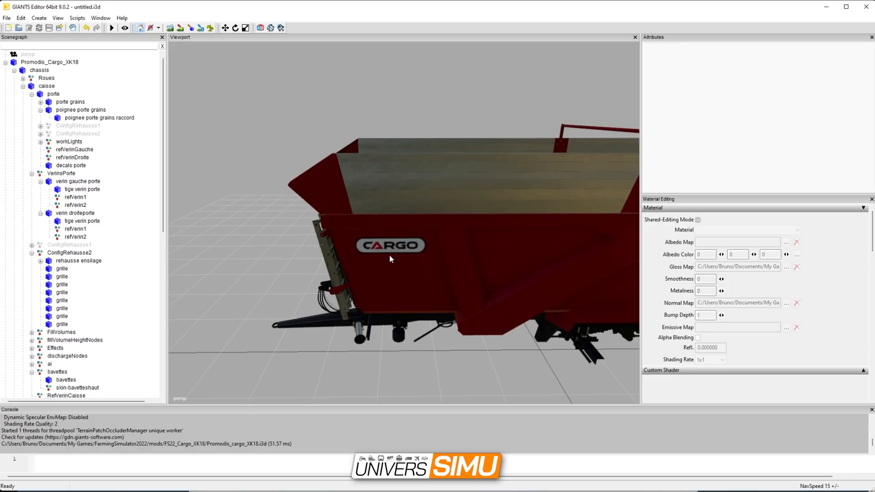
pyautogui.keyDown('alt'); pyautogui.moveTo(467, 248); pyautogui.dragTo(428, 245, button='middle'); pyautogui.keyUp('alt')
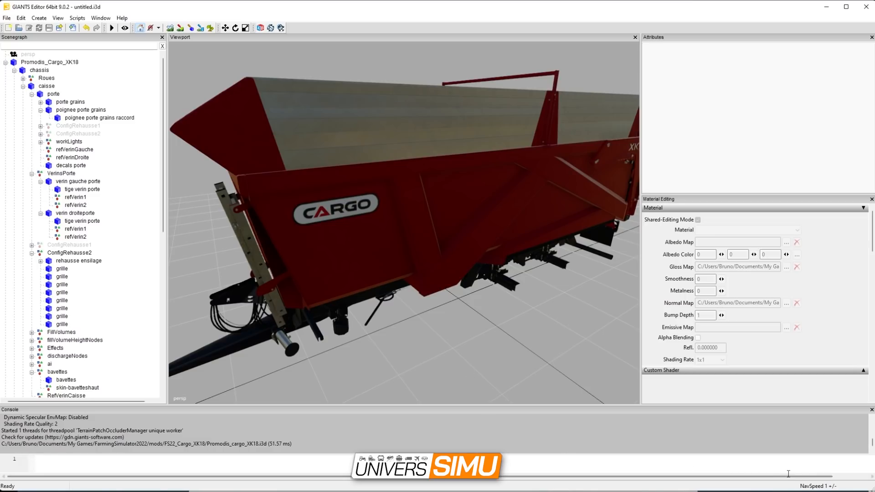
pyautogui.keyDown('alt'); pyautogui.moveTo(277, 363); pyautogui.dragTo(238, 370, button='middle'); pyautogui.keyUp('alt')
pyautogui.keyDown('alt'); pyautogui.moveTo(239, 370); pyautogui.dragTo(326, 299); pyautogui.keyUp('alt')
pyautogui.moveTo(327, 299)
pyautogui.keyDown('alt'); pyautogui.mouseDown(button='right')
pyautogui.moveTo(323, 137)
pyautogui.moveTo(331, 304)
pyautogui.mouseUp(button='right'); pyautogui.keyUp('alt')
pyautogui.keyDown('alt'); pyautogui.moveTo(331, 304); pyautogui.dragTo(406, 303); pyautogui.keyUp('alt')
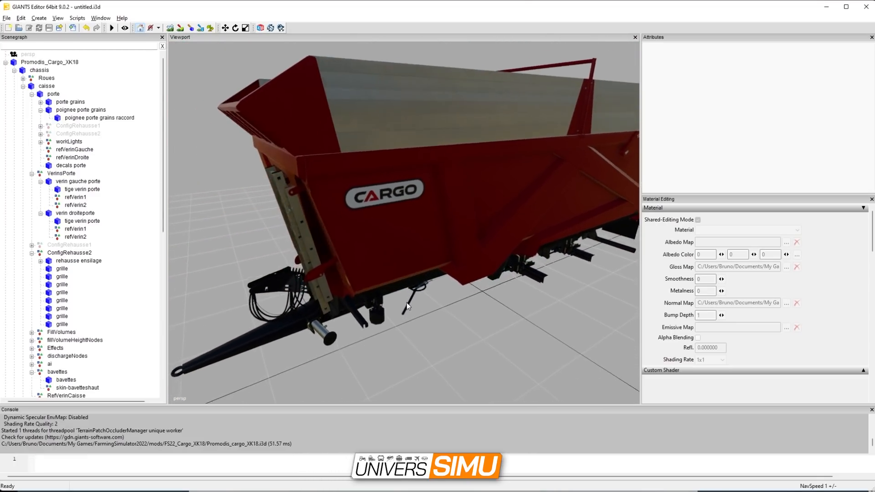
pyautogui.keyDown('alt'); pyautogui.moveTo(406, 303); pyautogui.dragTo(441, 214, button='middle'); pyautogui.keyUp('alt')
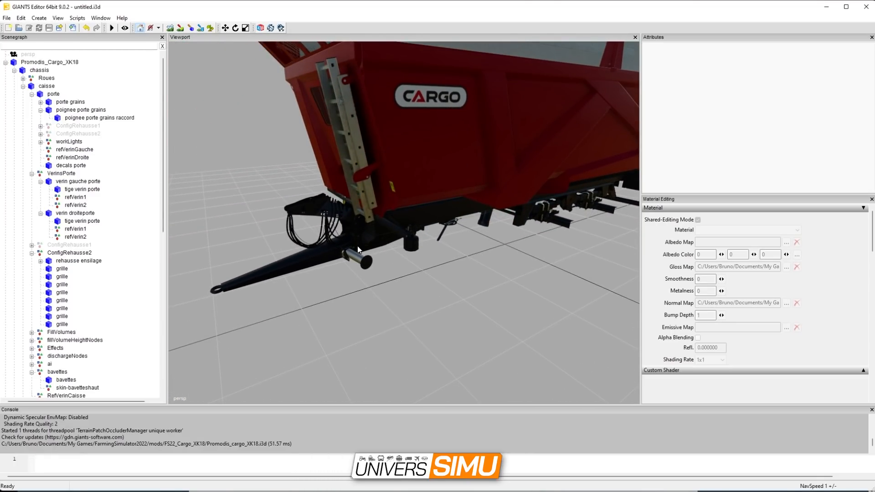
# Step: Collapse the chassis and flex groups in the scene hierarchy and check what Promodis_Cargo_XK18 and chassis each cover in the model
pyautogui.click(15, 71)
pyautogui.click(6, 63)
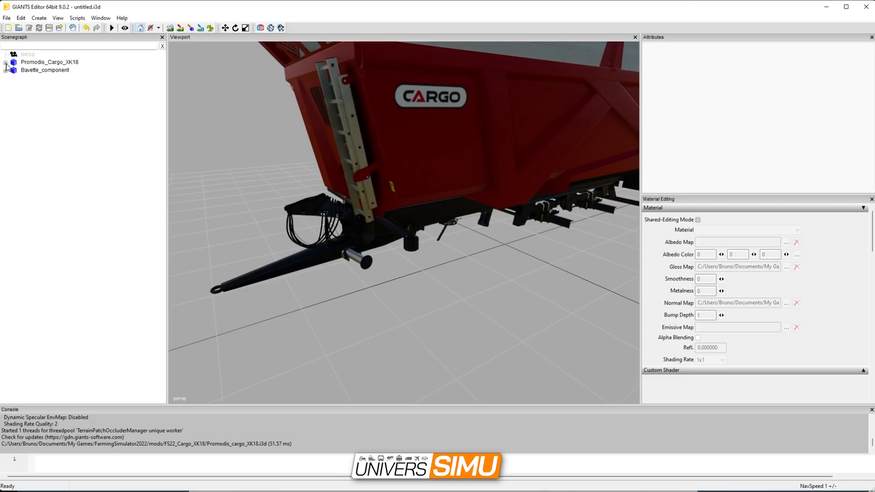
pyautogui.click(6, 63)
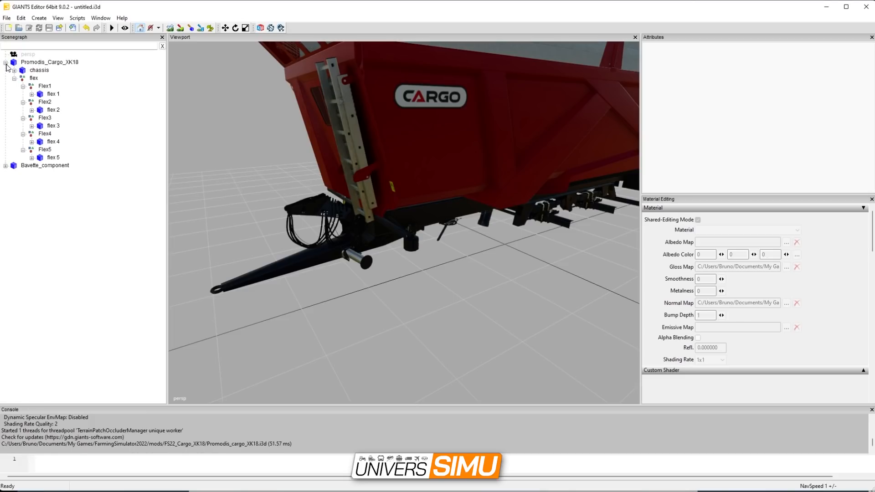
pyautogui.keyDown('alt'); pyautogui.moveTo(492, 208); pyautogui.dragTo(348, 169, button='right'); pyautogui.keyUp('alt')
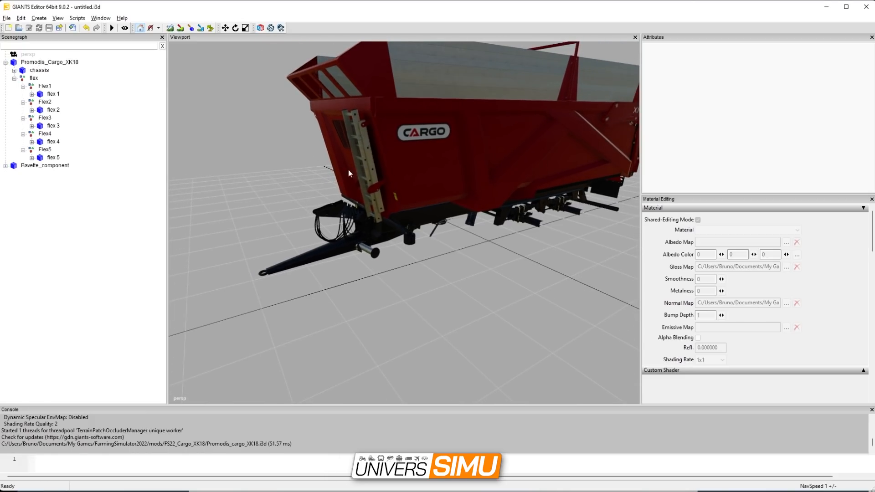
pyautogui.click(30, 63)
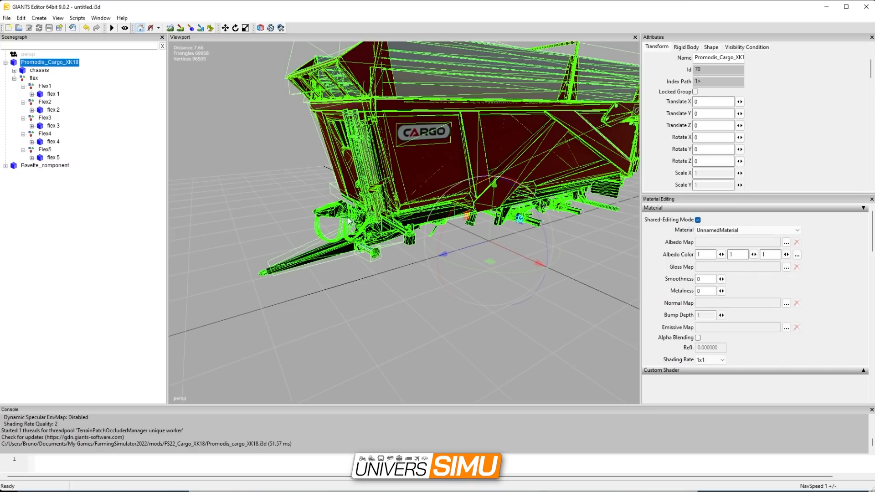
pyautogui.click(33, 72)
pyautogui.click(14, 79)
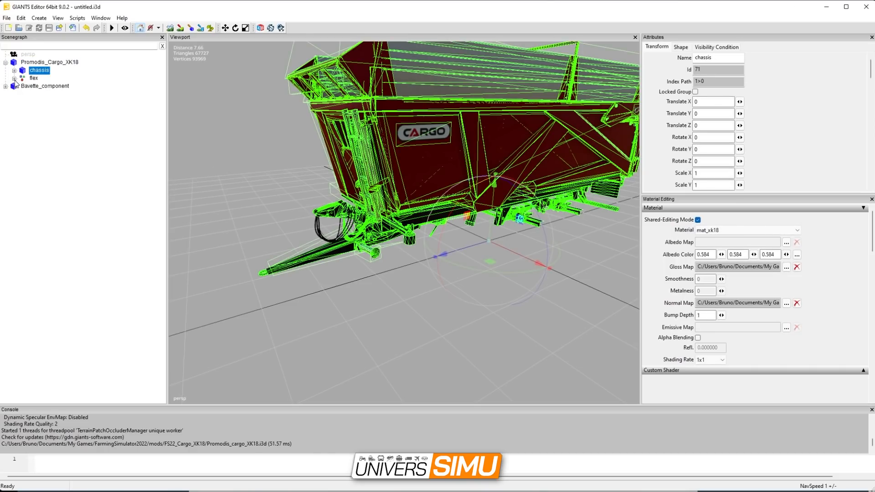
pyautogui.click(512, 305)
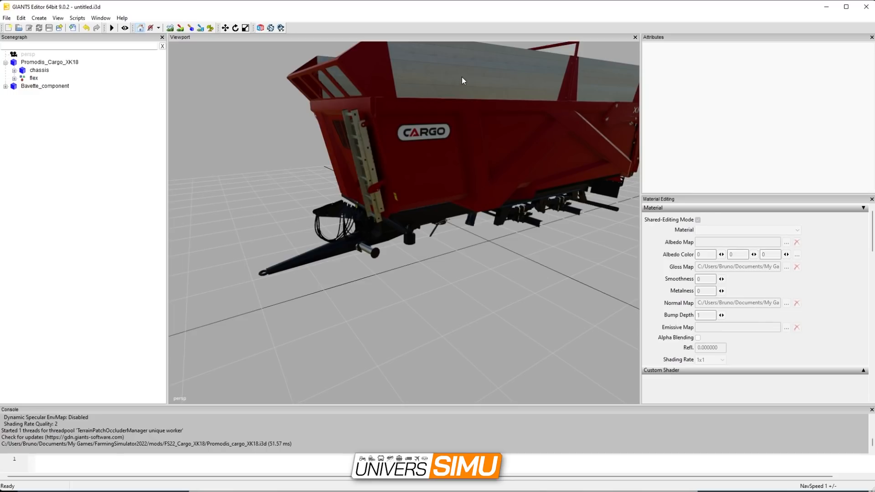
pyautogui.keyDown('alt'); pyautogui.moveTo(461, 78); pyautogui.dragTo(392, 221, button='middle'); pyautogui.keyUp('alt')
pyautogui.keyDown('alt'); pyautogui.moveTo(391, 222); pyautogui.dragTo(390, 41, button='right'); pyautogui.keyUp('alt')
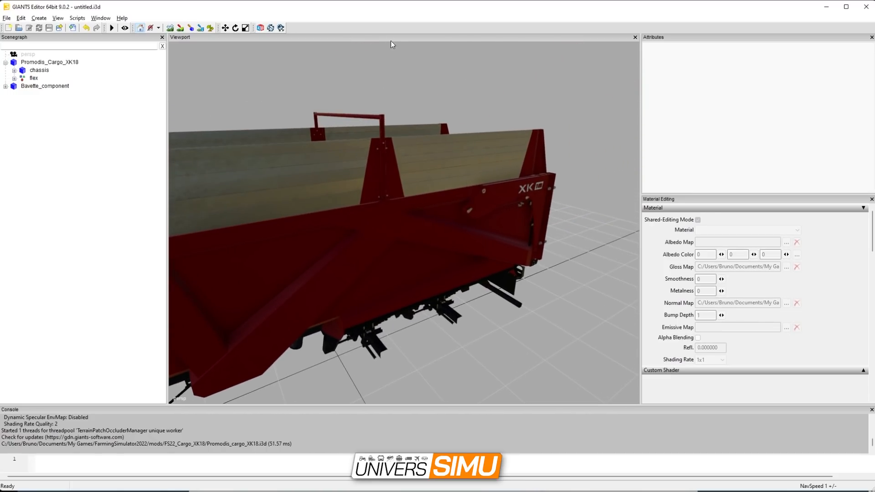
pyautogui.click(338, 168)
pyautogui.keyDown('alt'); pyautogui.moveTo(327, 173); pyautogui.dragTo(376, 266); pyautogui.keyUp('alt')
pyautogui.click(378, 263)
pyautogui.keyDown('alt'); pyautogui.moveTo(449, 226); pyautogui.dragTo(454, 177); pyautogui.keyUp('alt')
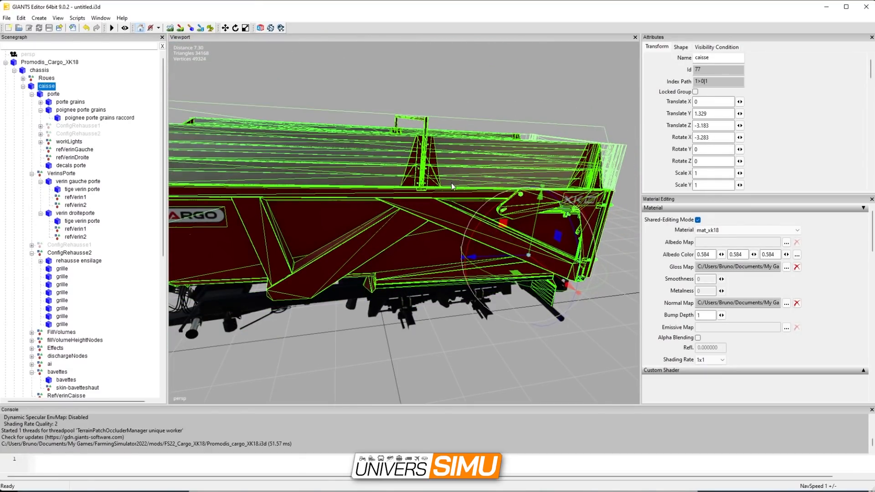
pyautogui.hotkey('ctrl', 'z')
pyautogui.click(439, 363)
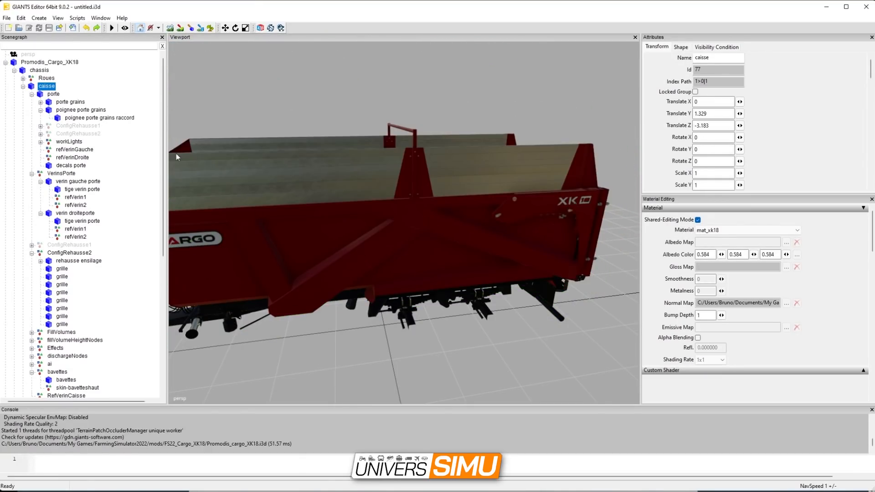
# Step: Copy the caisse body and paste the duplicate at the root level of the scene hierarchy
pyautogui.click(270, 157)
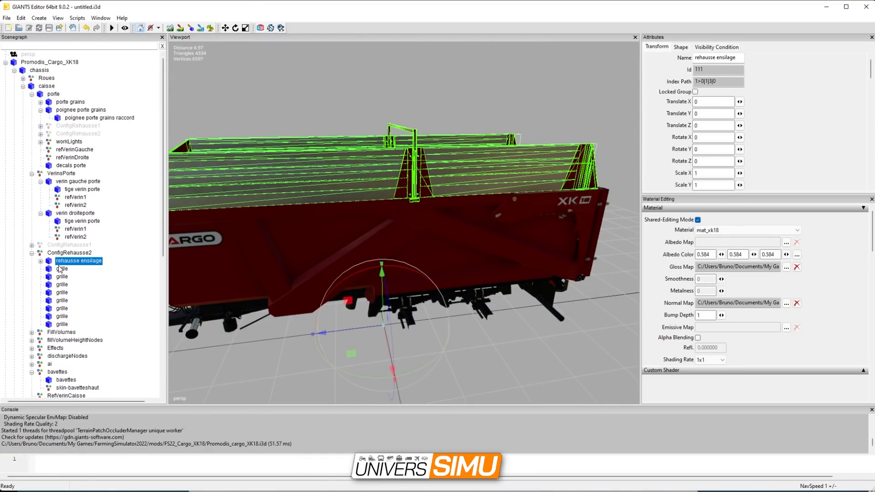
pyautogui.scroll(-1, 82, 255)
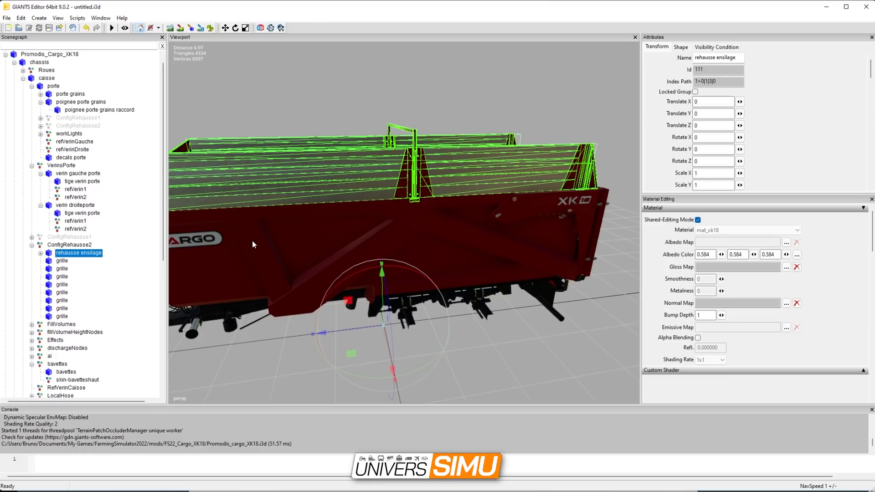
pyautogui.click(253, 240)
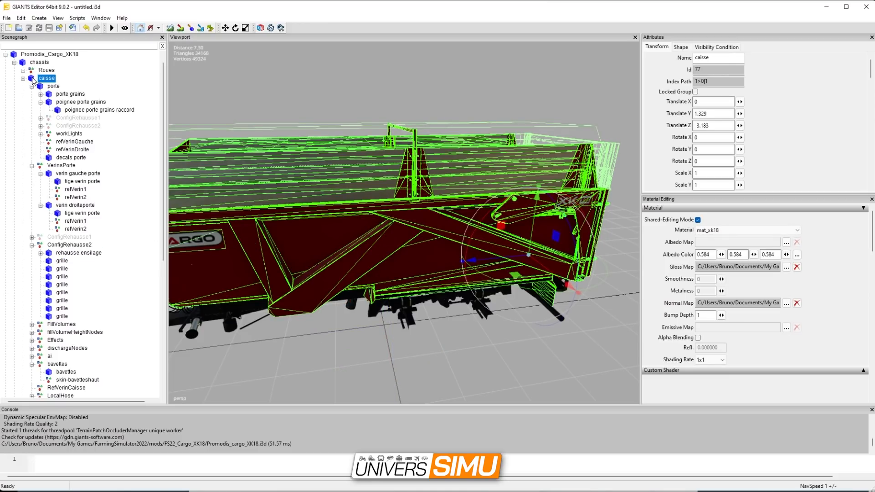
pyautogui.moveTo(163, 218); pyautogui.dragTo(151, 396)
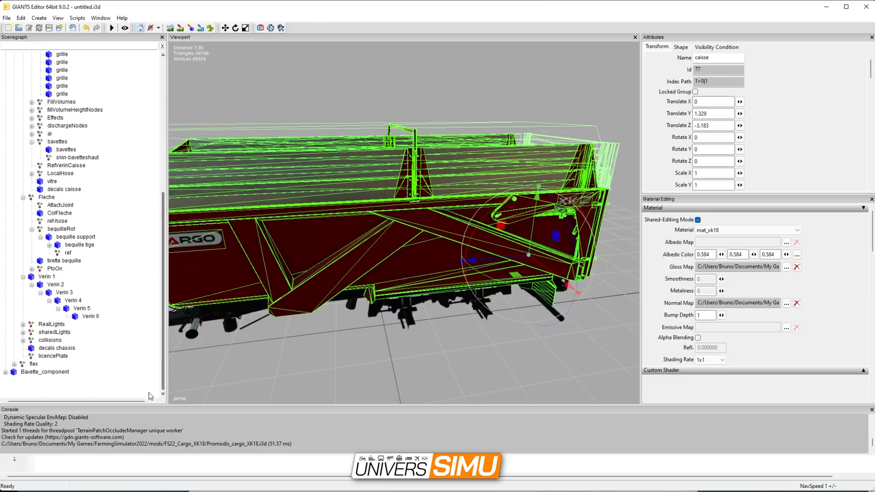
pyautogui.click(106, 391)
pyautogui.hotkey('ctrl', 'v')
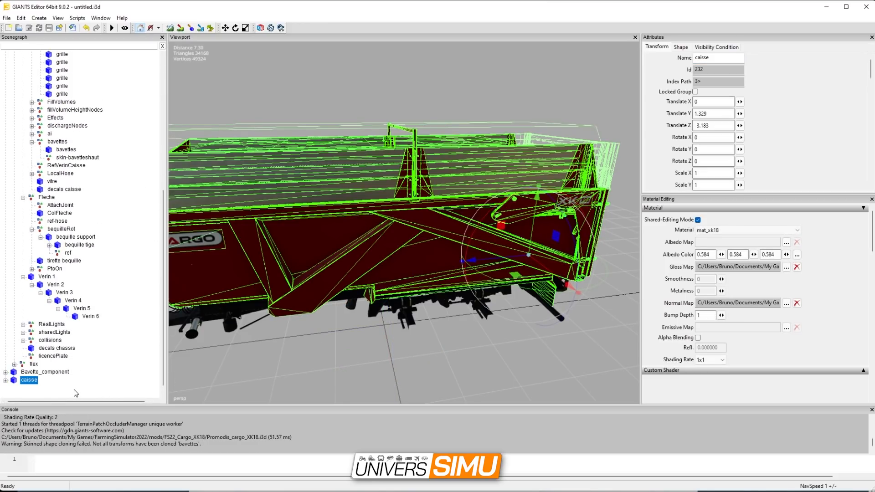
# Step: Delete all child objects of the duplicated caisse, from porte through decals caisse
pyautogui.doubleClick(23, 382)
pyautogui.click(37, 388)
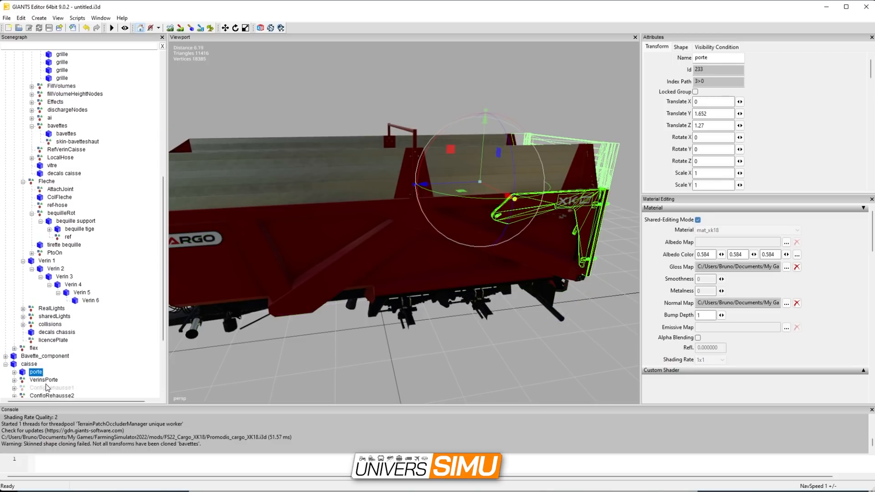
pyautogui.scroll(-5, 54, 391)
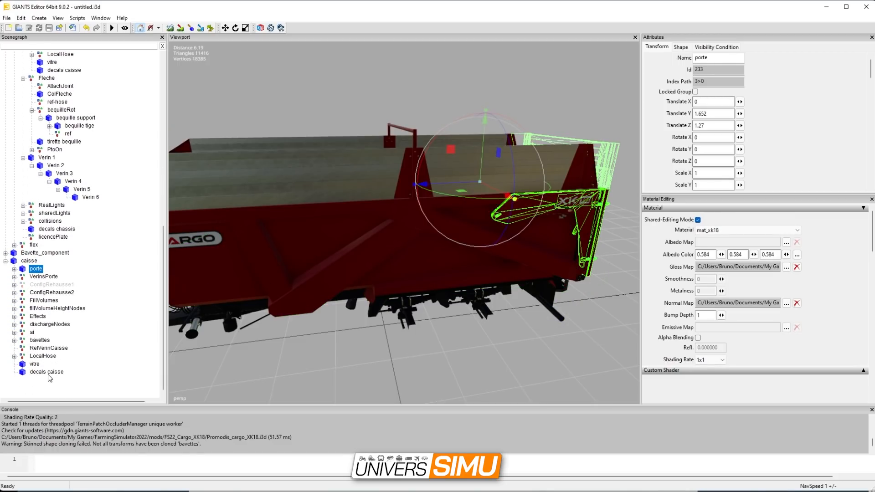
pyautogui.keyDown('shift'); pyautogui.click(51, 372); pyautogui.keyUp('shift')
pyautogui.press('Delete')
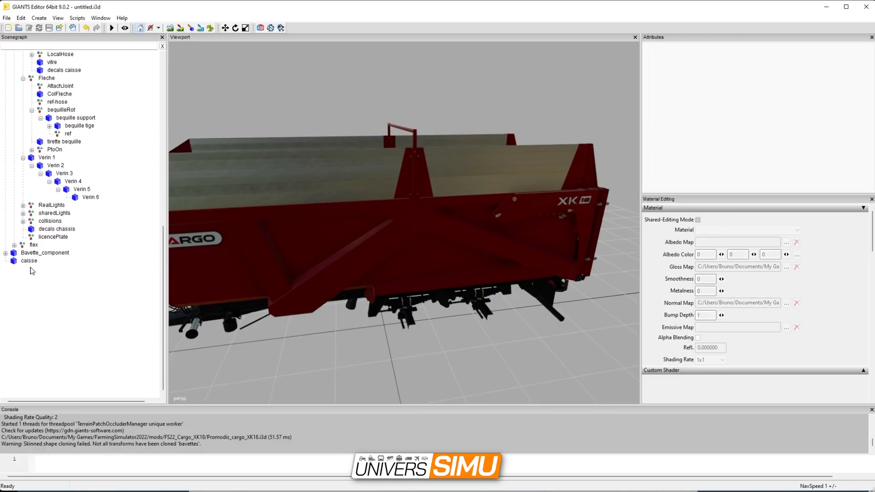
# Step: Move the duplicated caisse sideways out of the original trailer to an X translation of about 4.269
pyautogui.click(30, 262)
pyautogui.scroll(-3, 329, 182)
pyautogui.keyDown('alt'); pyautogui.moveTo(320, 272); pyautogui.dragTo(366, 303); pyautogui.keyUp('alt')
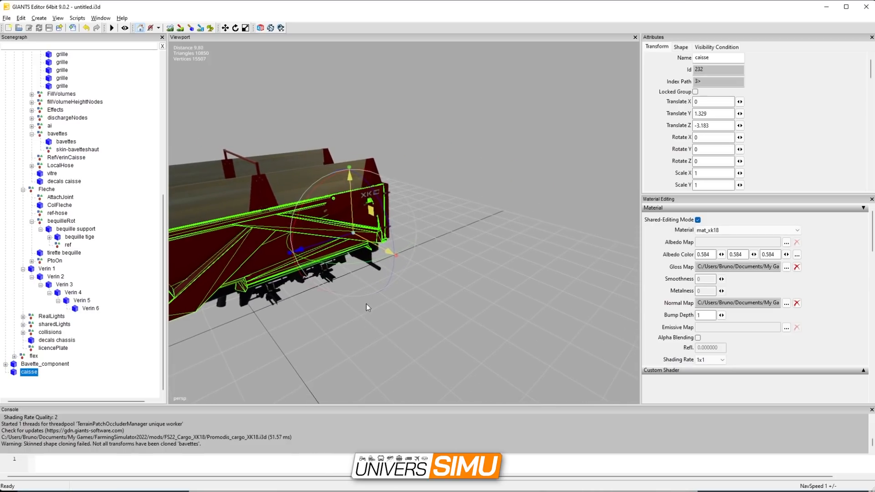
pyautogui.moveTo(385, 251); pyautogui.dragTo(433, 199)
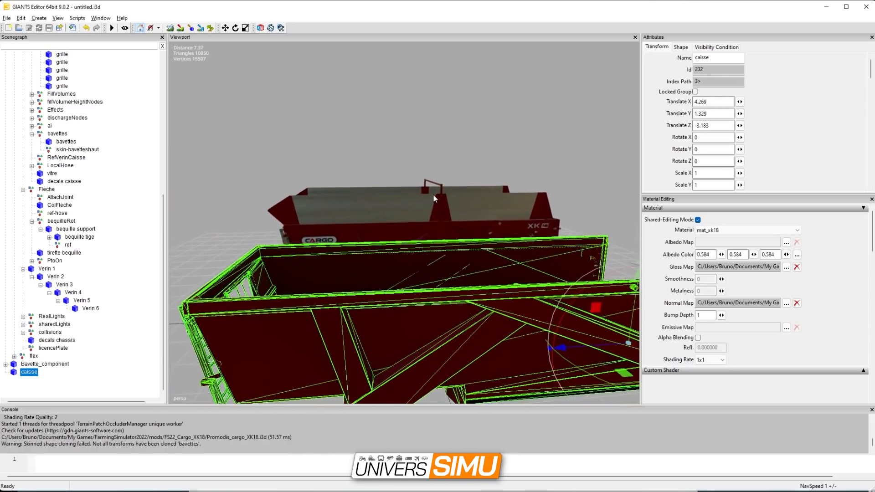
# Step: Copy the rehausse ensilage object from ConfigRehausse2 and paste the duplicate at the root level of the scene hierarchy
pyautogui.click(390, 202)
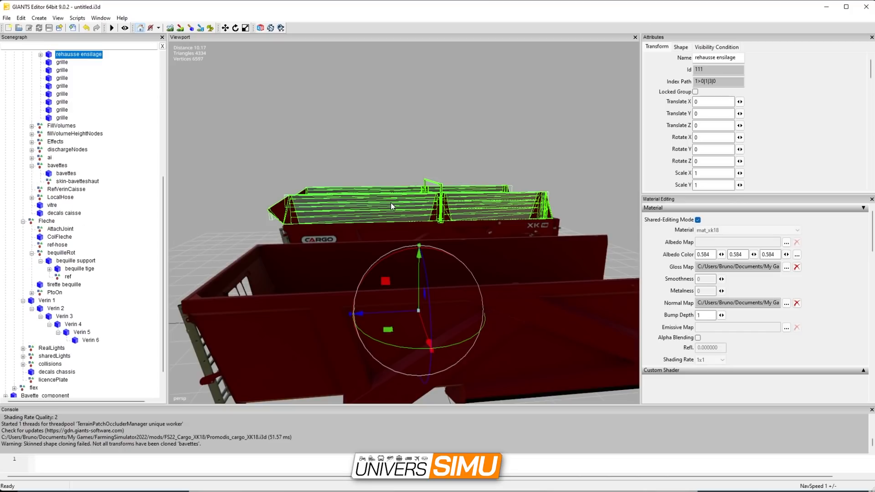
pyautogui.click(40, 55)
pyautogui.click(40, 55)
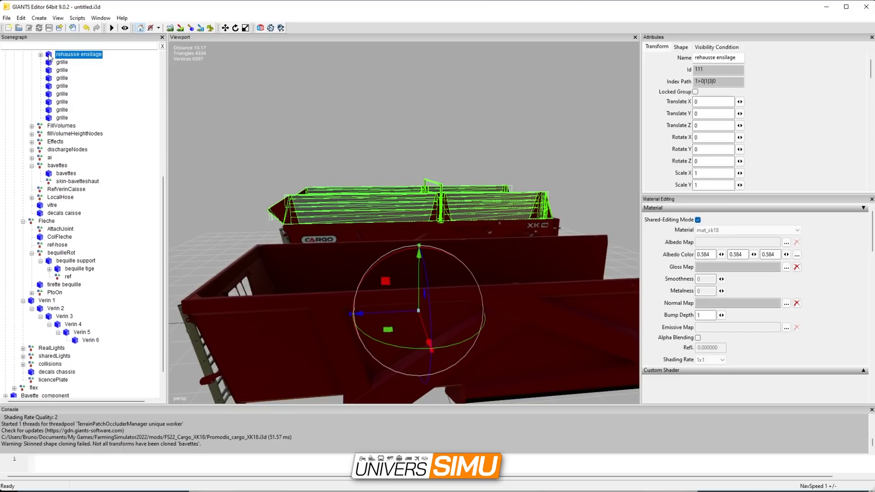
pyautogui.scroll(-2, 169, 247)
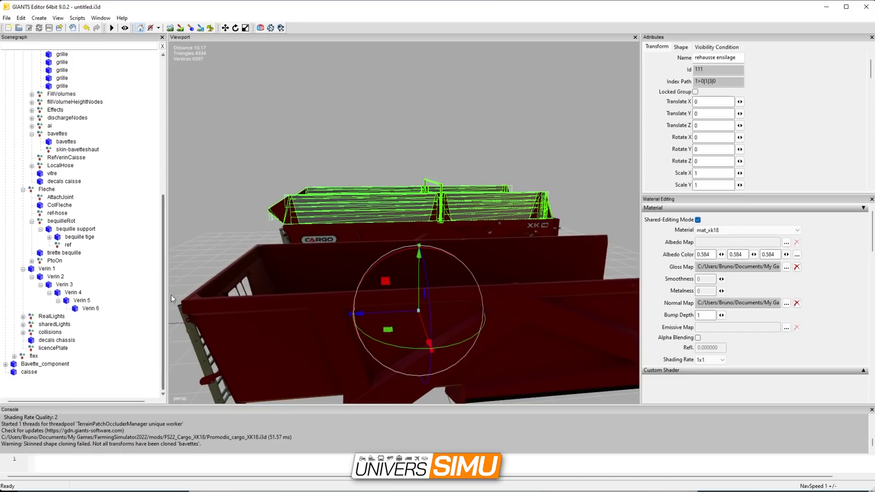
pyautogui.click(113, 395)
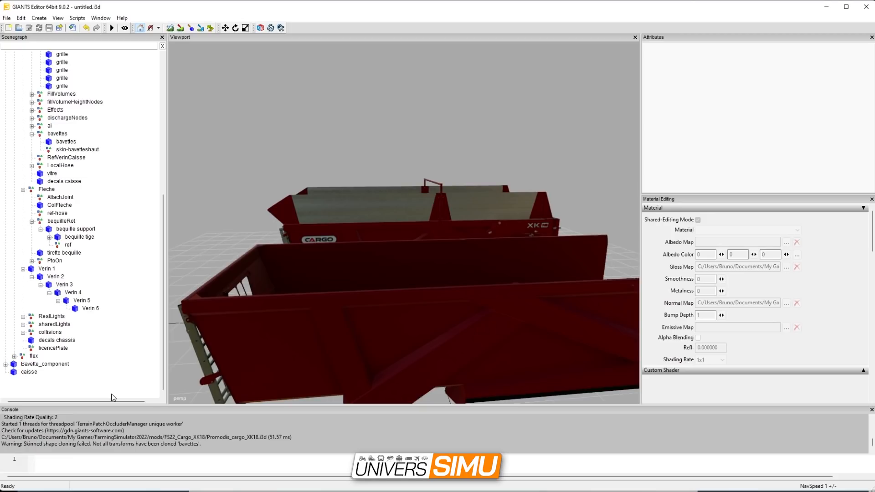
pyautogui.hotkey('ctrl', 'v')
pyautogui.click(28, 390)
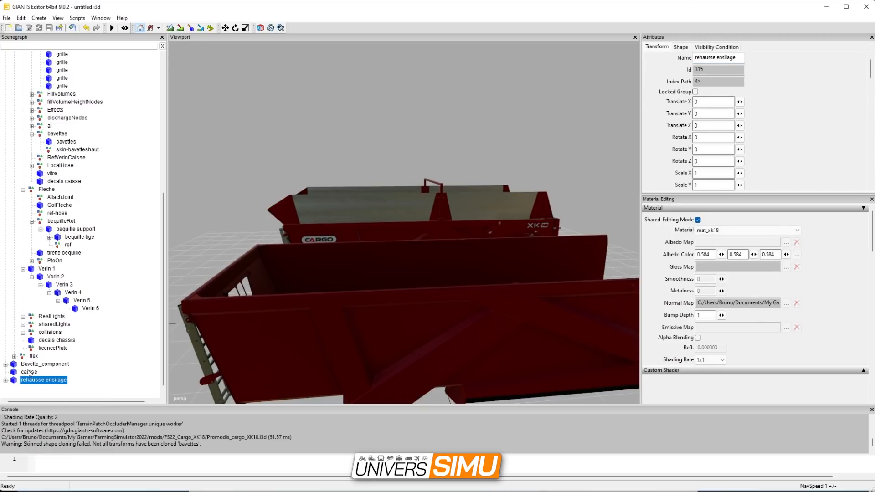
# Step: Delete Bavette_component from the scene and collapse the Promodis_Cargo_XK18 hierarchy
pyautogui.click(49, 366)
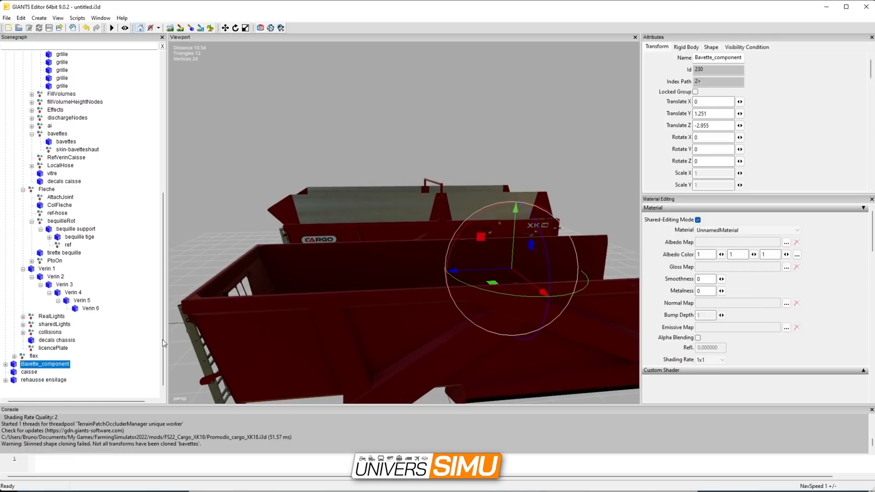
pyautogui.press('Delete')
pyautogui.moveTo(162, 333); pyautogui.dragTo(156, 159)
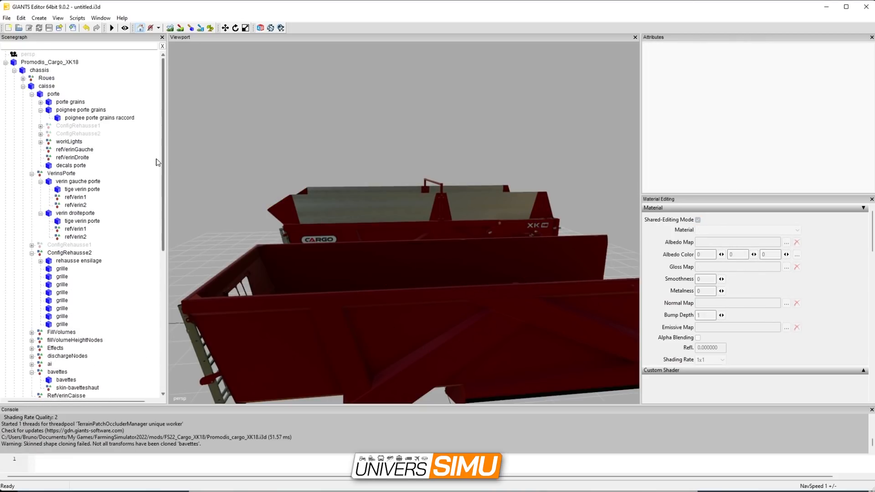
pyautogui.click(5, 63)
# Step: Move the duplicated rehausse ensilage sideways over the caisse copy, to an X translation of about 4.159
pyautogui.click(29, 71)
pyautogui.keyDown('alt'); pyautogui.moveTo(270, 206); pyautogui.dragTo(345, 325); pyautogui.keyUp('alt')
pyautogui.click(57, 79)
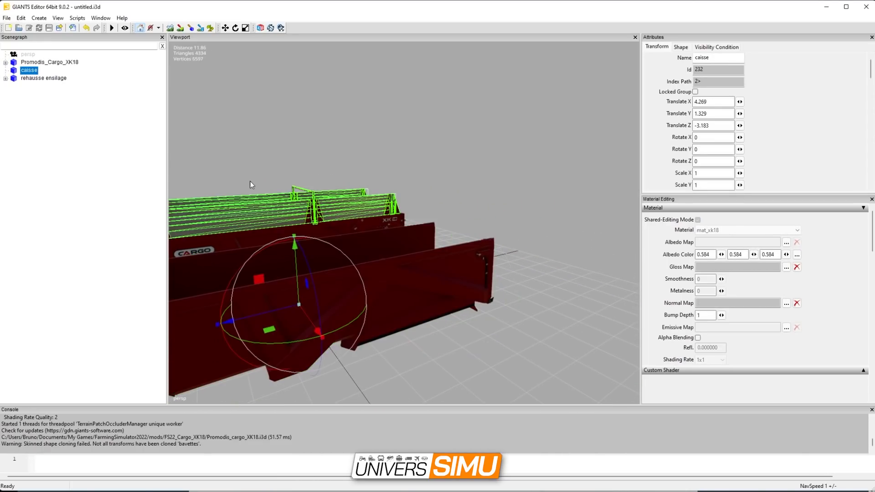
pyautogui.keyDown('alt'); pyautogui.moveTo(251, 182); pyautogui.dragTo(356, 228); pyautogui.keyUp('alt')
pyautogui.moveTo(410, 334); pyautogui.dragTo(558, 353)
pyautogui.keyDown('alt'); pyautogui.moveTo(531, 219); pyautogui.dragTo(128, 105); pyautogui.keyUp('alt')
pyautogui.click(23, 71)
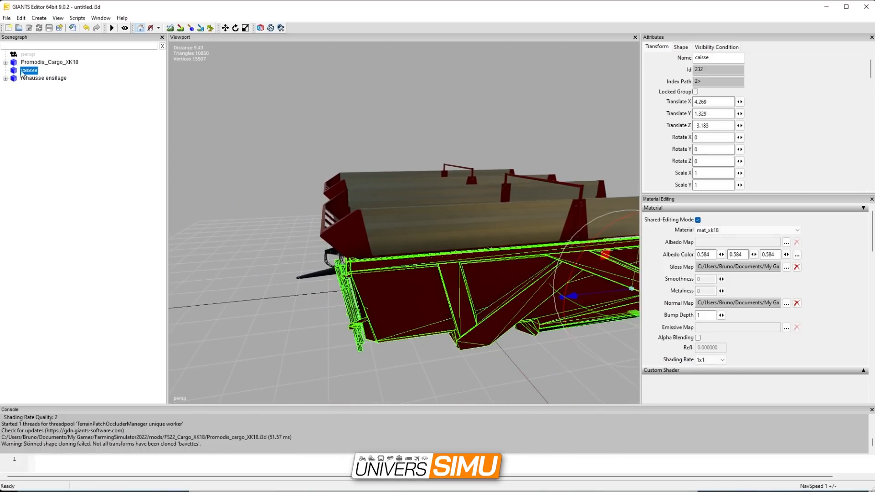
# Step: Delete the three supportCol children of the duplicated rehausse ensilage
pyautogui.click(5, 78)
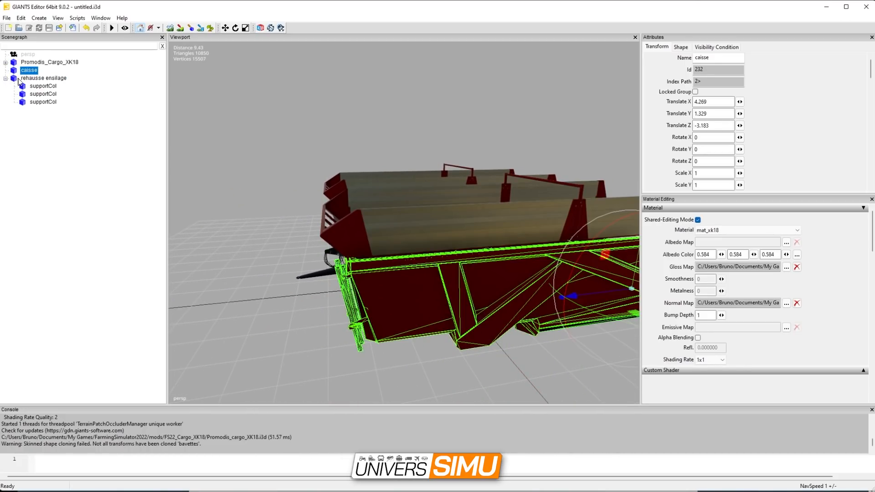
pyautogui.click(41, 80)
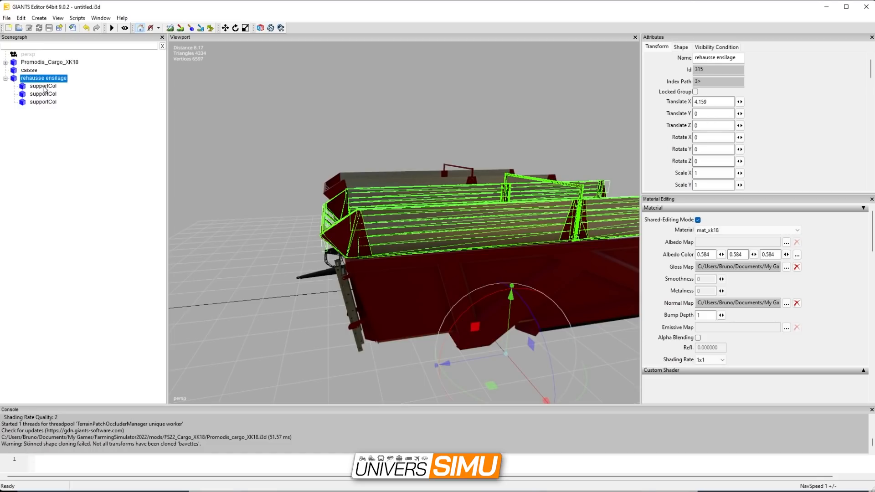
pyautogui.click(43, 86)
pyautogui.keyDown('shift'); pyautogui.click(43, 102); pyautogui.keyUp('shift')
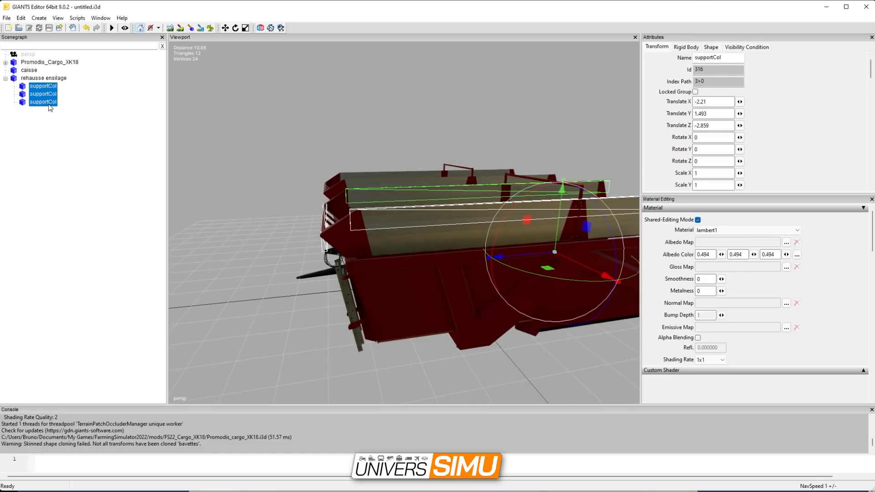
pyautogui.press('Delete')
pyautogui.click(33, 81)
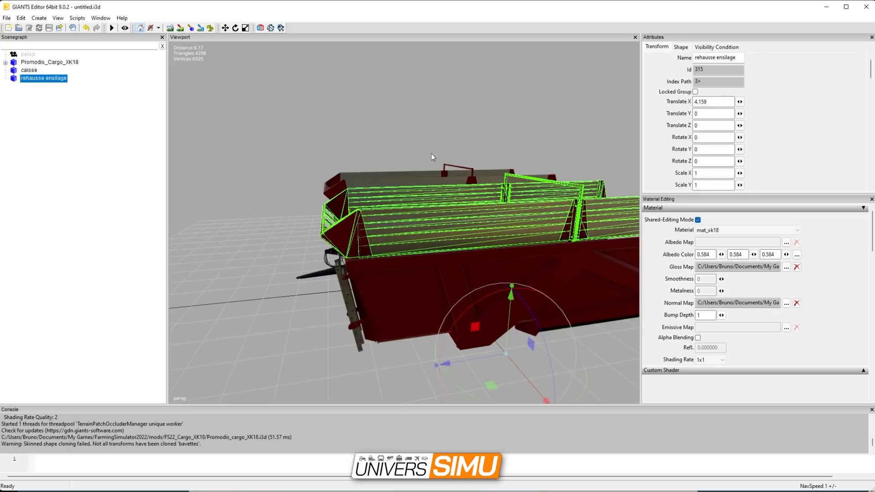
# Step: Align the duplicated rehausse ensilage with the caisse copy by moving it to an X translation of about 4.289
pyautogui.click(26, 71)
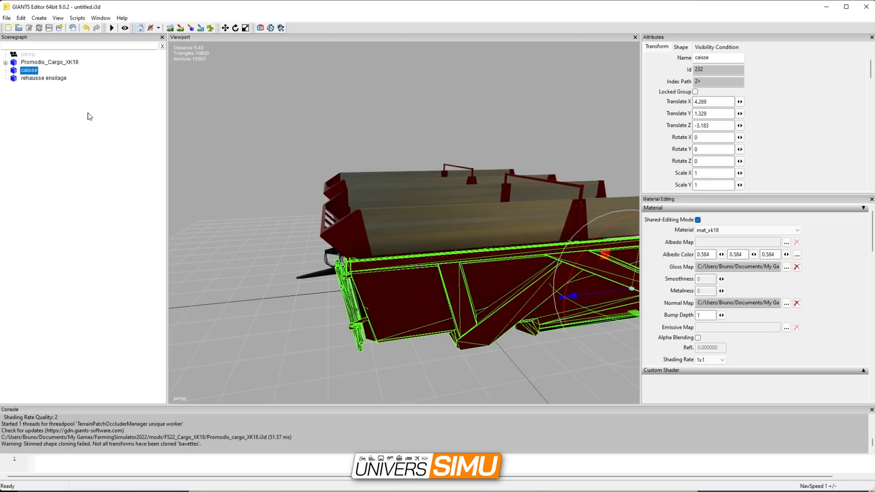
pyautogui.click(41, 94)
pyautogui.click(28, 71)
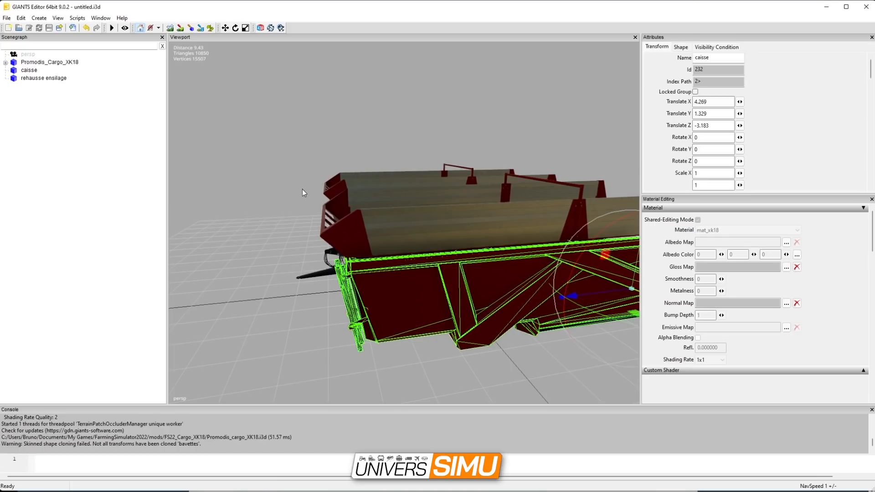
pyautogui.click(46, 79)
pyautogui.keyDown('alt'); pyautogui.moveTo(322, 216); pyautogui.dragTo(389, 244); pyautogui.keyUp('alt')
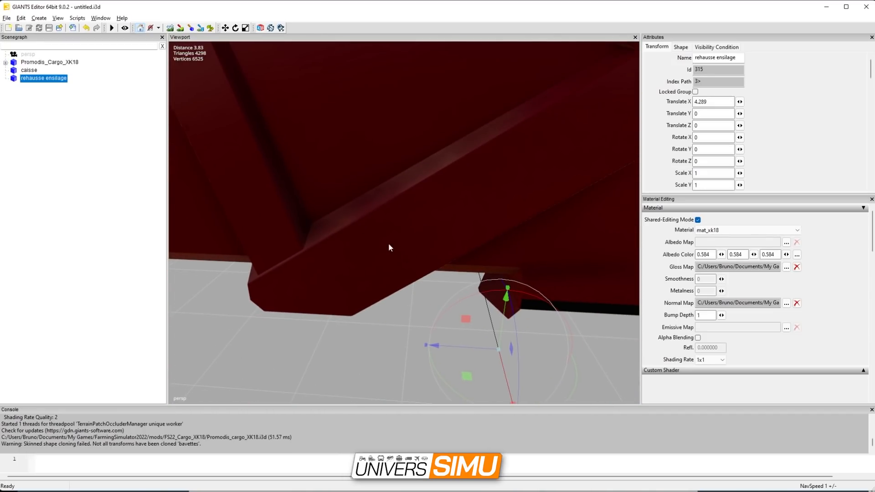
pyautogui.click(30, 70)
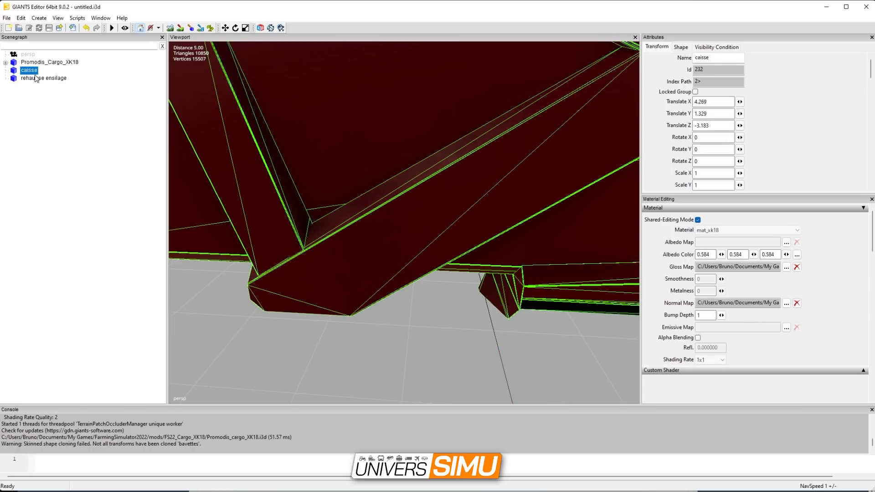
pyautogui.click(39, 78)
pyautogui.keyDown('alt'); pyautogui.moveTo(376, 114); pyautogui.dragTo(377, 220); pyautogui.keyUp('alt')
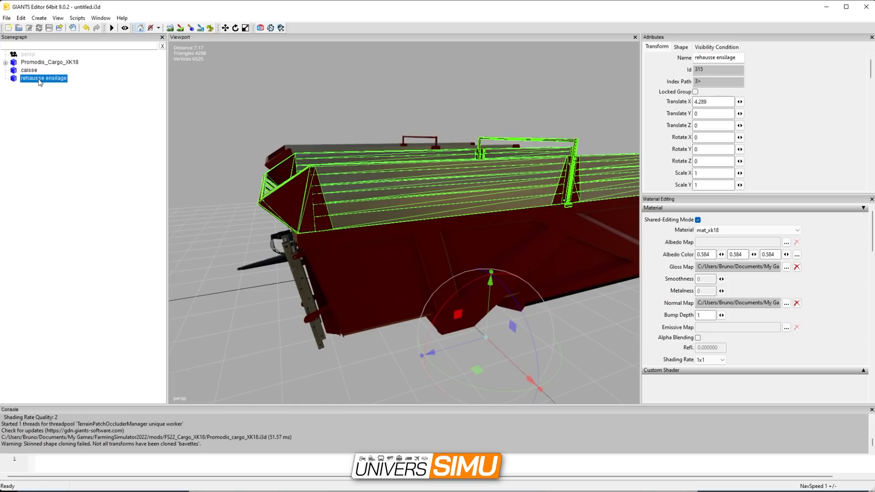
# Step: Try nesting rehausse ensilage under the caisse copy and rotating caisse about X, and undo both changes
pyautogui.moveTo(42, 80); pyautogui.dragTo(32, 72)
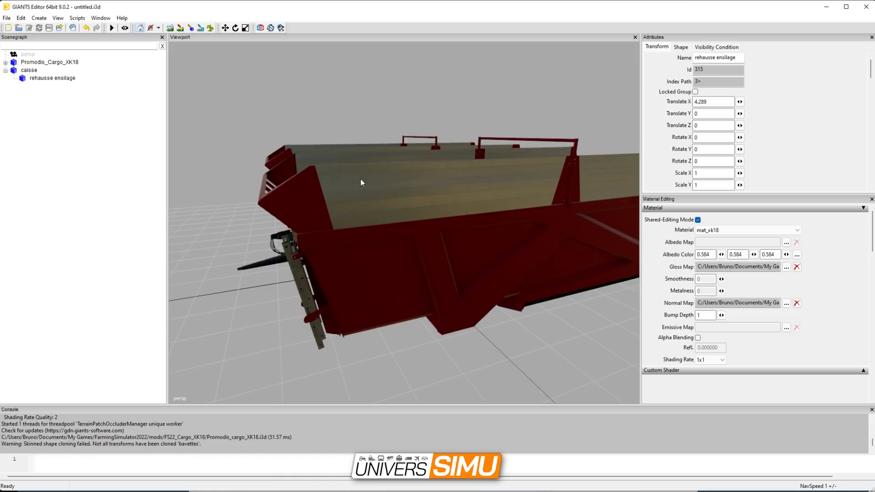
pyautogui.click(27, 72)
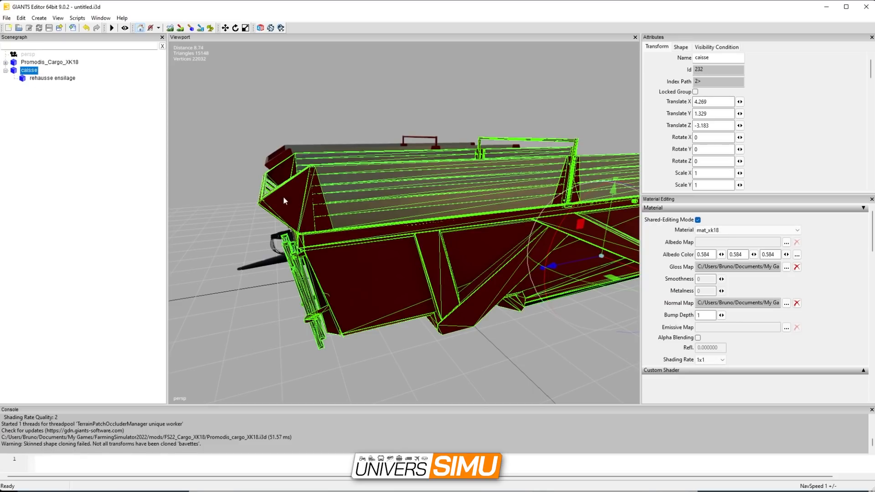
pyautogui.moveTo(565, 214); pyautogui.dragTo(515, 230)
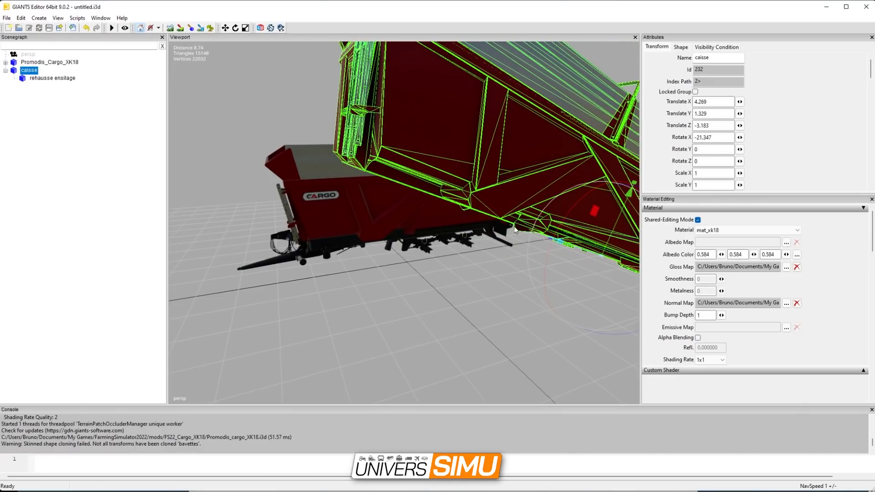
pyautogui.hotkey('ctrl', 'z')
pyautogui.hotkey('ctrl', 'z')
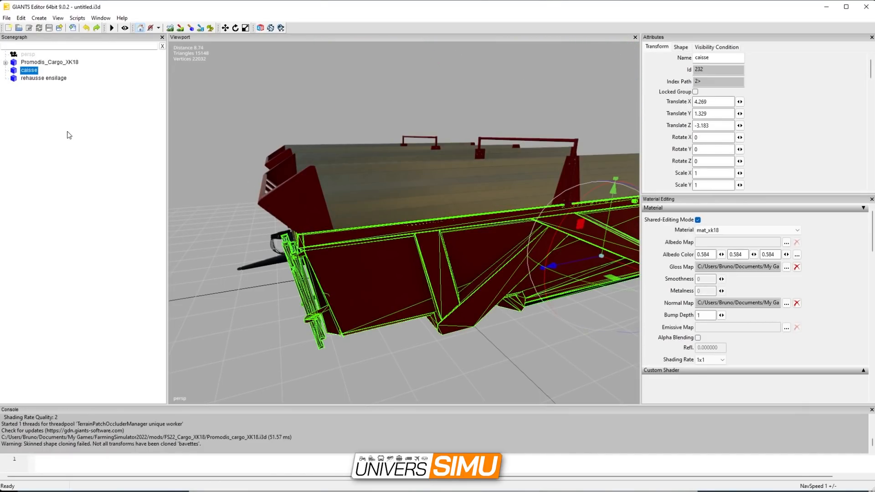
# Step: Examine the separate caisse and rehausse ensilage copies, caisse's transform attributes, and its outer side and open rear
pyautogui.click(40, 81)
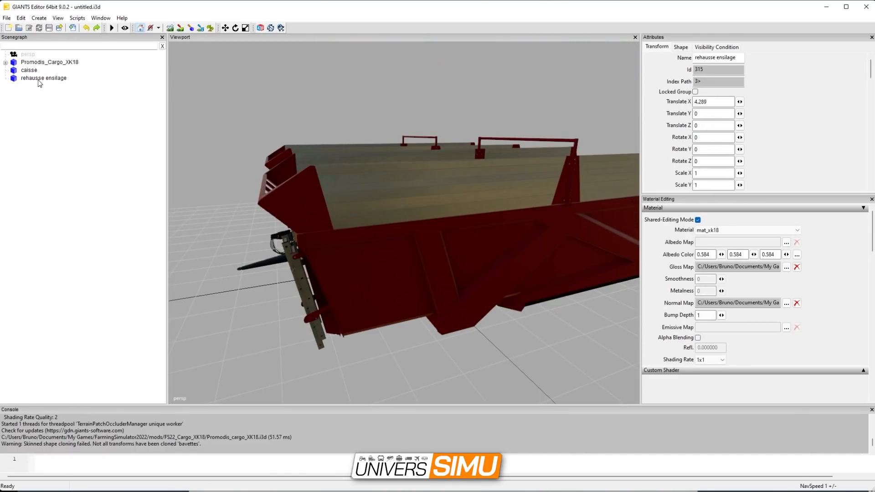
pyautogui.click(29, 72)
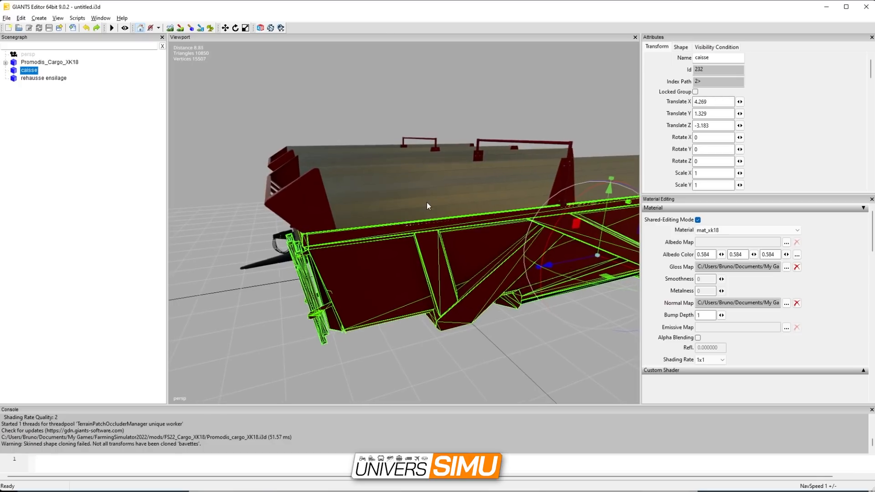
pyautogui.keyDown('alt'); pyautogui.moveTo(426, 202); pyautogui.dragTo(425, 251); pyautogui.keyUp('alt')
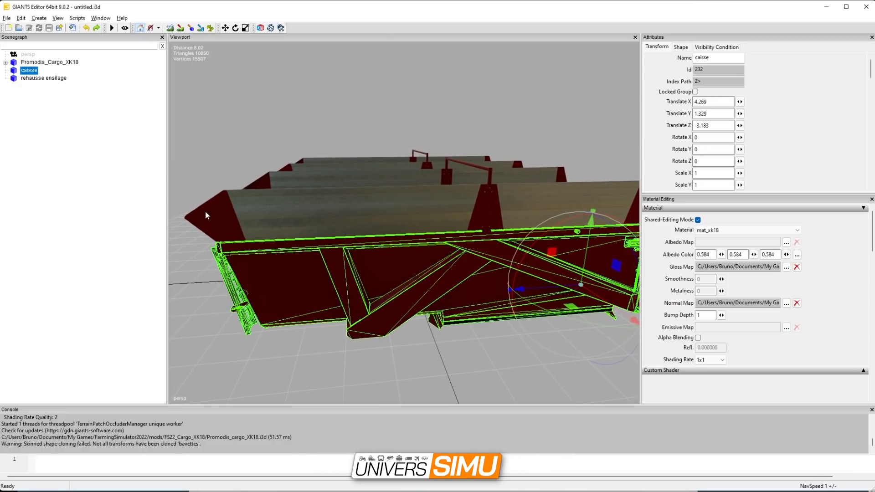
pyautogui.moveTo(168, 207); pyautogui.dragTo(148, 208)
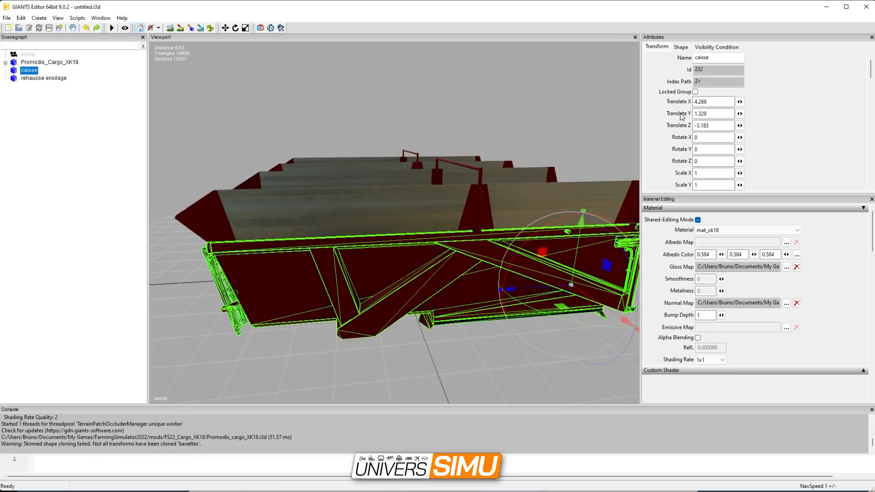
pyautogui.scroll(-3, 683, 168)
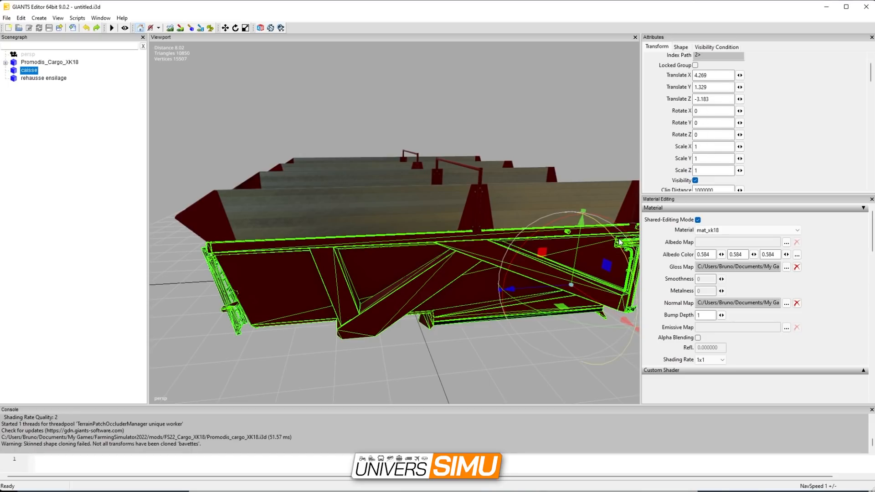
pyautogui.scroll(5, 418, 223)
pyautogui.keyDown('alt'); pyautogui.moveTo(457, 310); pyautogui.dragTo(345, 261, button='middle'); pyautogui.keyUp('alt')
pyautogui.keyDown('alt'); pyautogui.moveTo(346, 261); pyautogui.dragTo(370, 229); pyautogui.keyUp('alt')
pyautogui.scroll(-2, 410, 235)
pyautogui.scroll(-2, 456, 234)
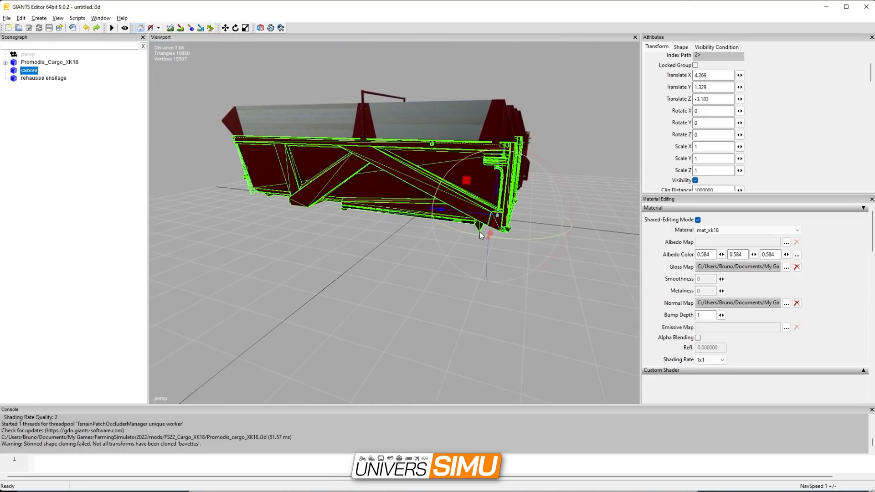
pyautogui.keyDown('alt'); pyautogui.moveTo(480, 232); pyautogui.dragTo(342, 241); pyautogui.keyUp('alt')
pyautogui.keyDown('alt'); pyautogui.moveTo(268, 273); pyautogui.dragTo(359, 240, button='middle'); pyautogui.keyUp('alt')
pyautogui.keyDown('alt'); pyautogui.moveTo(483, 310); pyautogui.dragTo(491, 323, button='middle'); pyautogui.keyUp('alt')
pyautogui.keyDown('alt'); pyautogui.moveTo(466, 261); pyautogui.dragTo(329, 280, button='middle'); pyautogui.keyUp('alt')
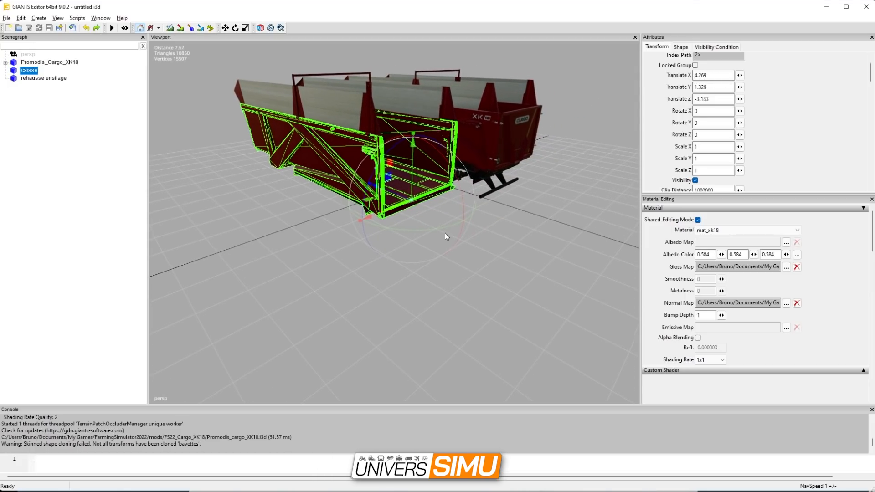
# Step: Move the caisse copy farther along X to about 4.763 and undo the move
pyautogui.scroll(2, 445, 233)
pyautogui.keyDown('alt'); pyautogui.moveTo(479, 191); pyautogui.dragTo(424, 250, button='middle'); pyautogui.keyUp('alt')
pyautogui.moveTo(382, 255); pyautogui.dragTo(291, 257, button='middle')
pyautogui.moveTo(302, 255); pyautogui.dragTo(377, 235)
pyautogui.hotkey('ctrl', 'z')
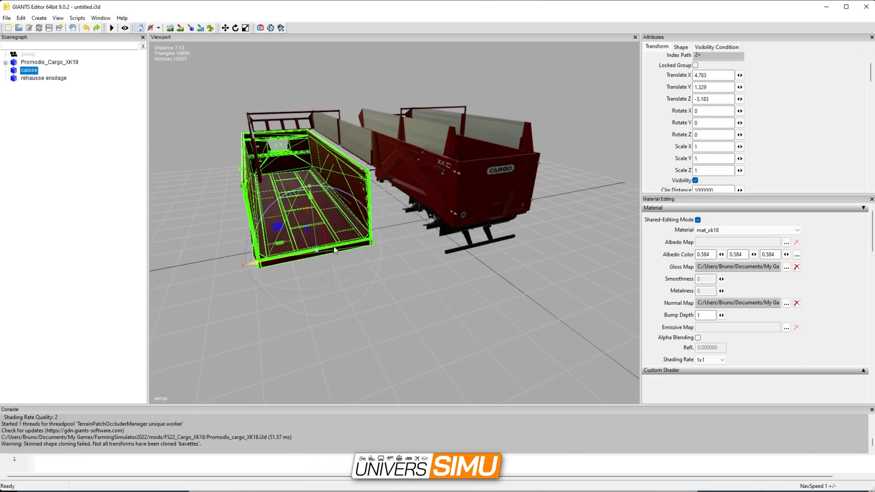
# Step: Inspect the outer side of the caisse copy and how the rehausse ensilage copy sits on its upper edge
pyautogui.keyDown('alt'); pyautogui.moveTo(290, 257); pyautogui.dragTo(389, 229); pyautogui.keyUp('alt')
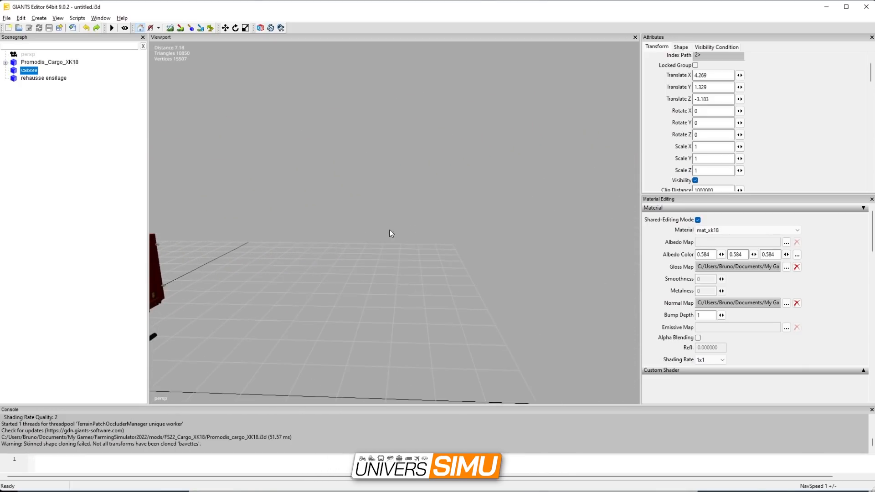
pyautogui.keyDown('alt'); pyautogui.moveTo(289, 294); pyautogui.dragTo(614, 225, button='middle'); pyautogui.keyUp('alt')
pyautogui.scroll(-5, 445, 241)
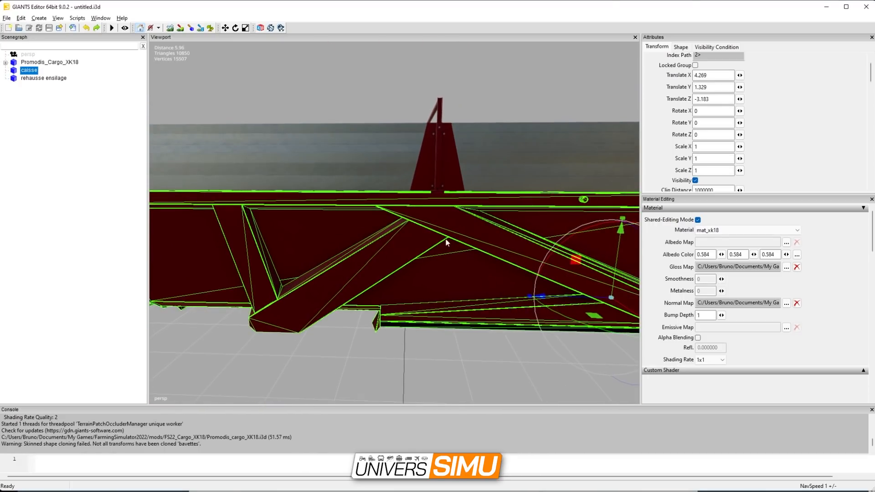
pyautogui.keyDown('alt'); pyautogui.moveTo(446, 240); pyautogui.dragTo(434, 253); pyautogui.keyUp('alt')
pyautogui.keyDown('alt'); pyautogui.moveTo(610, 275); pyautogui.dragTo(472, 250, button='middle'); pyautogui.keyUp('alt')
pyautogui.keyDown('alt'); pyautogui.moveTo(378, 301); pyautogui.dragTo(410, 314); pyautogui.keyUp('alt')
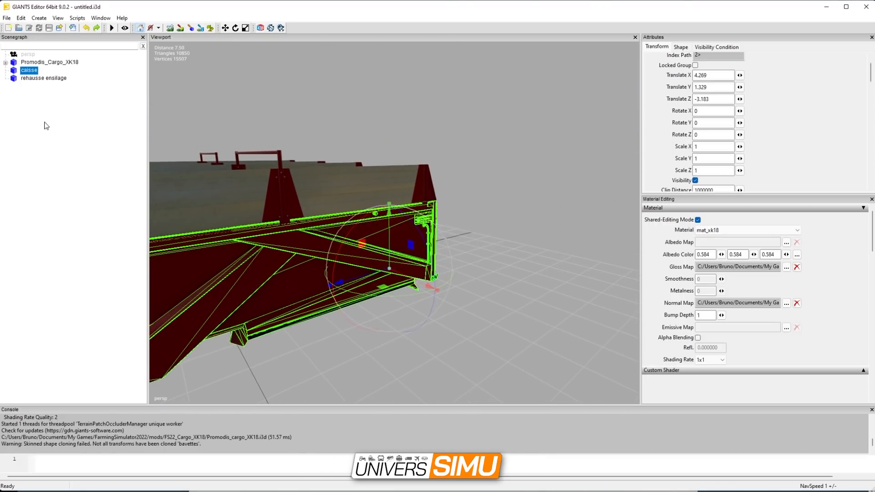
pyautogui.click(31, 79)
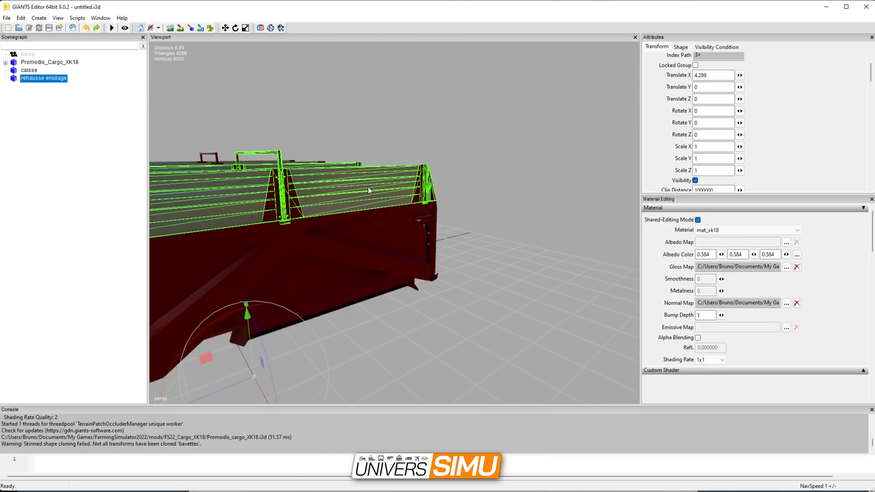
pyautogui.keyDown('alt'); pyautogui.moveTo(368, 188); pyautogui.dragTo(329, 200); pyautogui.keyUp('alt')
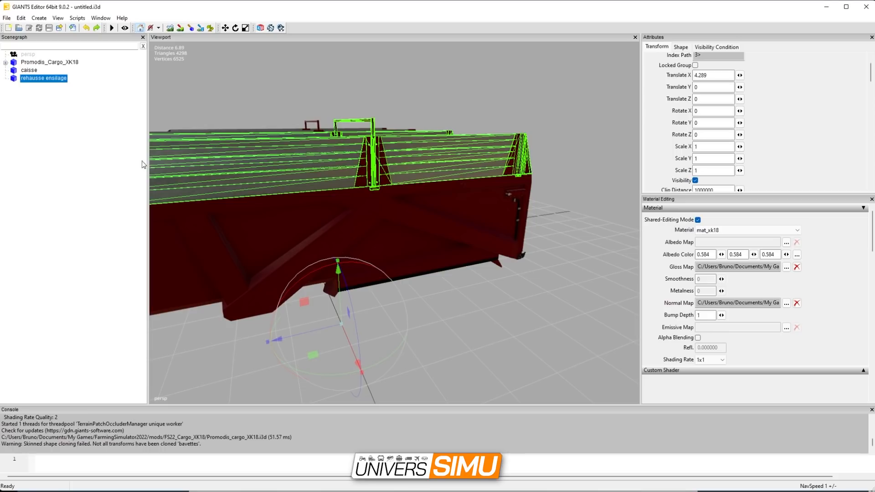
# Step: Compare the translation values of the root-level caisse and rehausse ensilage copies
pyautogui.click(27, 71)
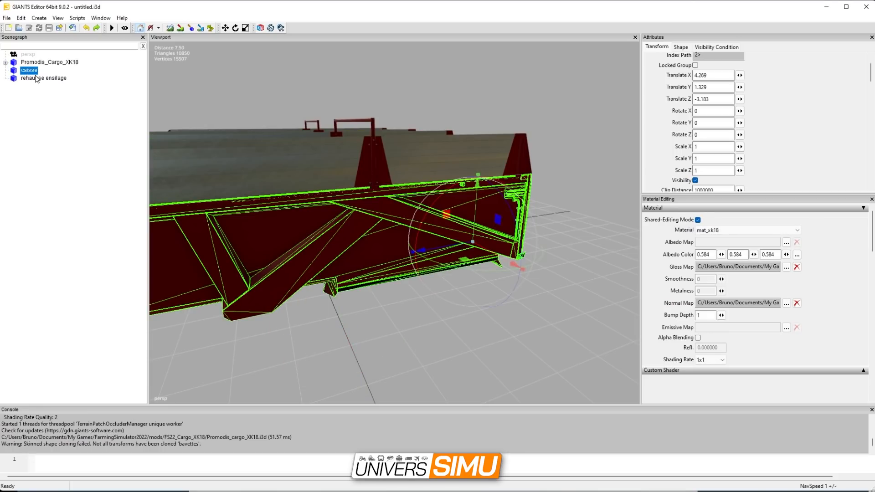
pyautogui.click(33, 79)
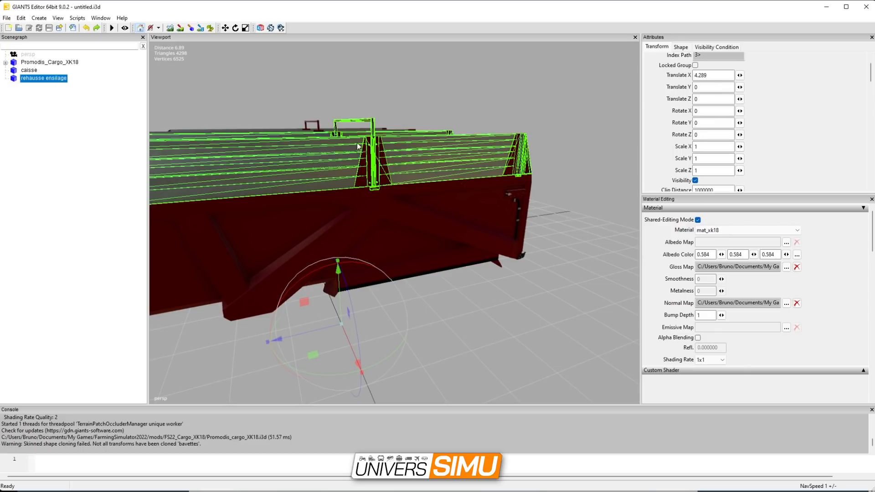
pyautogui.doubleClick(708, 75)
pyautogui.click(707, 75)
pyautogui.scroll(-2, 520, 276)
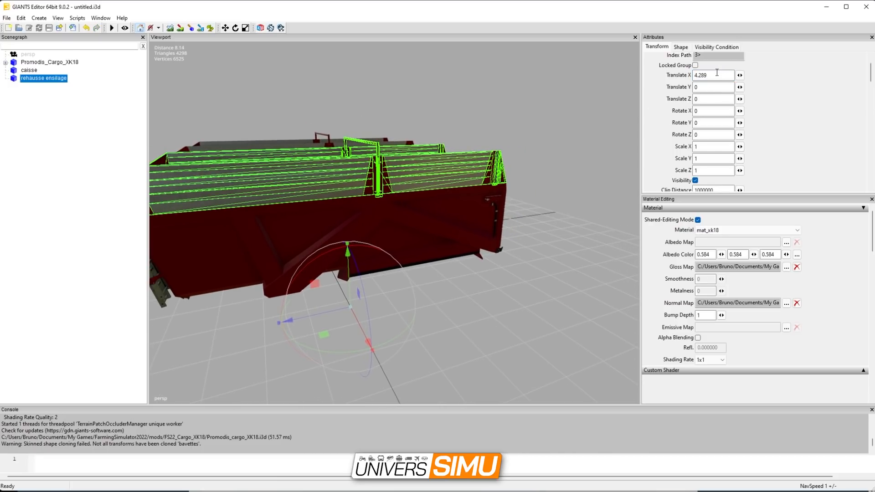
pyautogui.click(27, 72)
# Step: Paste a duplicate of rehausse ensilage under the caisse copy, view its offset position, and delete it
pyautogui.click(35, 78)
pyautogui.click(30, 71)
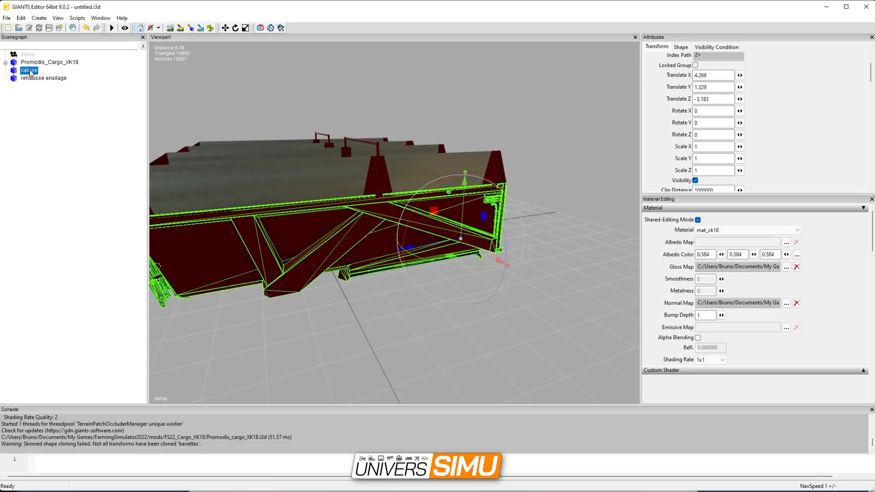
pyautogui.hotkey('ctrl', 'v')
pyautogui.keyDown('alt'); pyautogui.moveTo(364, 133); pyautogui.dragTo(493, 191); pyautogui.keyUp('alt')
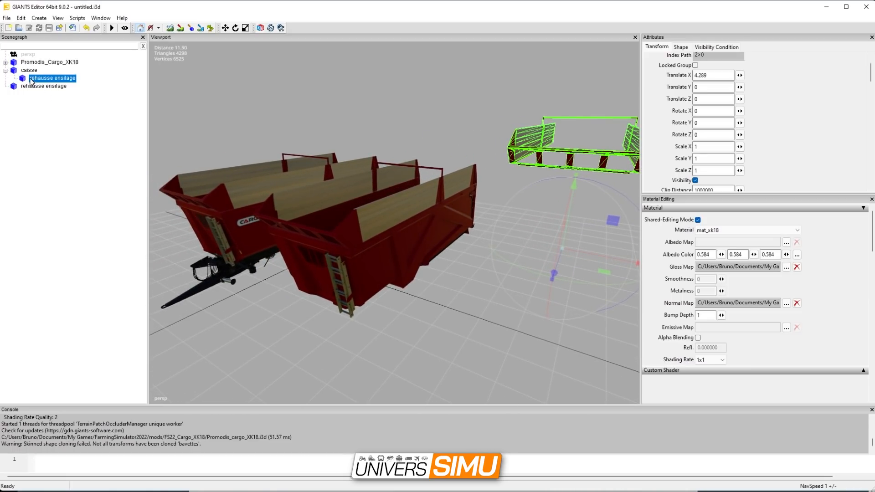
pyautogui.press('Delete')
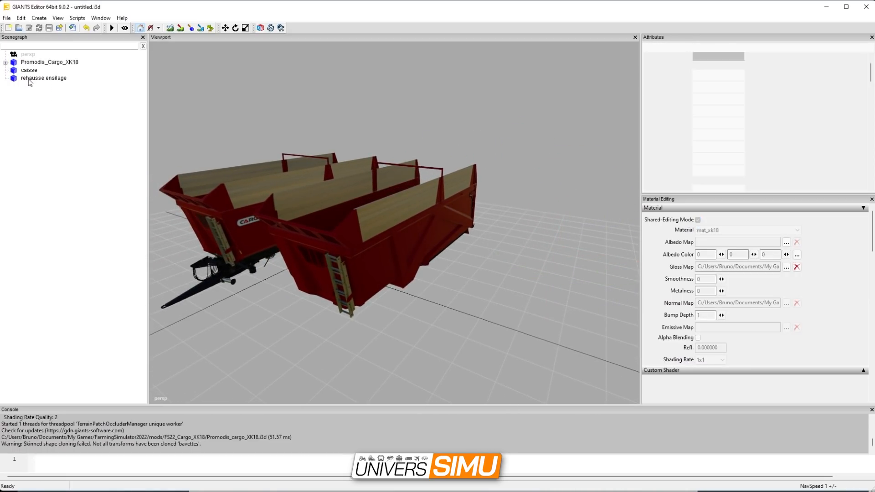
# Step: Nest the root-level rehausse ensilage under the caisse copy while keeping its place in the scene
pyautogui.click(29, 80)
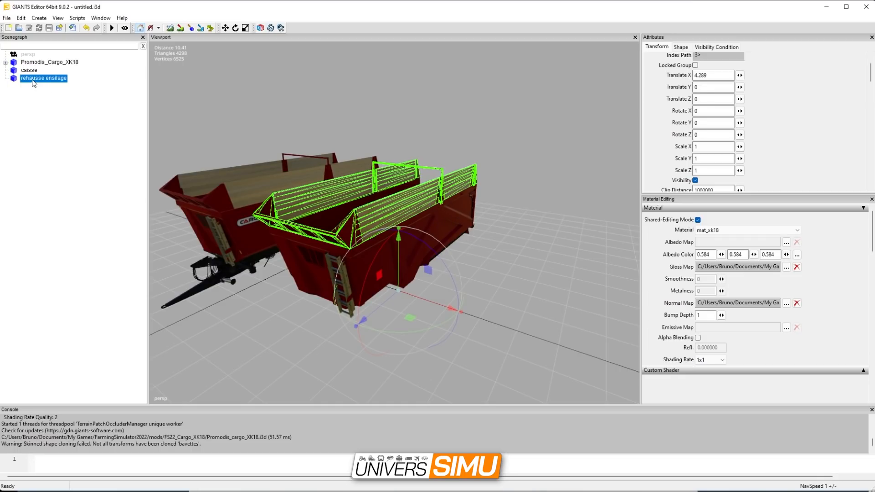
pyautogui.moveTo(29, 71); pyautogui.dragTo(30, 73)
pyautogui.click(51, 81)
pyautogui.click(98, 158)
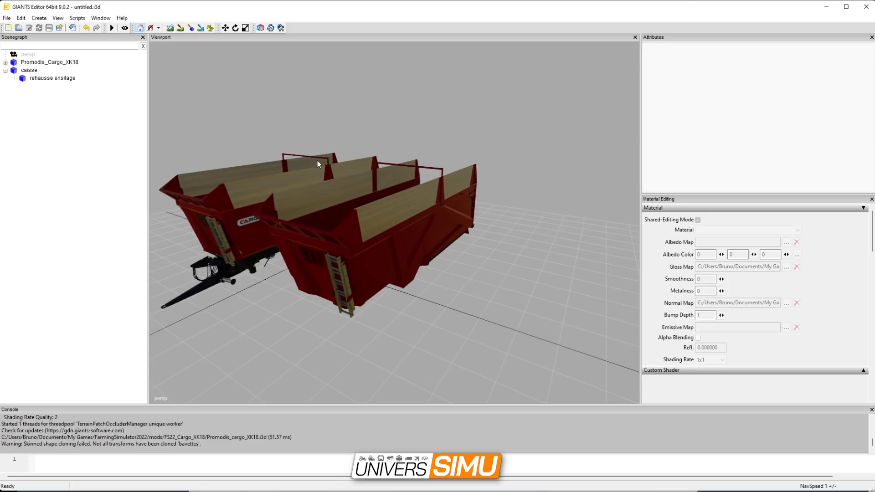
# Step: Examine the nested rehausse ensilage's transform values and its fit on the caisse copy from the front and outer side
pyautogui.keyDown('alt'); pyautogui.moveTo(317, 160); pyautogui.dragTo(426, 178); pyautogui.keyUp('alt')
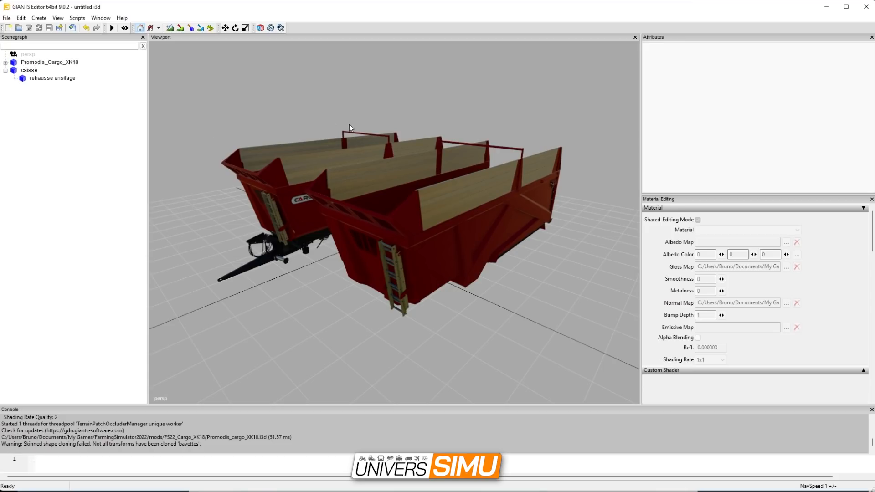
pyautogui.click(45, 81)
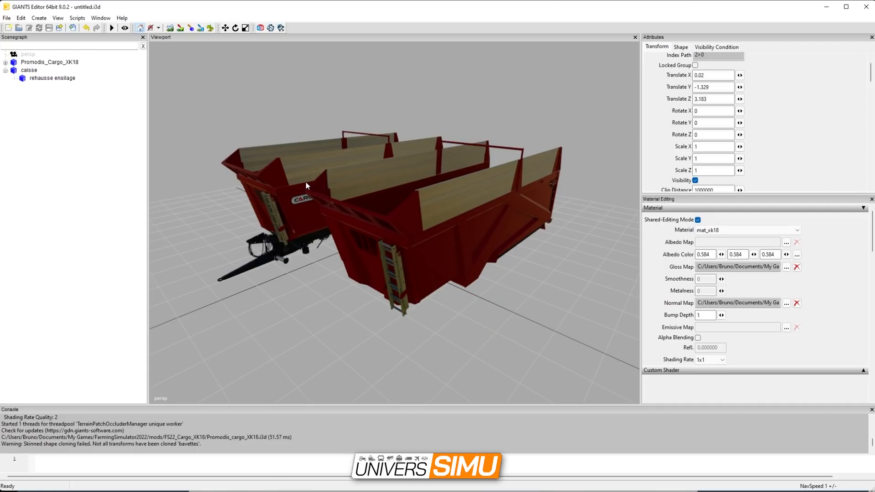
pyautogui.scroll(3, 436, 225)
pyautogui.keyDown('alt'); pyautogui.moveTo(451, 230); pyautogui.dragTo(448, 198, button='middle'); pyautogui.keyUp('alt')
pyautogui.keyDown('alt'); pyautogui.moveTo(447, 198); pyautogui.dragTo(392, 221); pyautogui.keyUp('alt')
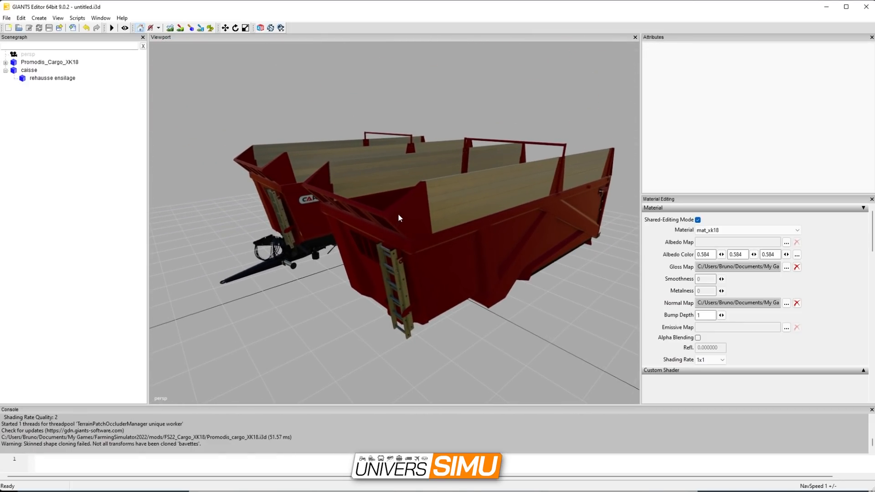
pyautogui.scroll(-2, 433, 275)
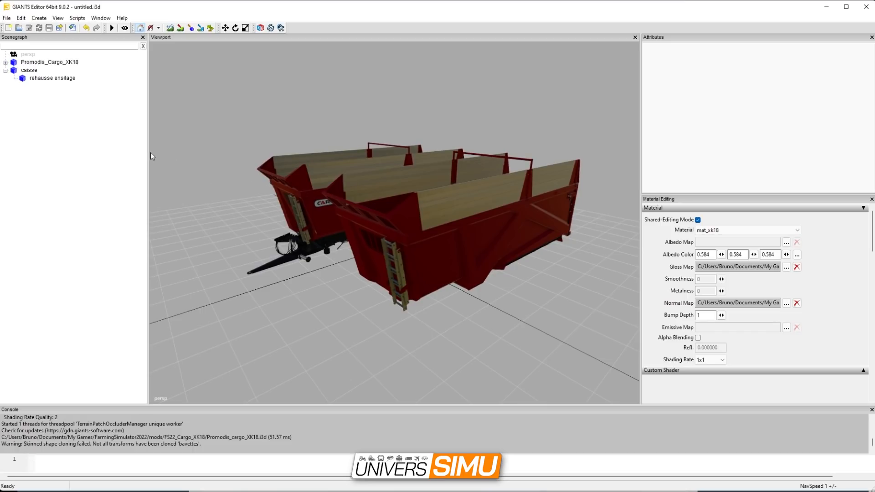
pyautogui.click(105, 145)
pyautogui.scroll(1, 448, 253)
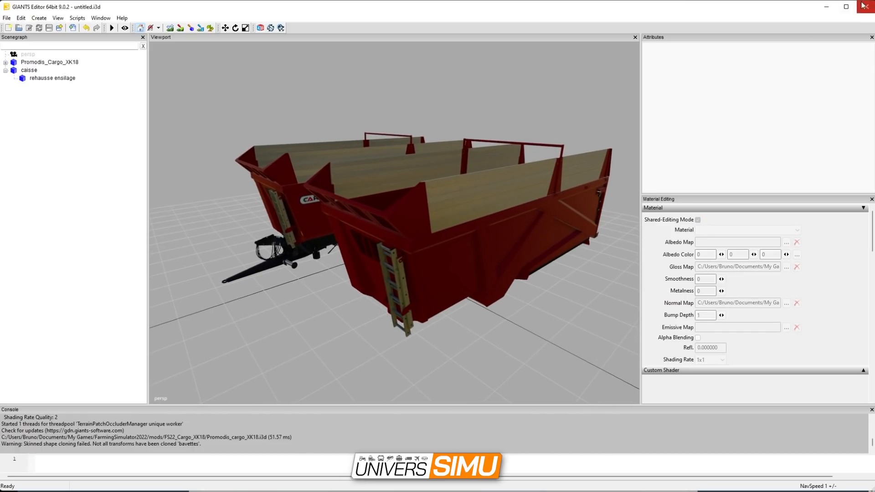
pyautogui.scroll(3, 391, 244)
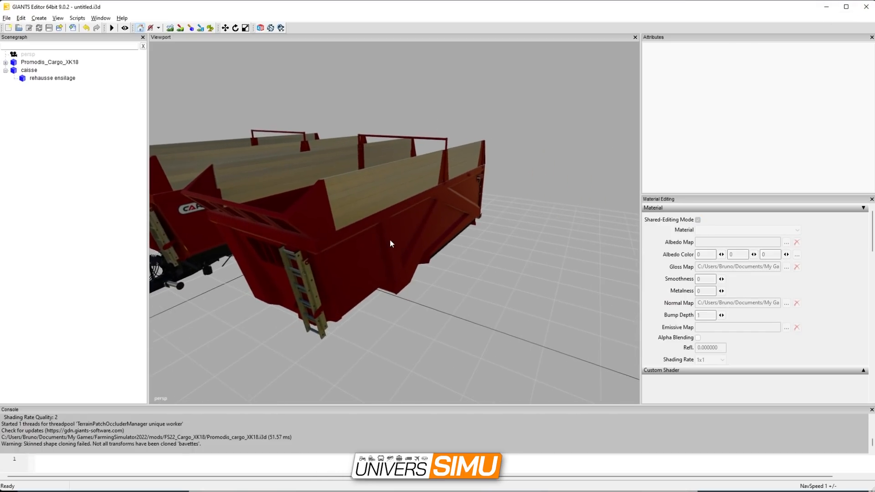
pyautogui.keyDown('alt'); pyautogui.moveTo(390, 241); pyautogui.dragTo(364, 262); pyautogui.keyUp('alt')
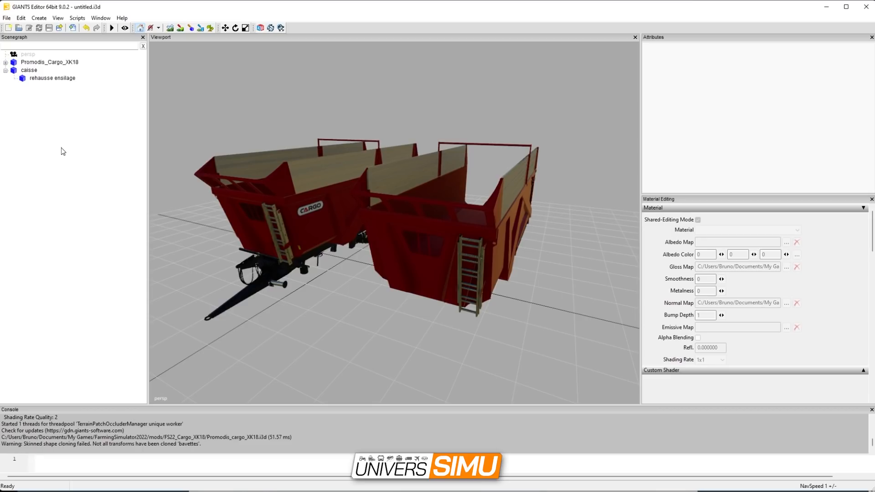
# Step: Add a light at the scene's root level and view the lit trailer bodies from low and high angles
pyautogui.hotkey('ctrl', 'v')
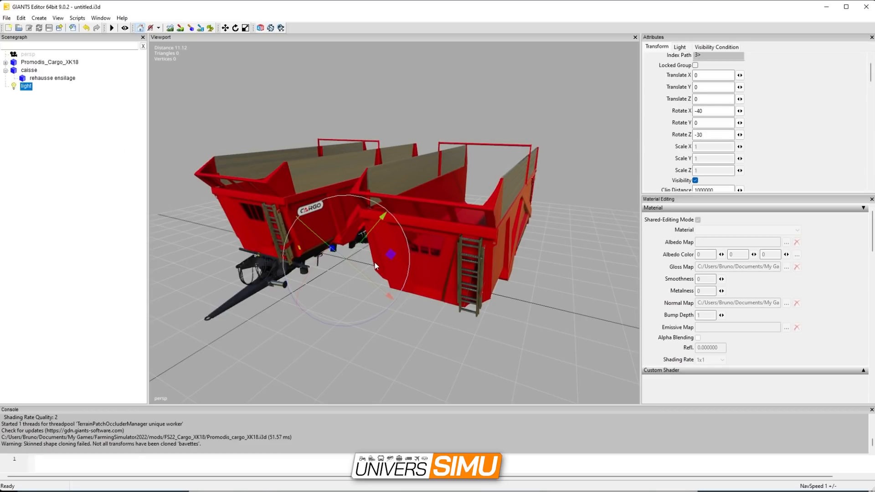
pyautogui.keyDown('alt'); pyautogui.moveTo(374, 262); pyautogui.dragTo(322, 122); pyautogui.keyUp('alt')
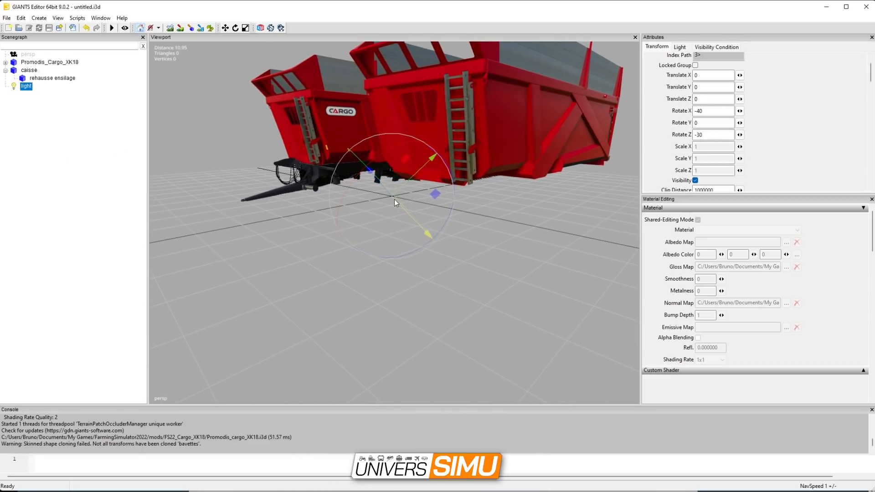
pyautogui.keyDown('alt'); pyautogui.moveTo(395, 199); pyautogui.dragTo(474, 320); pyautogui.keyUp('alt')
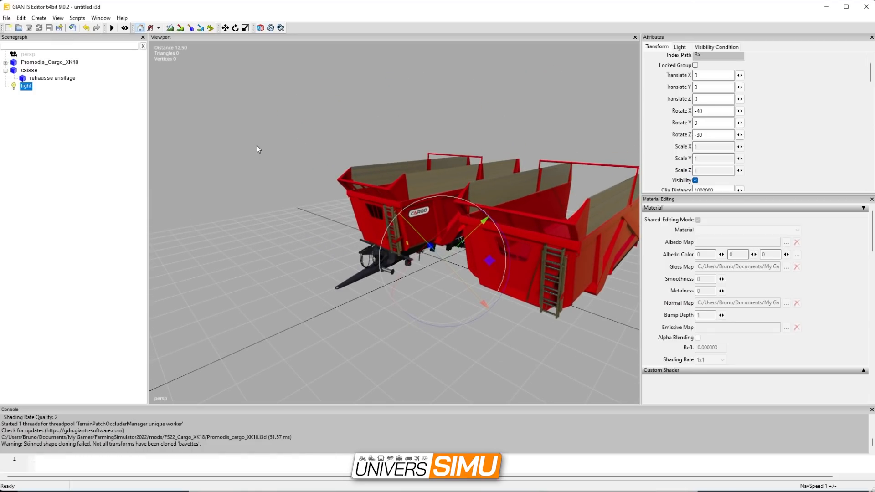
# Step: Show the lights in the viewport and look over the light cones behind the original trailer
pyautogui.rightClick(291, 75)
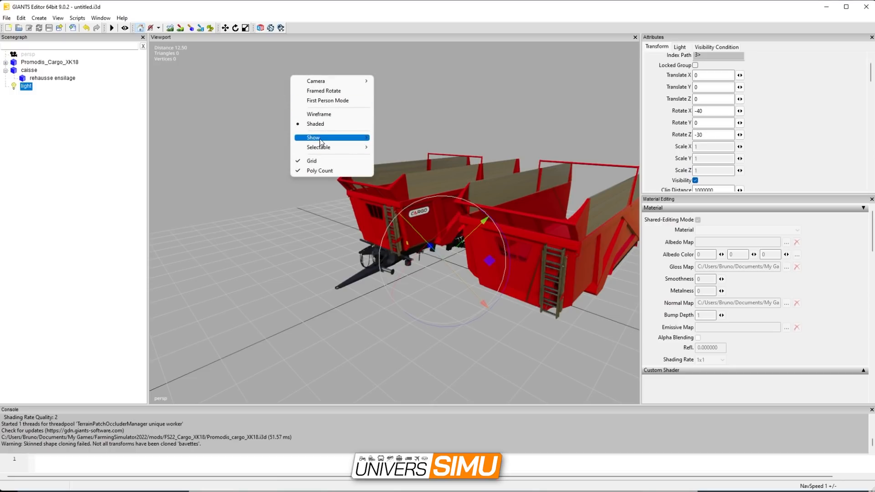
pyautogui.moveTo(314, 140)
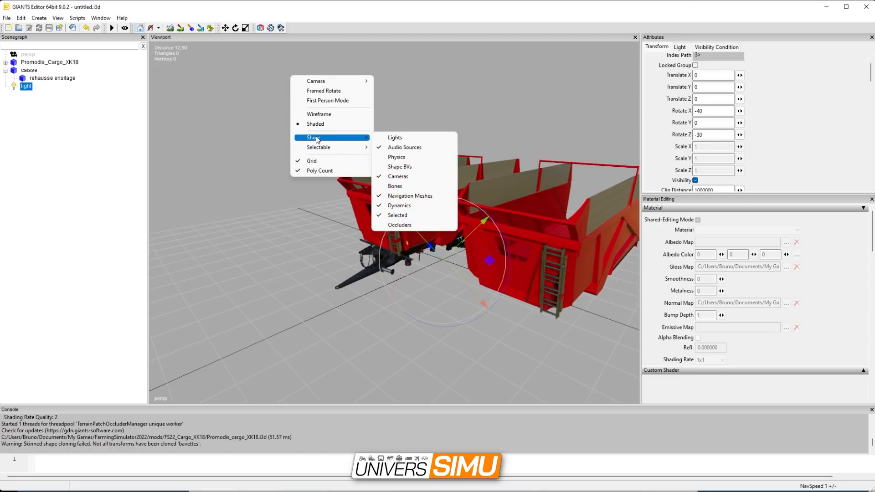
pyautogui.click(403, 138)
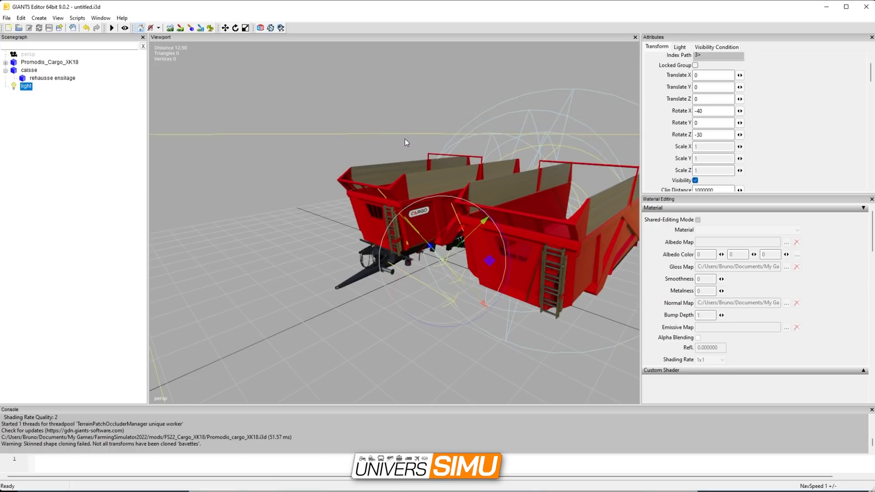
pyautogui.moveTo(396, 158); pyautogui.dragTo(409, 195, button='right')
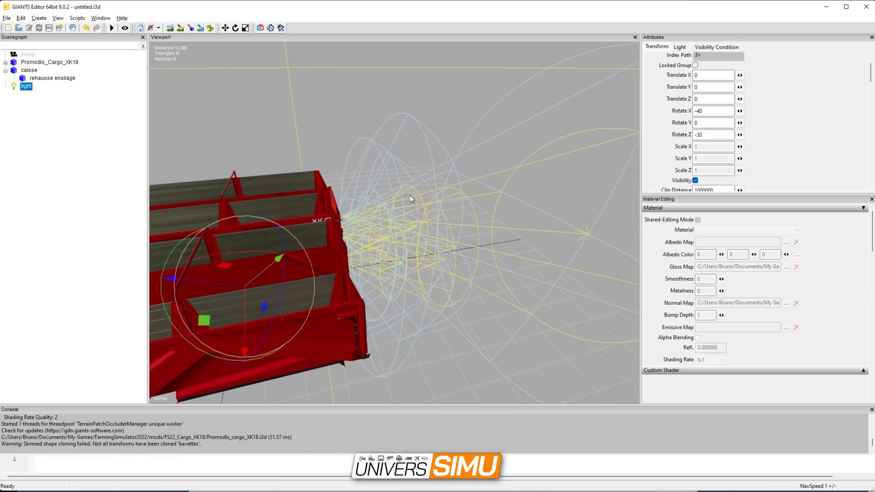
pyautogui.moveTo(484, 183); pyautogui.dragTo(305, 161, button='right')
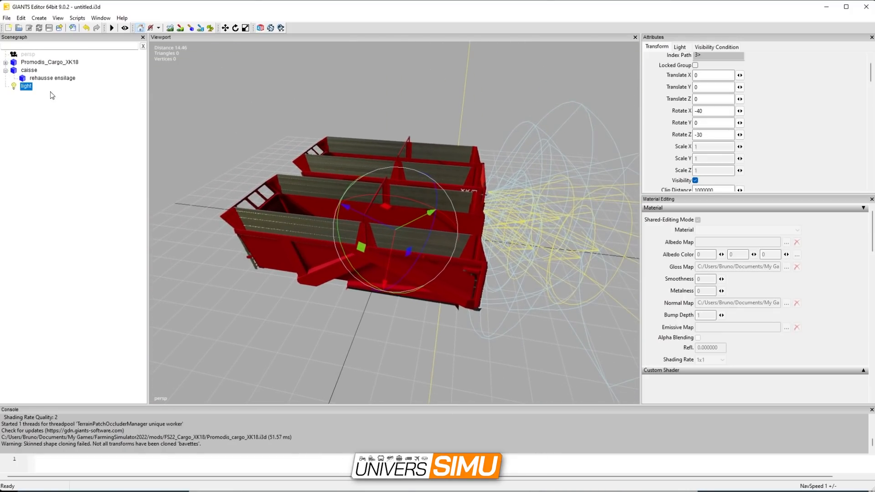
# Step: Rotate the root-level light to about -71.7, 4.1, -42.2, and add a second one rotated to about -100.8, -45.3, 28
pyautogui.moveTo(420, 203); pyautogui.dragTo(366, 240)
pyautogui.click(39, 154)
pyautogui.hotkey('ctrl', 'v')
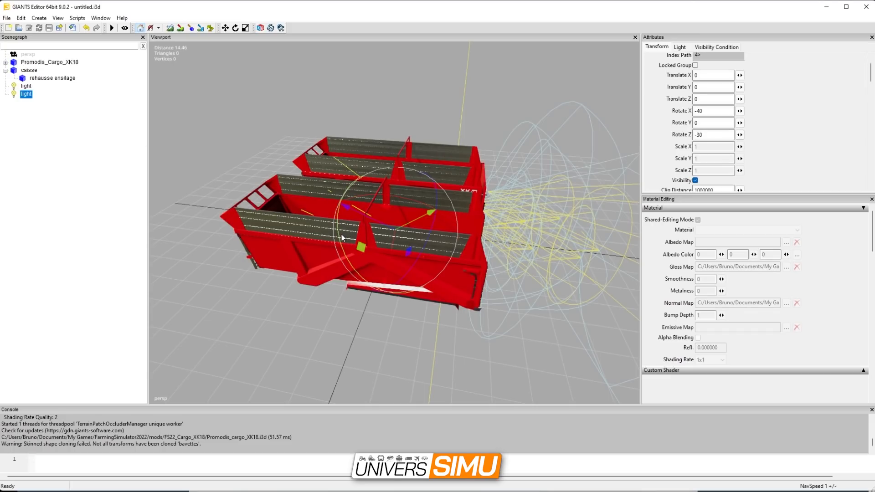
pyautogui.moveTo(341, 234); pyautogui.dragTo(204, 142)
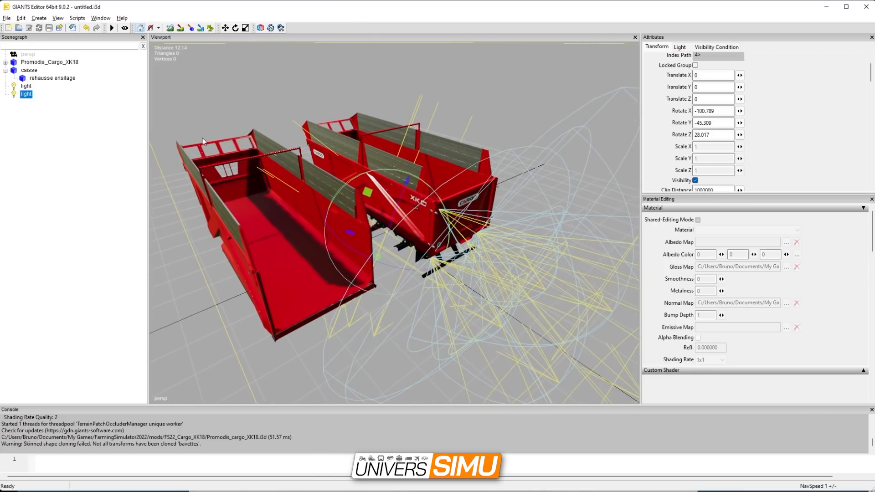
pyautogui.click(44, 109)
# Step: Make lights selectable in the viewport, with the view on the original trailer's rear door
pyautogui.keyDown('alt'); pyautogui.moveTo(308, 168); pyautogui.dragTo(597, 186); pyautogui.keyUp('alt')
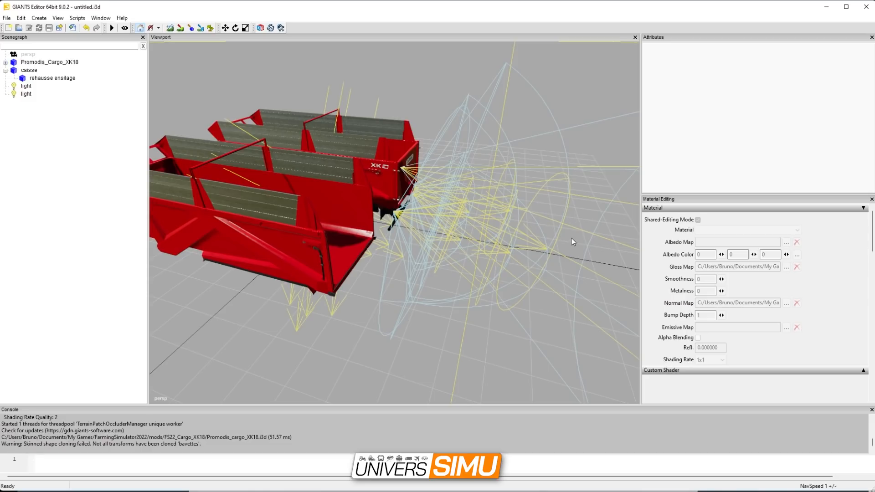
pyautogui.click(411, 172)
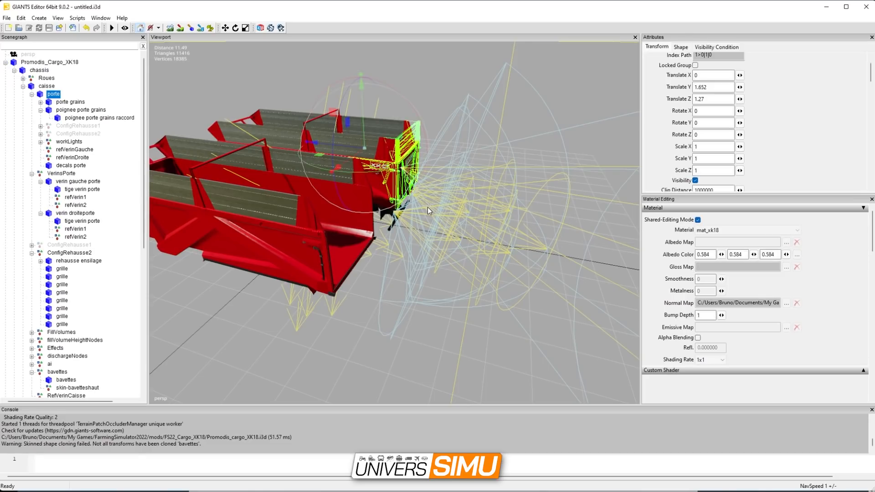
pyautogui.click(428, 207)
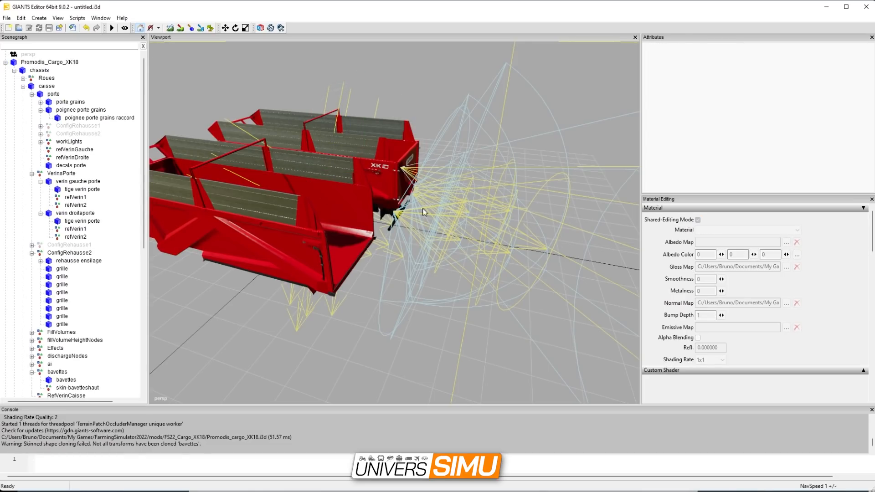
pyautogui.rightClick(432, 76)
pyautogui.rightClick(411, 67)
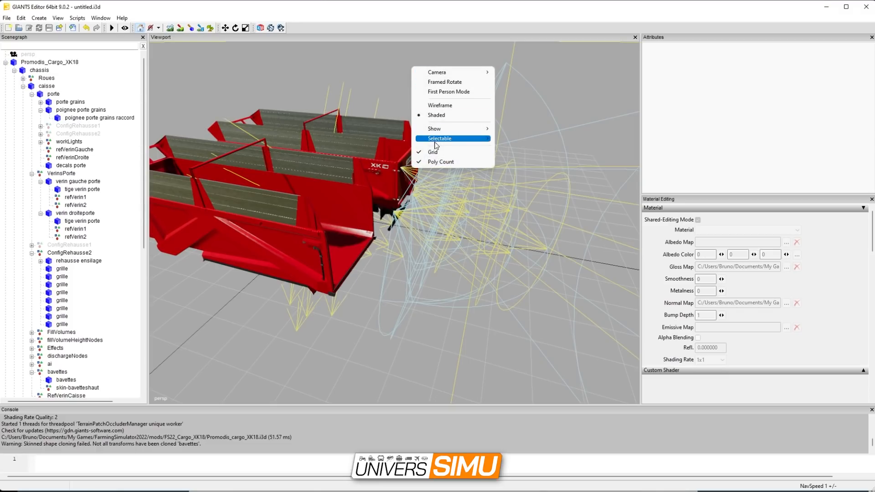
pyautogui.moveTo(437, 138)
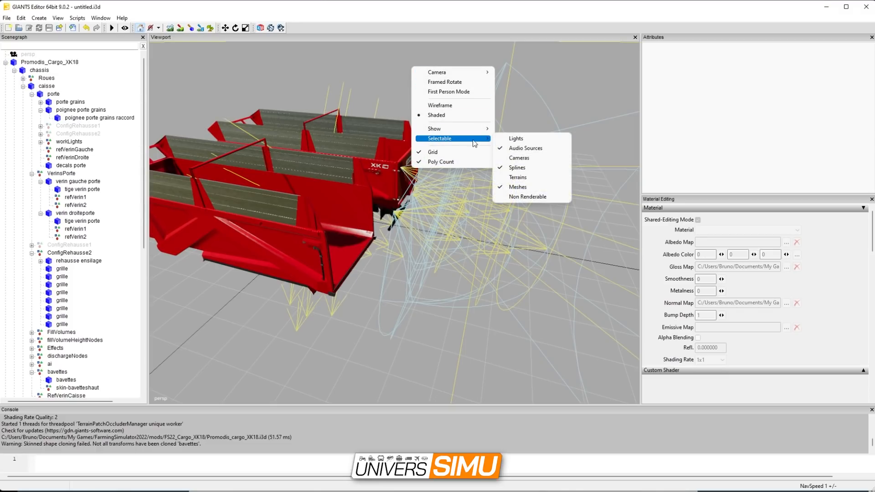
pyautogui.click(512, 141)
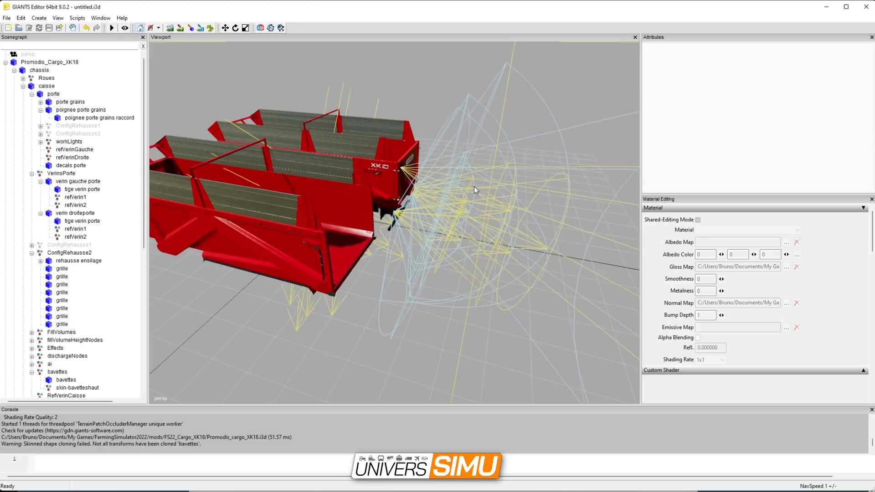
# Step: Move the rear door's workLightBackLow light to about X 0.461, Y 1.713, Z -1.906
pyautogui.click(414, 171)
pyautogui.moveTo(390, 165); pyautogui.dragTo(265, 138)
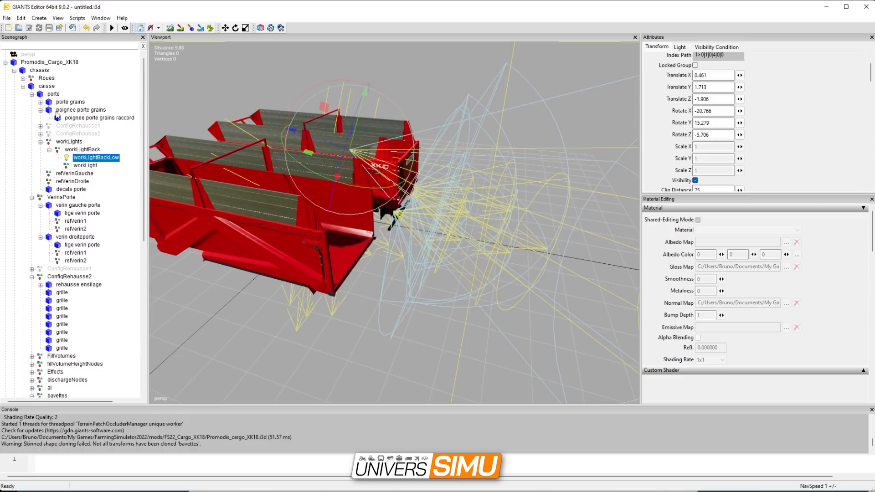
# Step: Compare the two root-level lights with the workLightBackLow light nested in the trailer's rear door
pyautogui.click(15, 71)
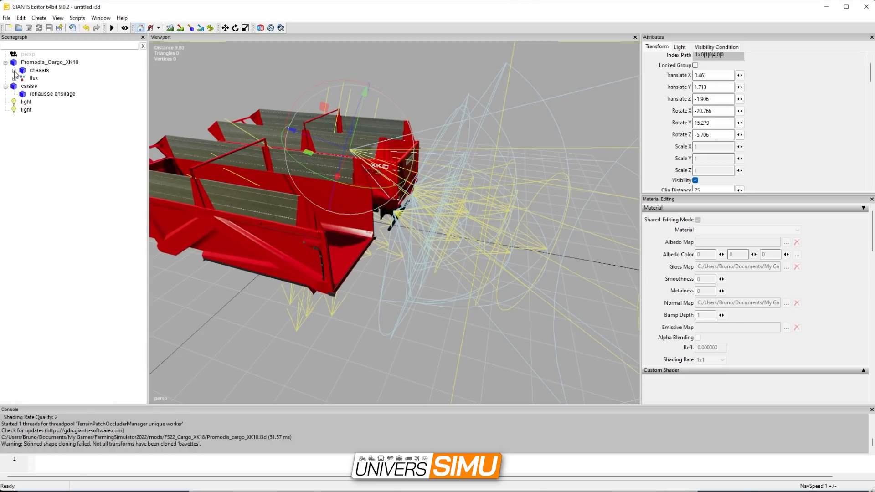
pyautogui.click(26, 102)
pyautogui.keyDown('shift'); pyautogui.click(28, 110); pyautogui.keyUp('shift')
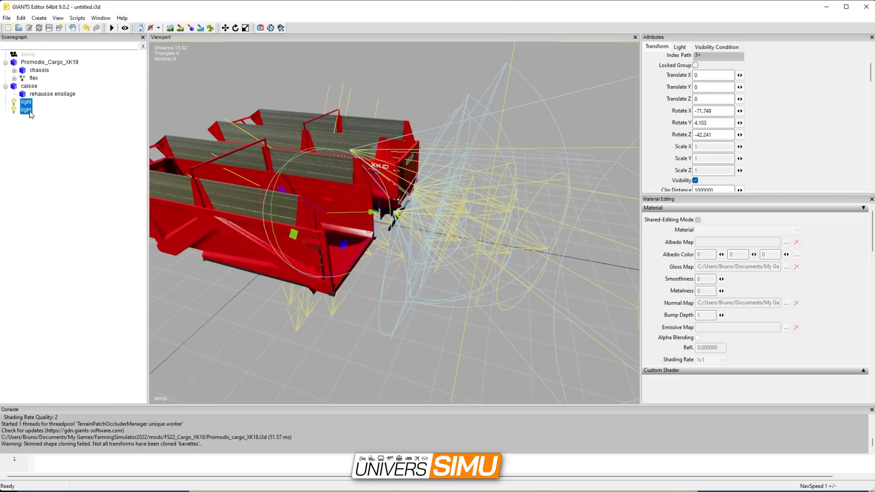
pyautogui.click(97, 230)
pyautogui.click(358, 153)
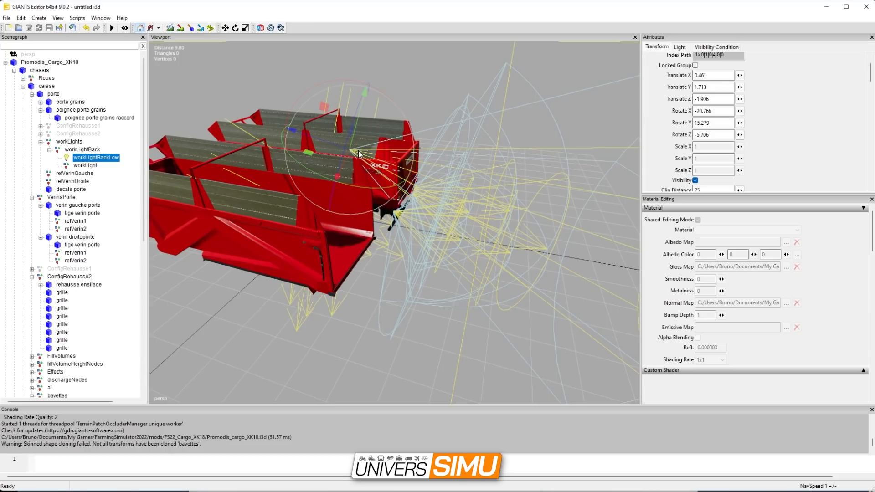
# Step: Delete the workLightBackLow light from the rear door's workLights group
pyautogui.press('Delete')
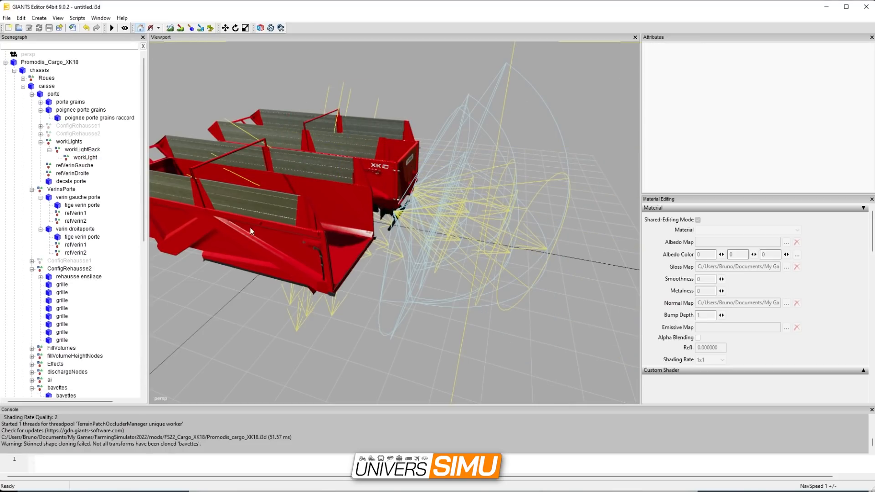
pyautogui.keyDown('alt'); pyautogui.moveTo(250, 229); pyautogui.dragTo(366, 231); pyautogui.keyUp('alt')
pyautogui.scroll(3, 351, 236)
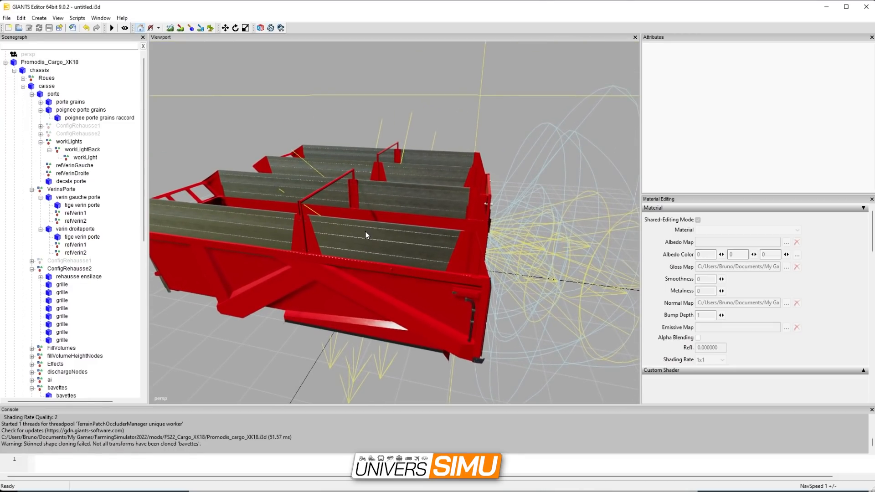
# Step: Examine the copied rehausse ensilage and its parent caisse, selecting each and viewing them from the side and open rear
pyautogui.click(414, 248)
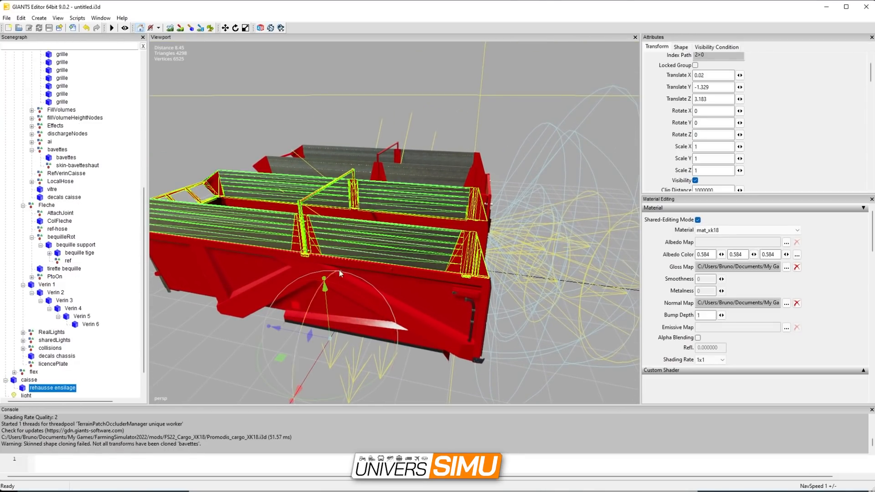
pyautogui.keyDown('alt'); pyautogui.moveTo(339, 270); pyautogui.dragTo(390, 253); pyautogui.keyUp('alt')
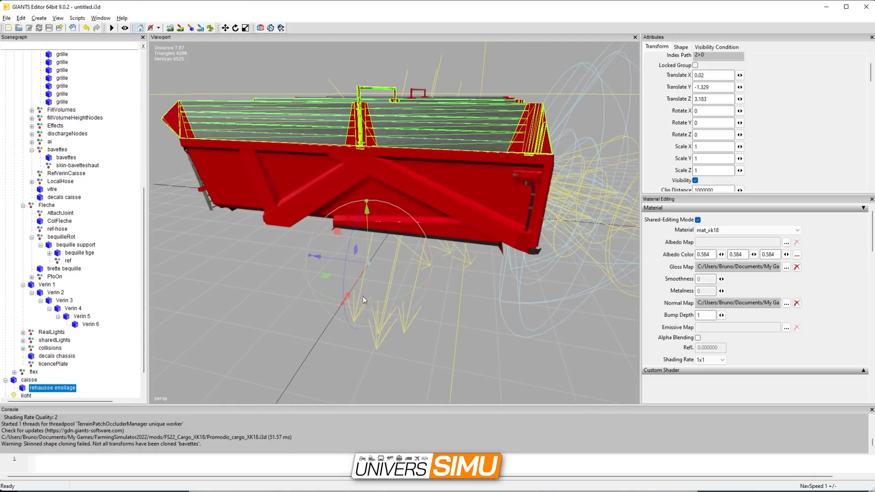
pyautogui.keyDown('alt'); pyautogui.moveTo(360, 297); pyautogui.dragTo(345, 297); pyautogui.keyUp('alt')
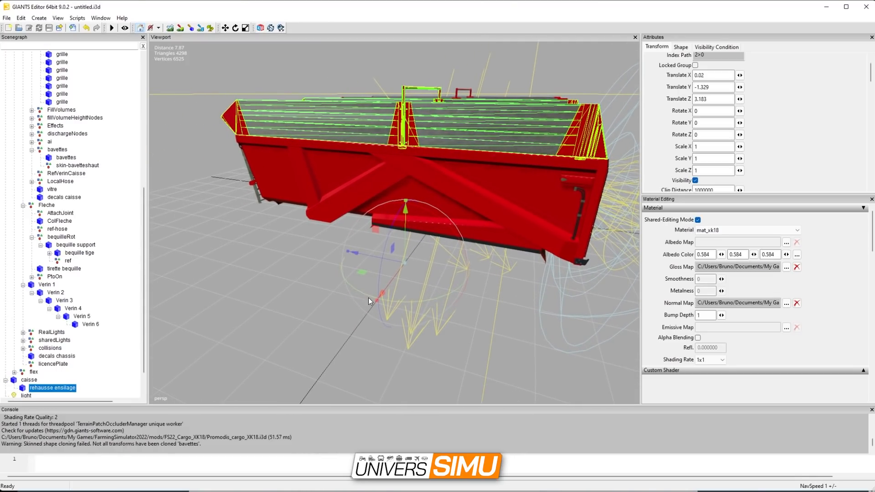
pyautogui.scroll(-3, 428, 183)
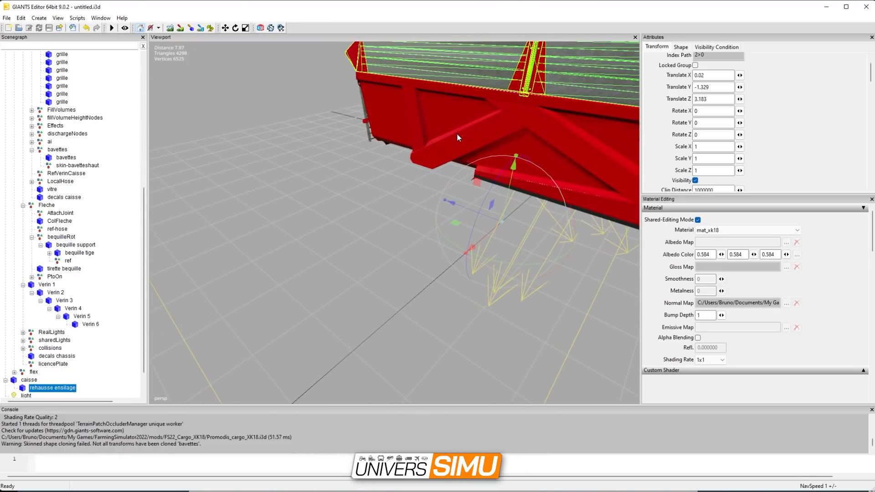
pyautogui.click(457, 134)
pyautogui.moveTo(458, 133); pyautogui.dragTo(329, 182, button='right')
pyautogui.moveTo(633, 277); pyautogui.dragTo(339, 217, button='right')
pyautogui.scroll(3, 464, 254)
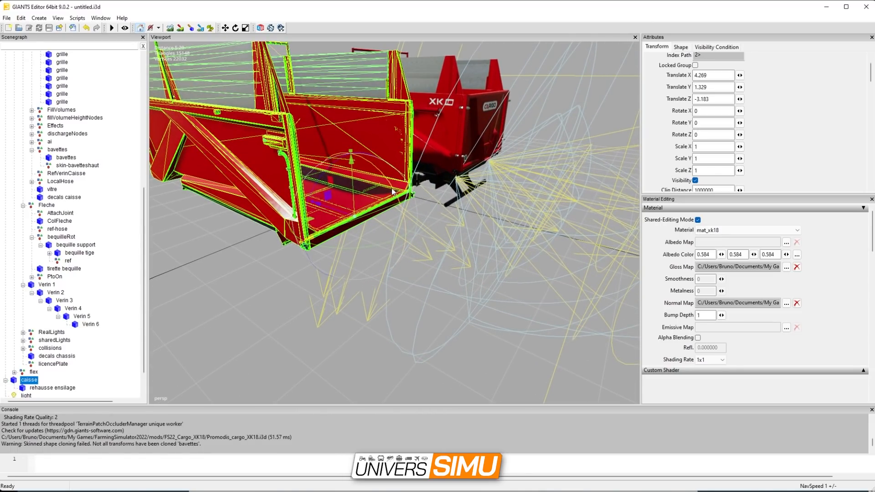
pyautogui.moveTo(319, 212); pyautogui.dragTo(341, 196, button='right')
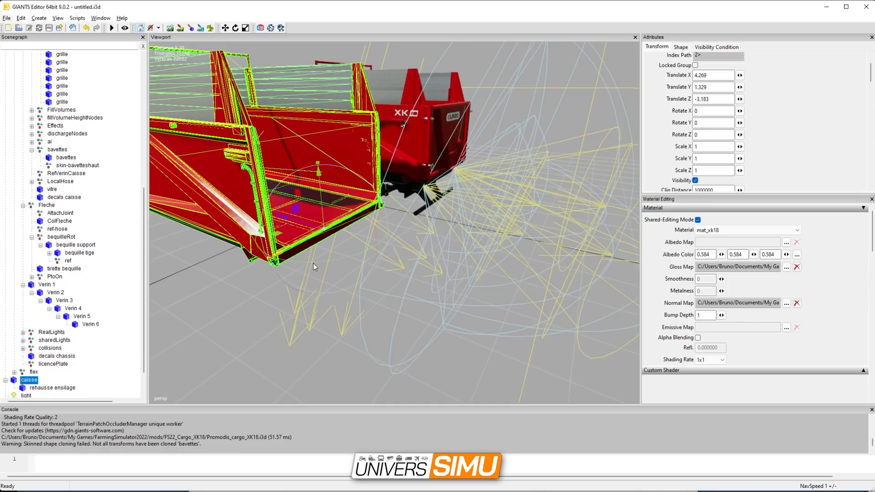
# Step: Hide the lights in the viewport, make them non-selectable, and clear the selection
pyautogui.rightClick(214, 338)
pyautogui.moveTo(274, 401)
pyautogui.click(319, 400)
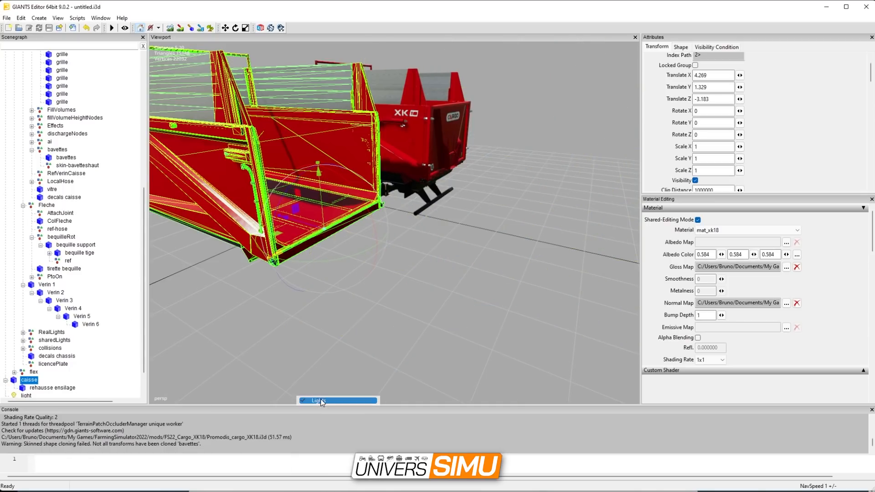
pyautogui.rightClick(388, 320)
pyautogui.moveTo(431, 393)
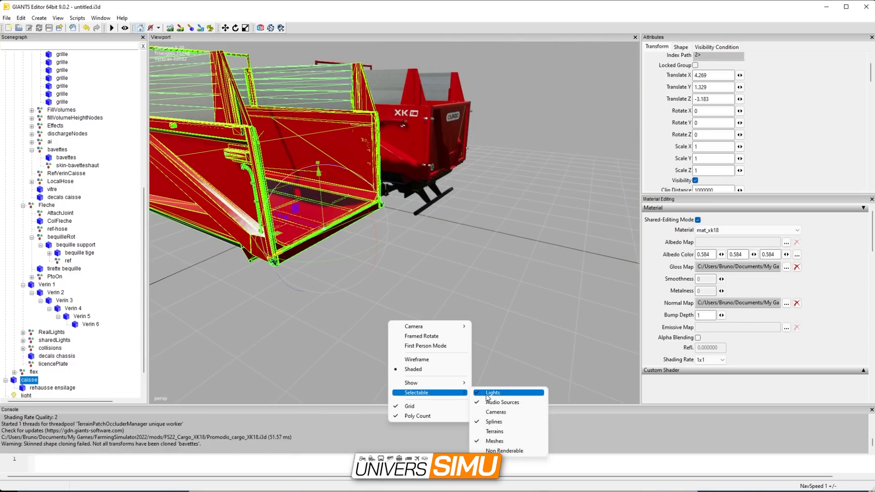
pyautogui.click(489, 394)
pyautogui.click(393, 300)
# Step: Rotate the copied caisse to about -18.4 on X, together with its nested rehausse ensilage
pyautogui.keyDown('alt'); pyautogui.moveTo(395, 297); pyautogui.dragTo(361, 275); pyautogui.keyUp('alt')
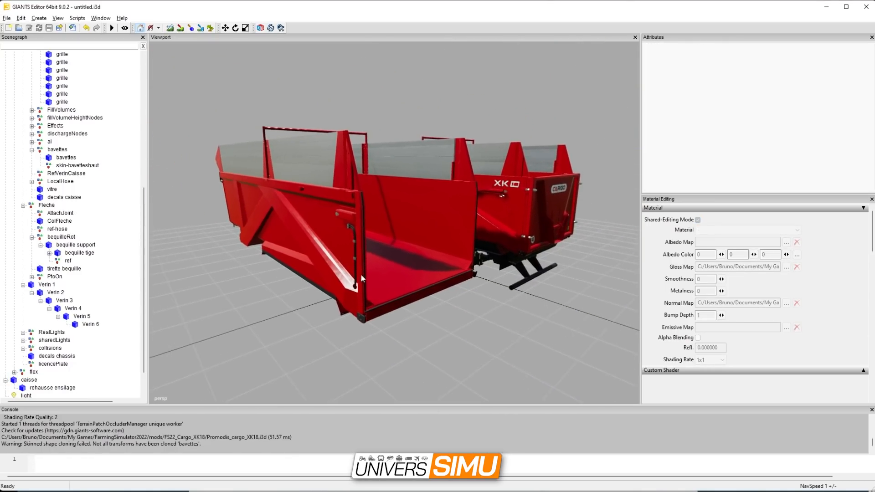
pyautogui.scroll(3, 396, 234)
pyautogui.keyDown('alt'); pyautogui.moveTo(470, 320); pyautogui.dragTo(466, 247, button='middle'); pyautogui.keyUp('alt')
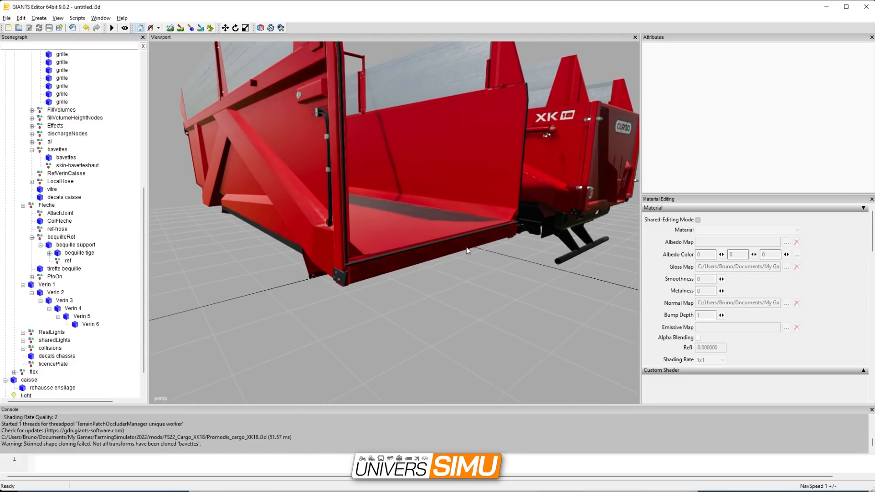
pyautogui.click(405, 249)
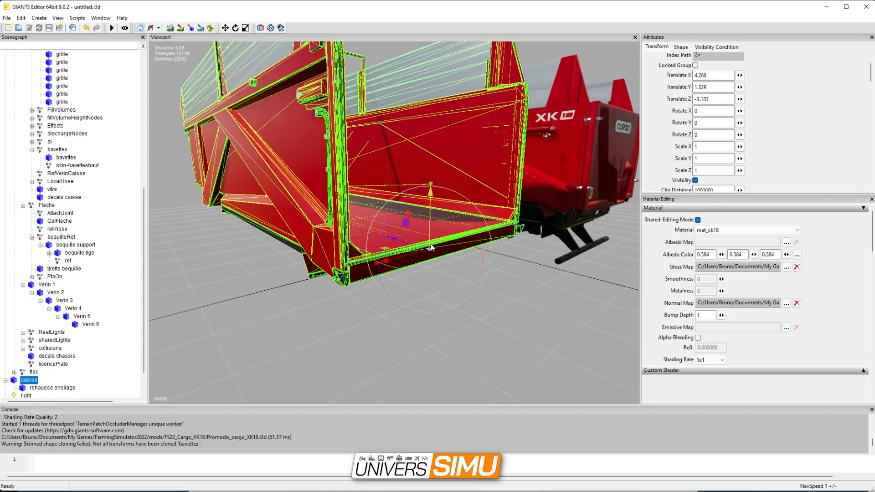
pyautogui.moveTo(418, 246)
pyautogui.keyDown('alt'); pyautogui.mouseDown()
pyautogui.moveTo(428, 250)
pyautogui.moveTo(416, 245)
pyautogui.mouseUp(); pyautogui.keyUp('alt')
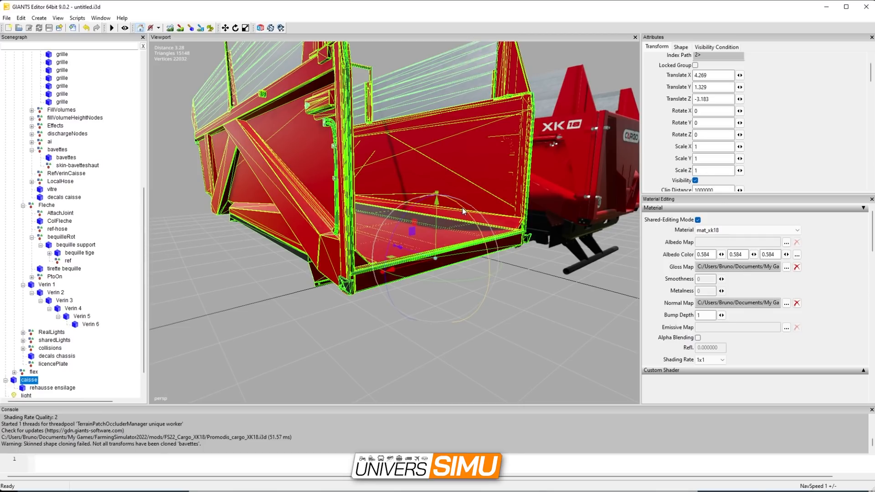
pyautogui.moveTo(462, 206); pyautogui.dragTo(461, 236)
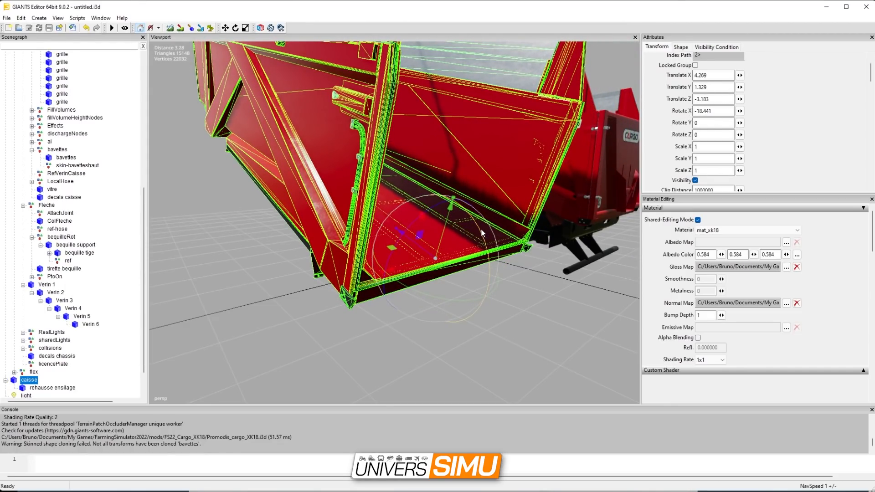
# Step: Try rotating the copied caisse to about 2.4 on X, and undo that rotation
pyautogui.moveTo(505, 217); pyautogui.dragTo(464, 194)
pyautogui.hotkey('ctrl', 'z')
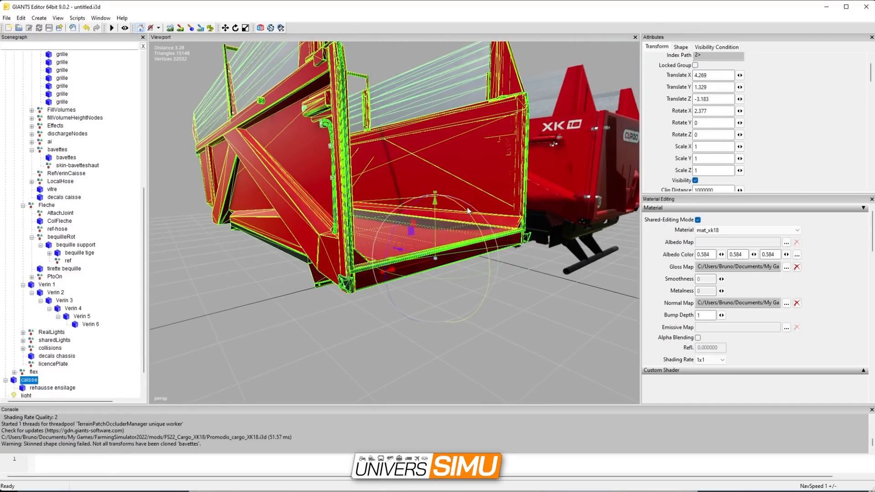
pyautogui.hotkey('ctrl', 'z')
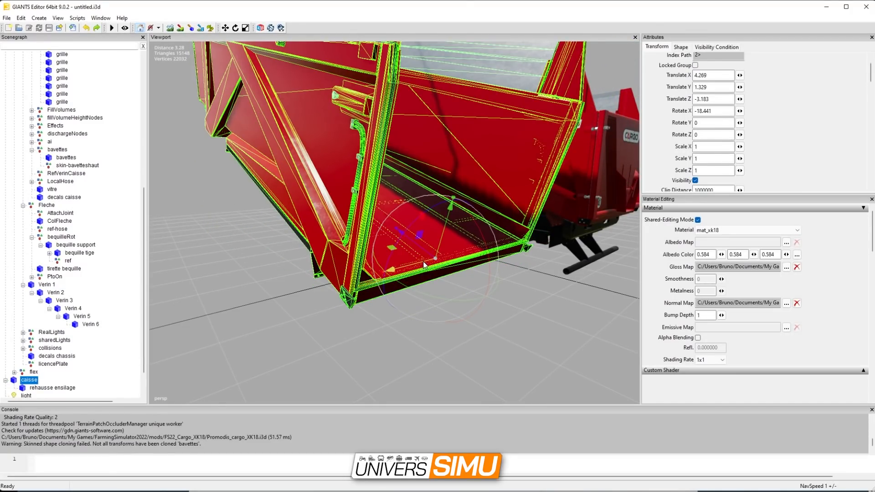
# Step: Move the tilted caisse copy to about X 5.755, Y 1.401, Z -2.967, undoing the extra move tried beyond that position
pyautogui.keyDown('alt'); pyautogui.moveTo(424, 261); pyautogui.dragTo(414, 264); pyautogui.keyUp('alt')
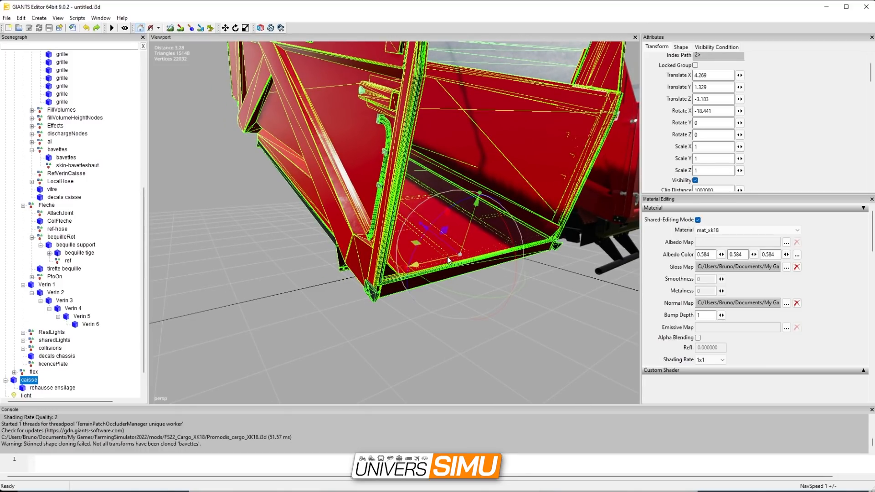
pyautogui.moveTo(449, 259); pyautogui.dragTo(262, 278)
pyautogui.moveTo(312, 267); pyautogui.dragTo(447, 236)
pyautogui.scroll(1, 294, 275)
pyautogui.scroll(2, 406, 238)
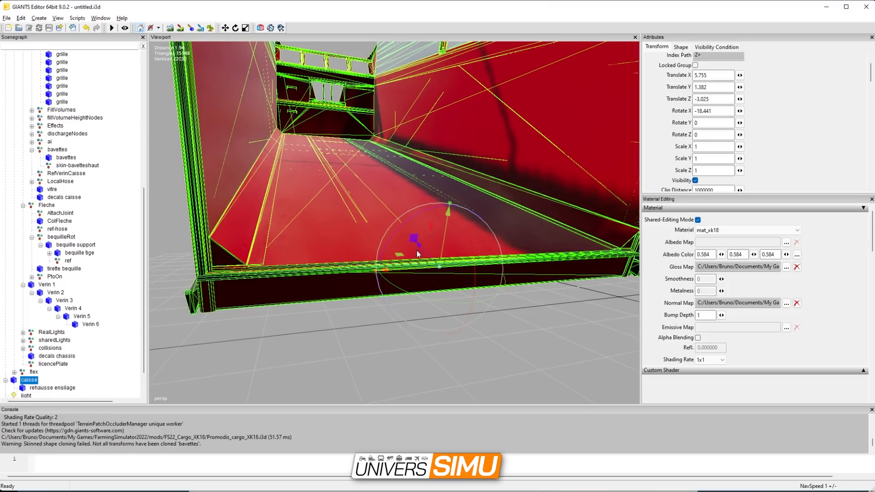
pyautogui.moveTo(416, 250)
pyautogui.keyDown('alt'); pyautogui.mouseDown(button='right')
pyautogui.moveTo(409, 190)
pyautogui.moveTo(405, 257)
pyautogui.mouseUp(button='right'); pyautogui.keyUp('alt')
pyautogui.keyDown('alt'); pyautogui.moveTo(405, 258); pyautogui.dragTo(423, 247); pyautogui.keyUp('alt')
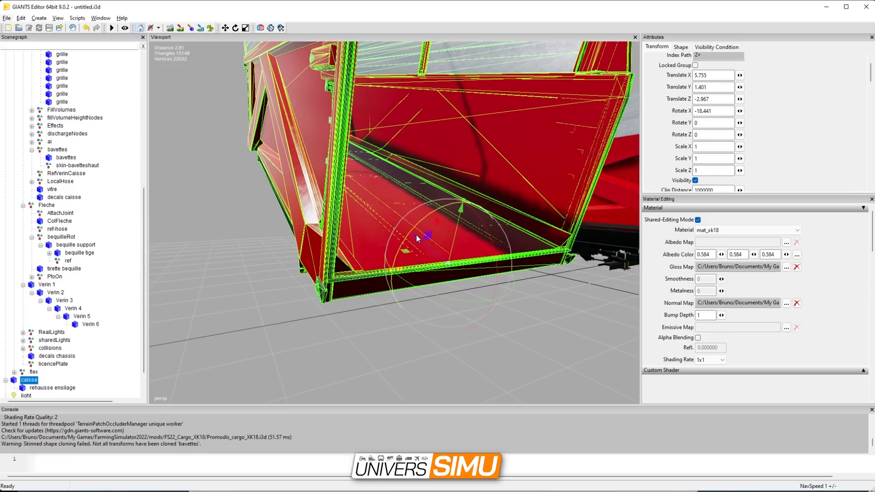
pyautogui.scroll(1, 415, 238)
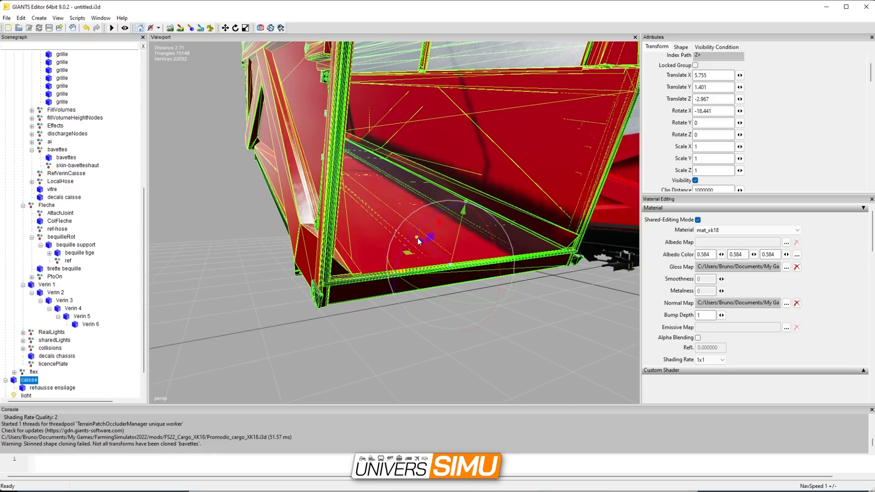
pyautogui.moveTo(417, 238); pyautogui.dragTo(454, 279)
pyautogui.hotkey('ctrl', 'z')
# Step: Try scaling the copied caisse along Z to about 0.114 and 0.523, and undo both scale changes
pyautogui.keyDown('alt'); pyautogui.moveTo(443, 254); pyautogui.dragTo(461, 316, button='right'); pyautogui.keyUp('alt')
pyautogui.keyDown('alt'); pyautogui.moveTo(413, 182); pyautogui.dragTo(412, 231, button='middle'); pyautogui.keyUp('alt')
pyautogui.keyDown('alt'); pyautogui.moveTo(413, 232); pyautogui.dragTo(474, 272); pyautogui.keyUp('alt')
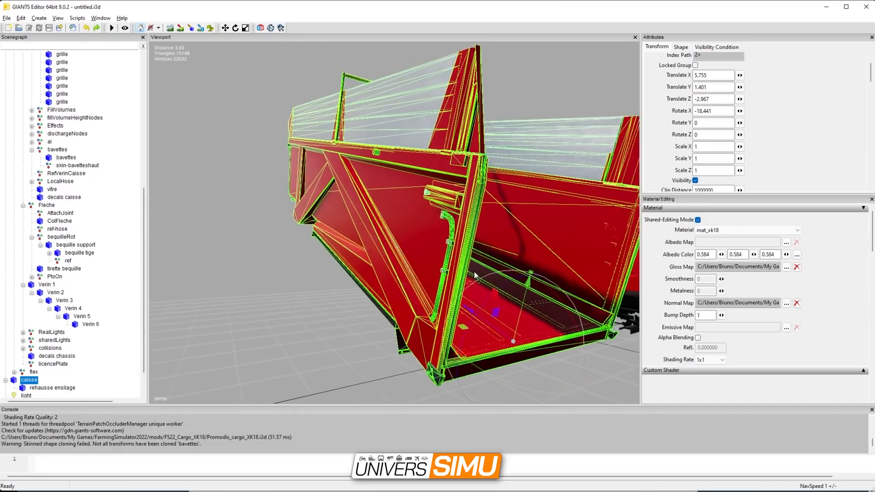
pyautogui.keyDown('alt'); pyautogui.moveTo(473, 272); pyautogui.dragTo(472, 303, button='middle'); pyautogui.keyUp('alt')
pyautogui.keyDown('alt'); pyautogui.moveTo(471, 306); pyautogui.dragTo(471, 275); pyautogui.keyUp('alt')
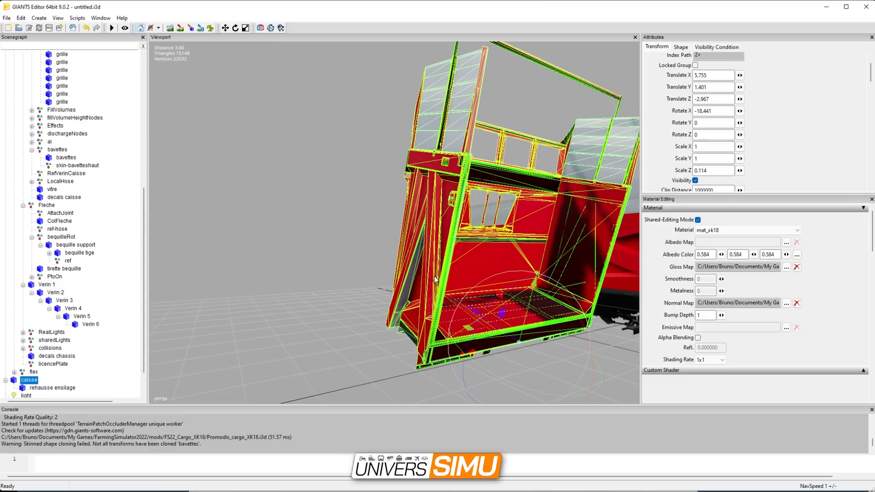
pyautogui.scroll(-2, 145, 358)
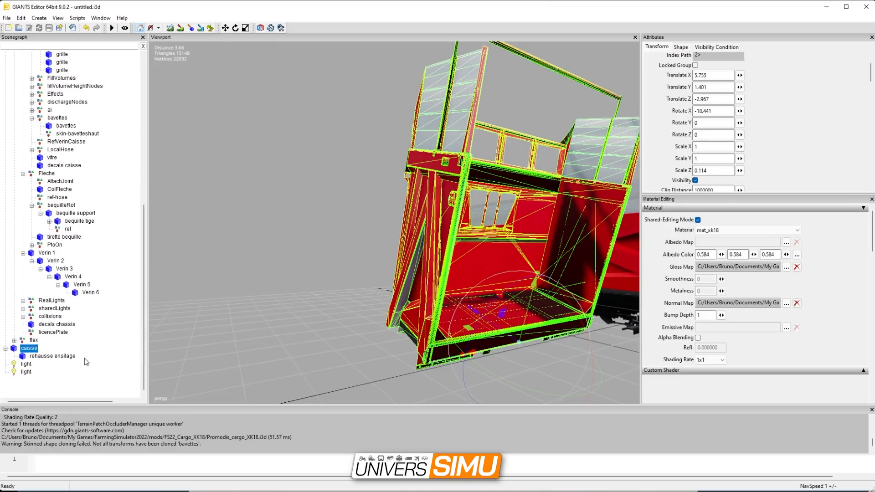
pyautogui.moveTo(471, 312); pyautogui.dragTo(437, 291)
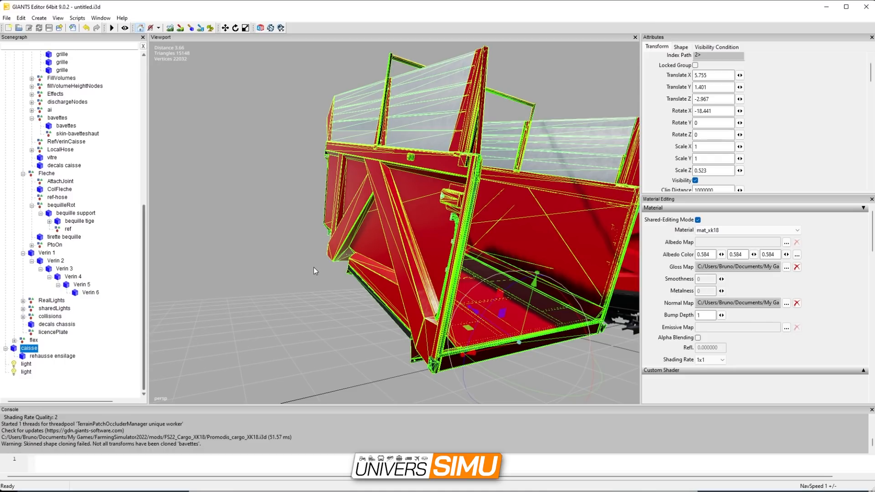
pyautogui.hotkey('ctrl', 'z')
pyautogui.hotkey('ctrl', 'z')
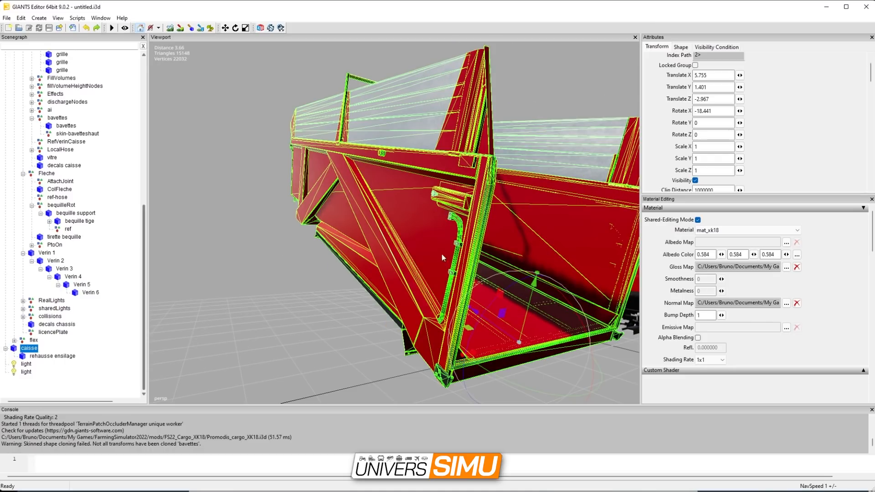
# Step: Move the copied rehausse ensilage out of its caisse parent to the root level of the scenegraph
pyautogui.click(406, 121)
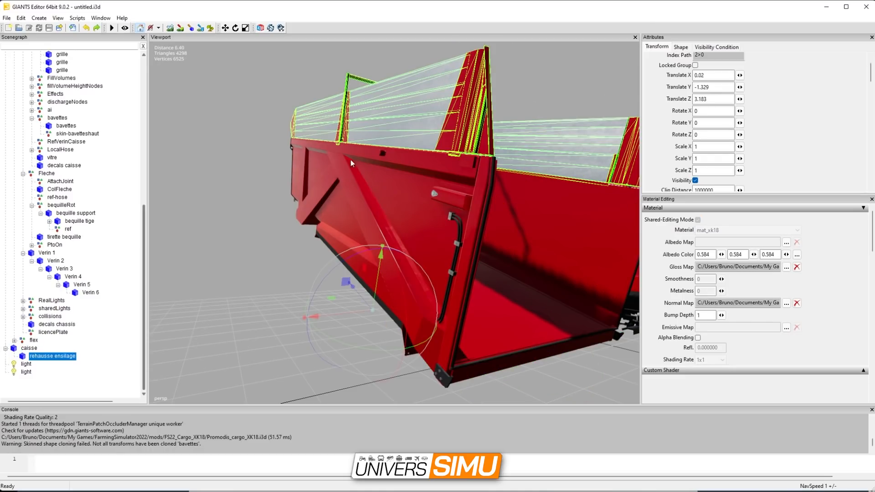
pyautogui.moveTo(75, 354); pyautogui.dragTo(85, 381)
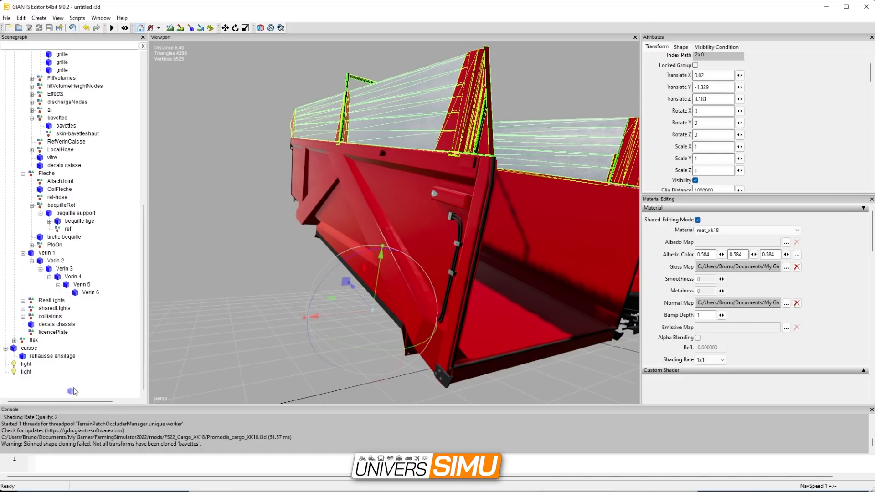
pyautogui.click(72, 393)
# Step: Stretch the root-level caisse copy to about 2.503 along Z, and select the separated rehausse ensilage
pyautogui.click(29, 349)
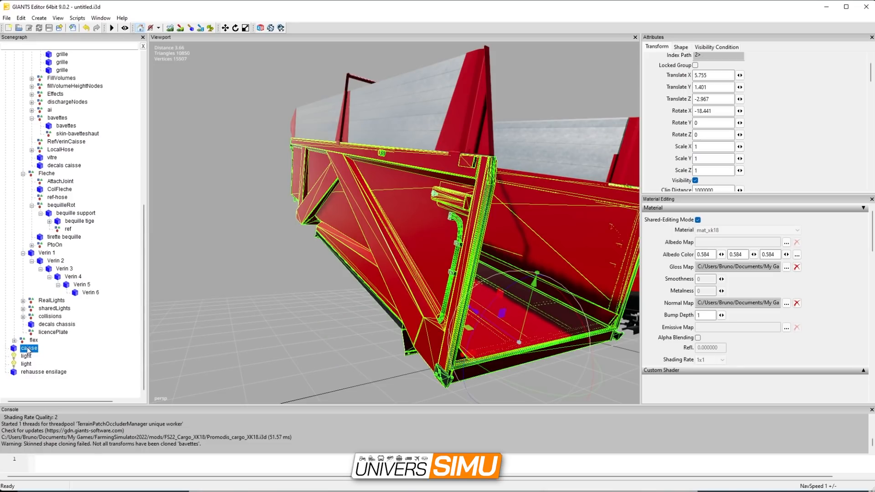
pyautogui.moveTo(469, 308); pyautogui.dragTo(201, 292)
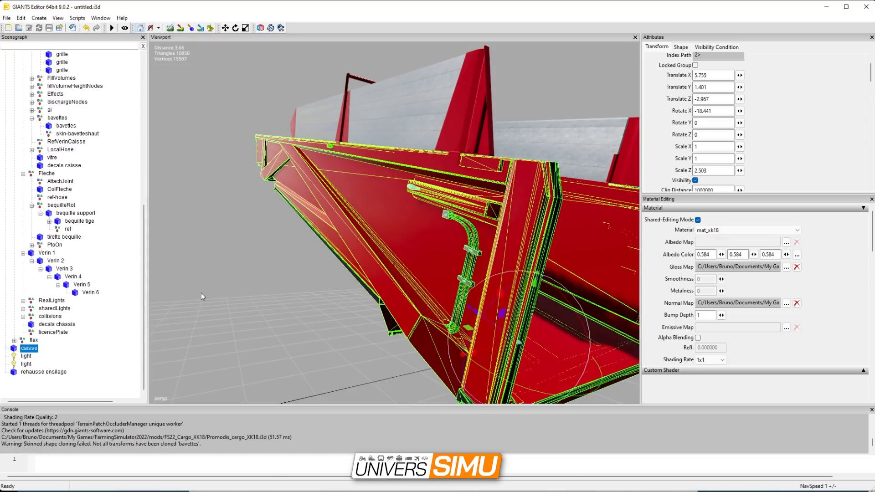
pyautogui.click(41, 373)
pyautogui.scroll(-3, 288, 302)
pyautogui.keyDown('alt'); pyautogui.moveTo(288, 302); pyautogui.dragTo(421, 318); pyautogui.keyUp('alt')
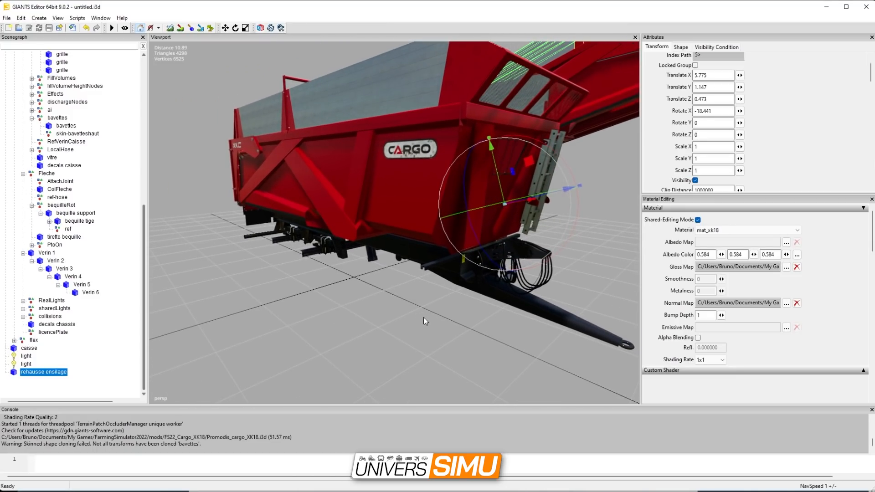
pyautogui.keyDown('alt'); pyautogui.moveTo(568, 210); pyautogui.dragTo(501, 260); pyautogui.keyUp('alt')
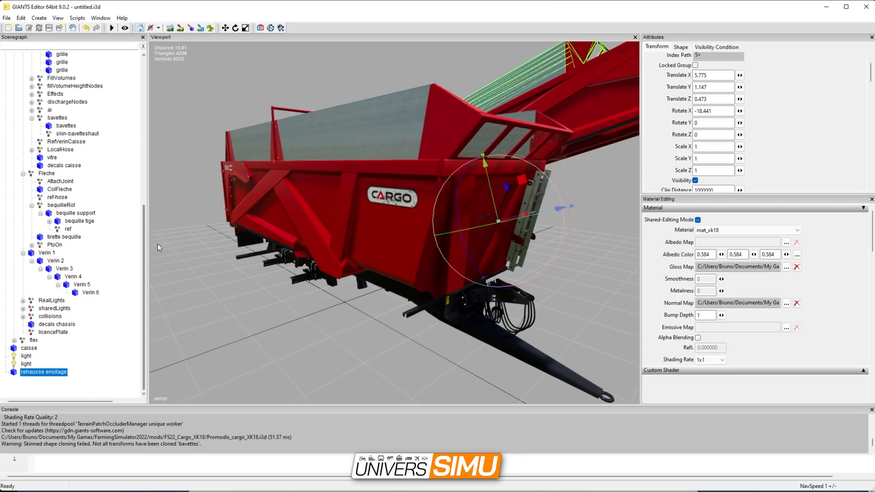
# Step: Select the caisse of the original Promodis_Cargo_XK18 trailer, viewed from its front ladder side
pyautogui.moveTo(144, 248); pyautogui.dragTo(127, 86)
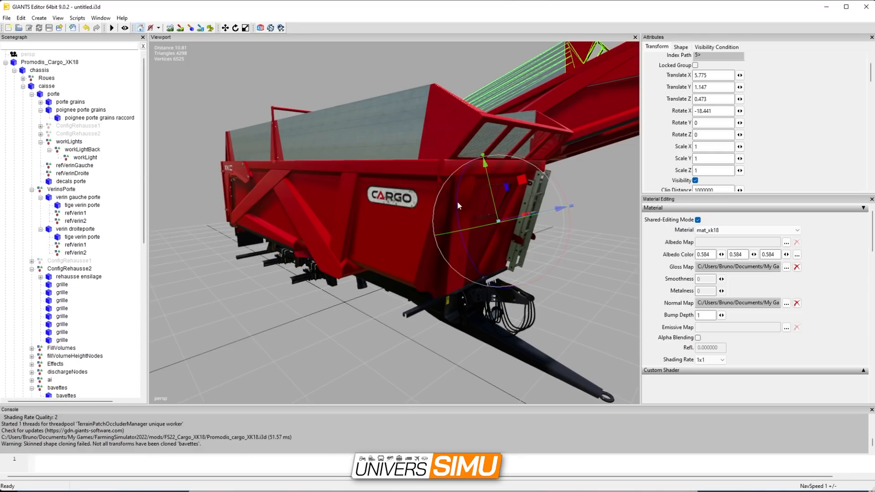
pyautogui.keyDown('alt'); pyautogui.moveTo(497, 291); pyautogui.dragTo(500, 206, button='right'); pyautogui.keyUp('alt')
pyautogui.keyDown('alt'); pyautogui.moveTo(499, 207); pyautogui.dragTo(423, 148, button='middle'); pyautogui.keyUp('alt')
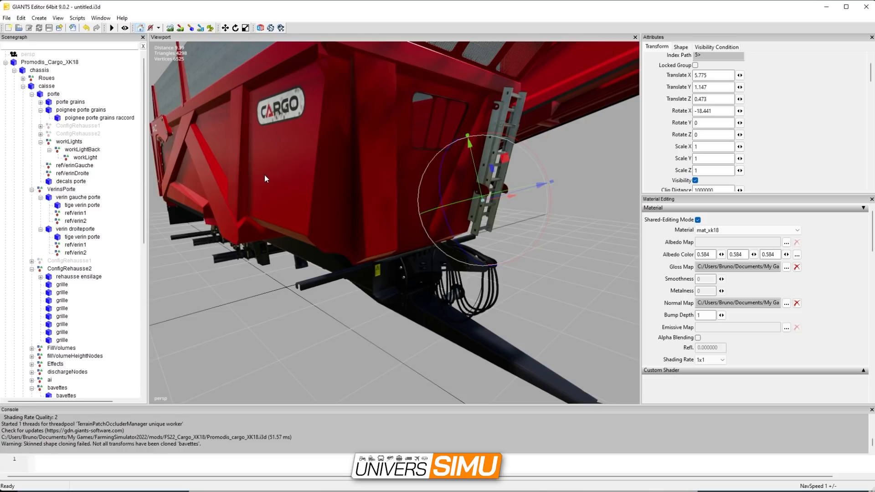
pyautogui.click(296, 161)
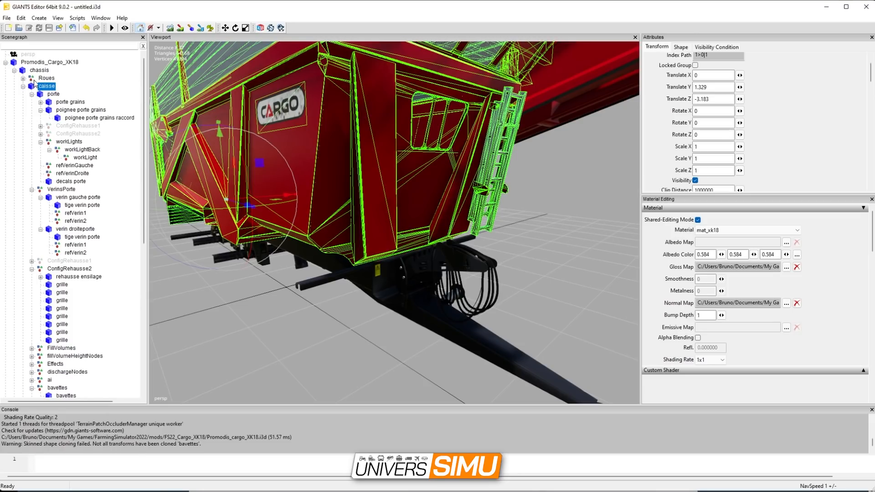
# Step: Expand the Roues group under chassis and inspect its four wheel transform groups around the axles, leaving nothing selected
pyautogui.click(43, 78)
pyautogui.click(23, 79)
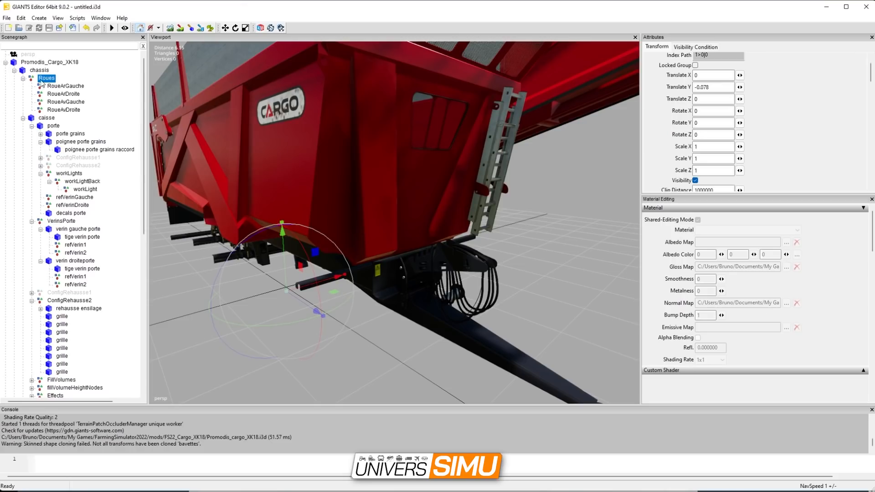
pyautogui.click(56, 87)
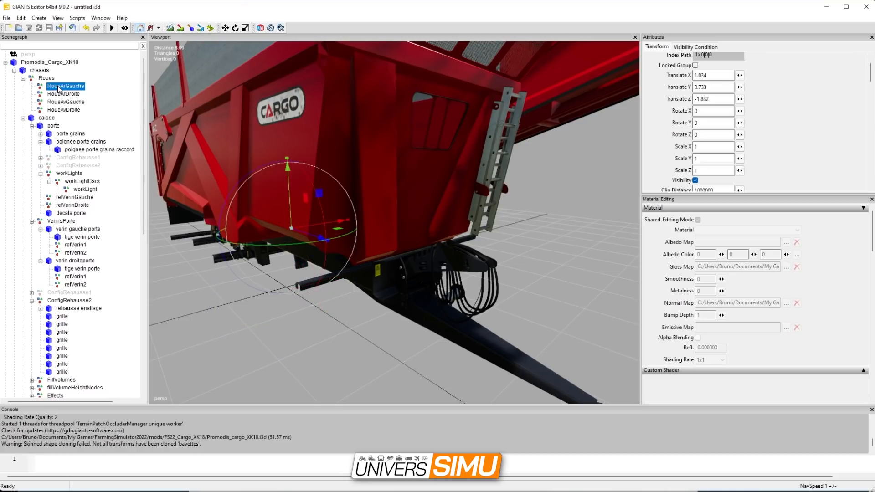
pyautogui.click(66, 95)
pyautogui.click(67, 103)
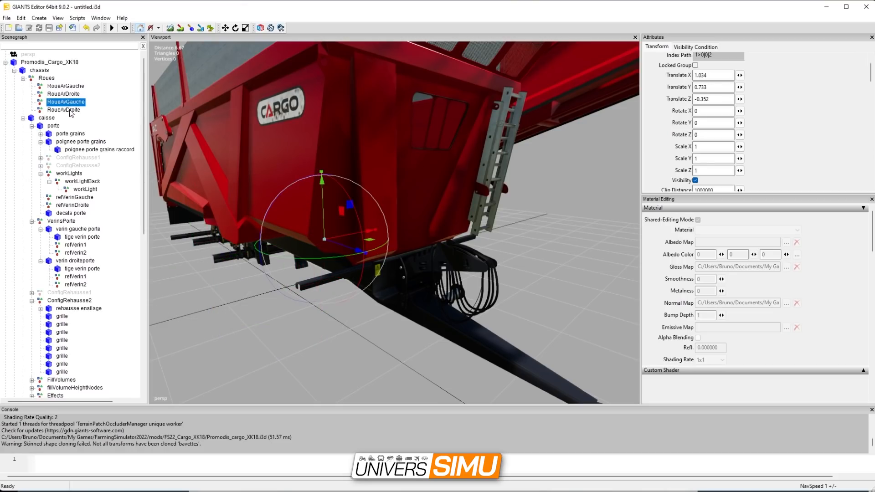
pyautogui.click(66, 110)
pyautogui.moveTo(270, 229); pyautogui.dragTo(315, 242, button='middle')
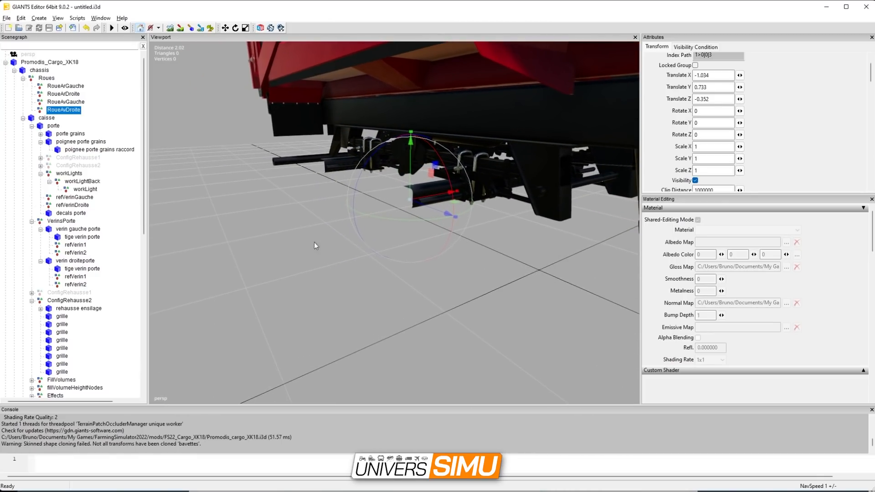
pyautogui.click(259, 211)
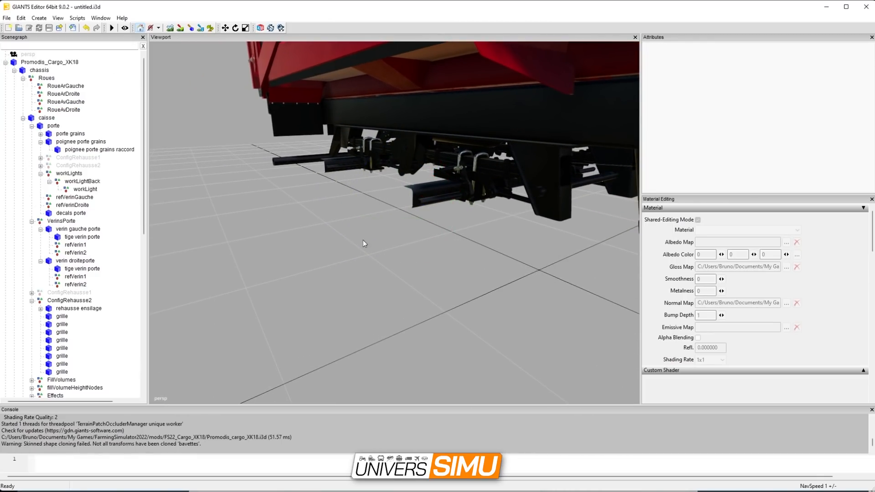
# Step: Create a new transform group at the root of the scenegraph and inspect its position under the trailer
pyautogui.click(37, 19)
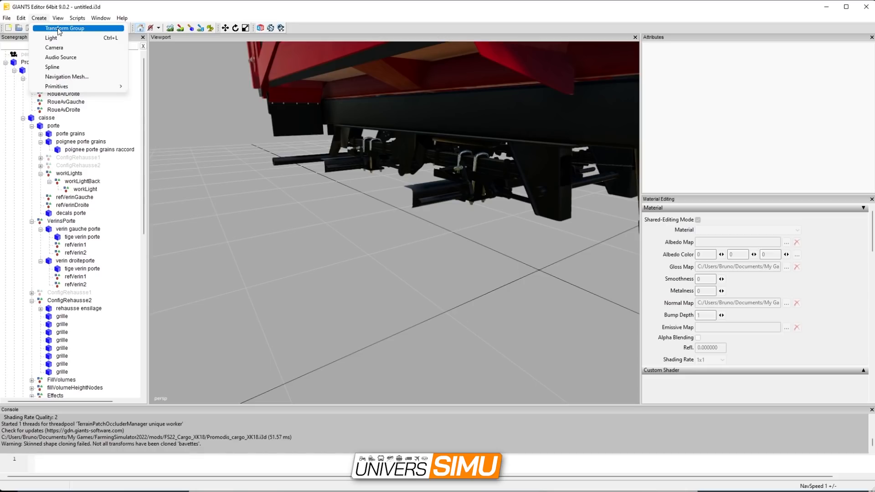
pyautogui.click(58, 29)
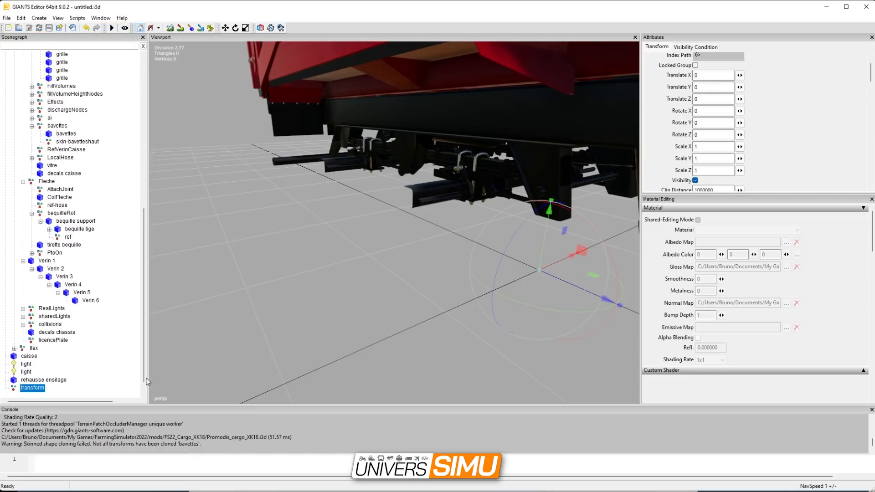
pyautogui.moveTo(146, 378); pyautogui.dragTo(148, 386)
pyautogui.scroll(-3, 500, 252)
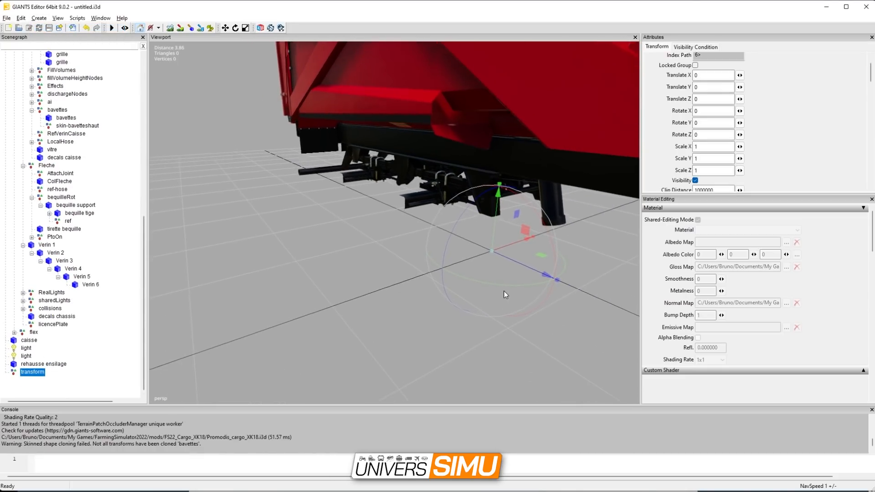
pyautogui.moveTo(504, 291); pyautogui.dragTo(483, 253, button='middle')
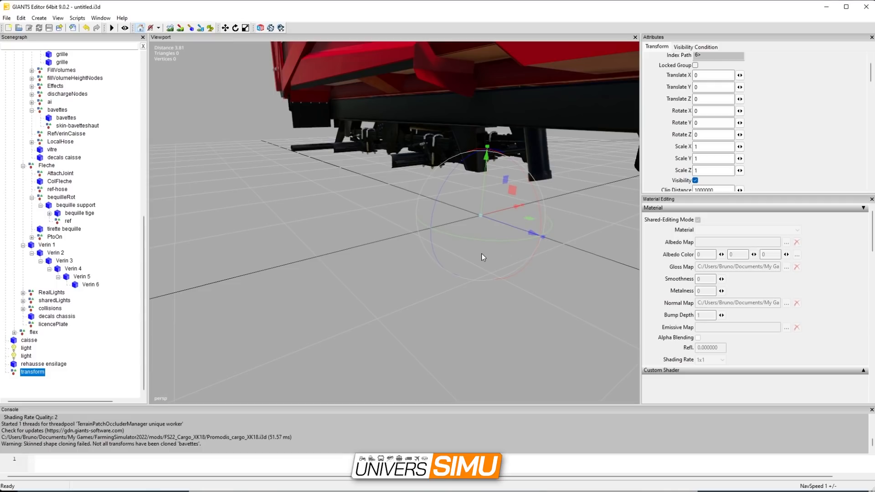
pyautogui.moveTo(481, 258); pyautogui.dragTo(244, 223, button='middle')
pyautogui.scroll(13, 147, 200)
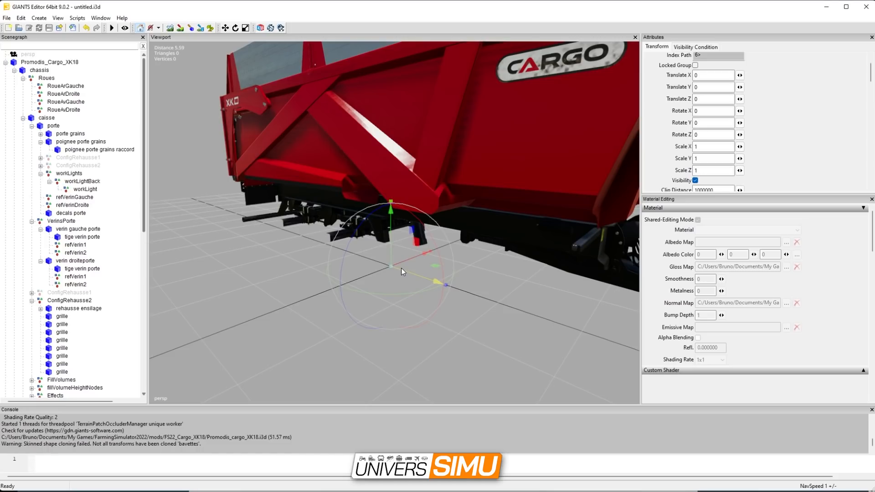
# Step: Focus the view on the RoueArGauche wheel group and examine its index path in its attributes
pyautogui.click(66, 86)
pyautogui.press('f')
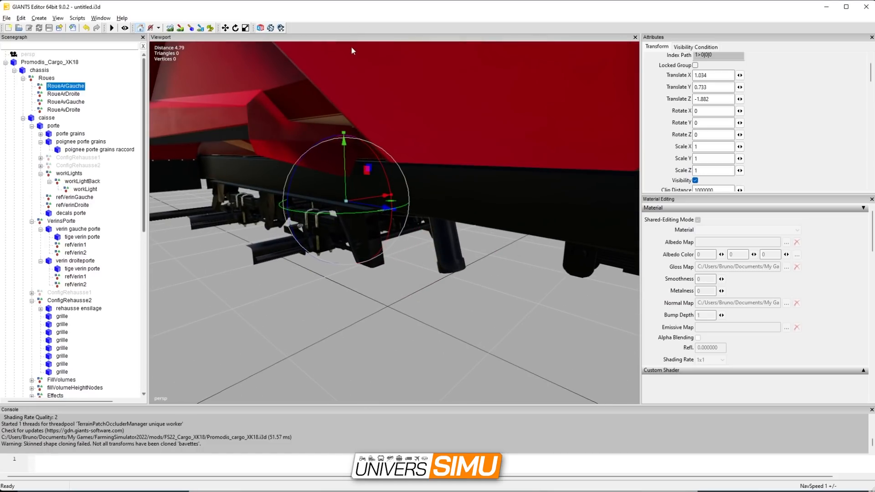
pyautogui.scroll(5, 350, 60)
pyautogui.keyDown('alt'); pyautogui.moveTo(342, 79); pyautogui.dragTo(491, 292); pyautogui.keyUp('alt')
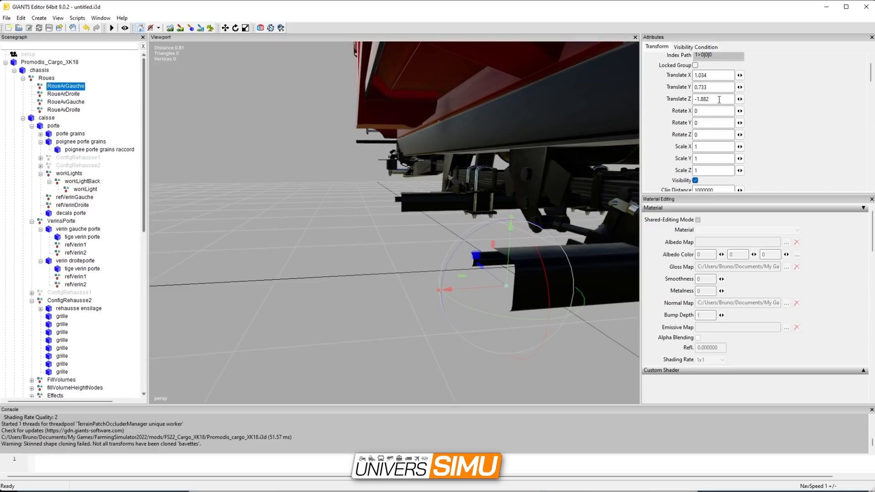
pyautogui.scroll(2, 850, 117)
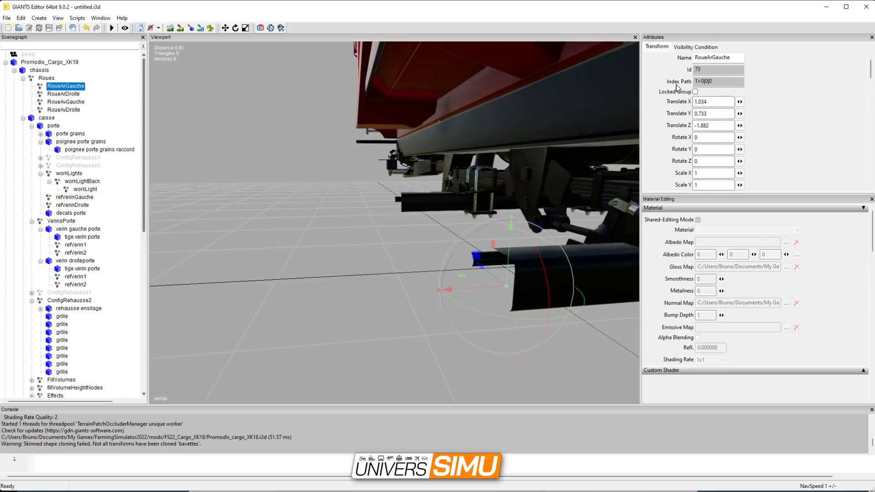
pyautogui.moveTo(714, 80); pyautogui.dragTo(697, 80)
pyautogui.click(56, 86)
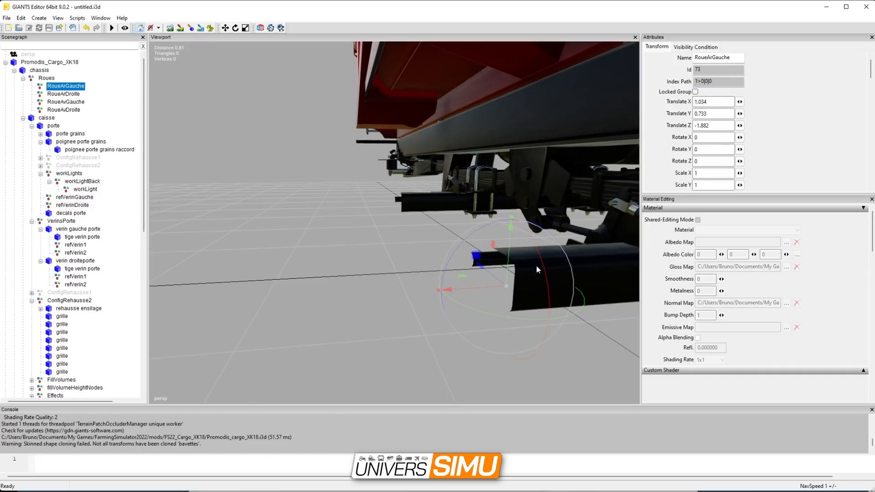
pyautogui.moveTo(714, 82); pyautogui.dragTo(688, 82)
# Step: Switch to the FS22_Cargo_XK18 folder, open cargoXK18.xml in Notepad++, and examine the first default wheel's filename and repr index
pyautogui.hotkey('alt', 'Tab')
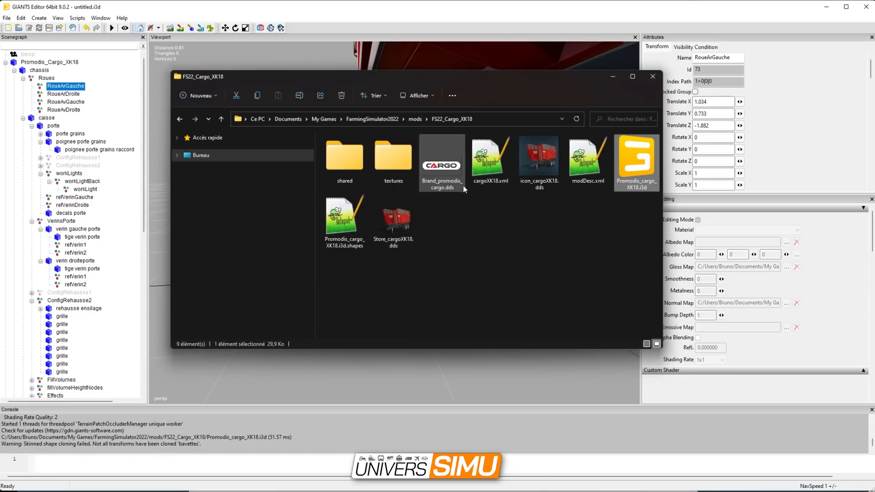
pyautogui.doubleClick(491, 162)
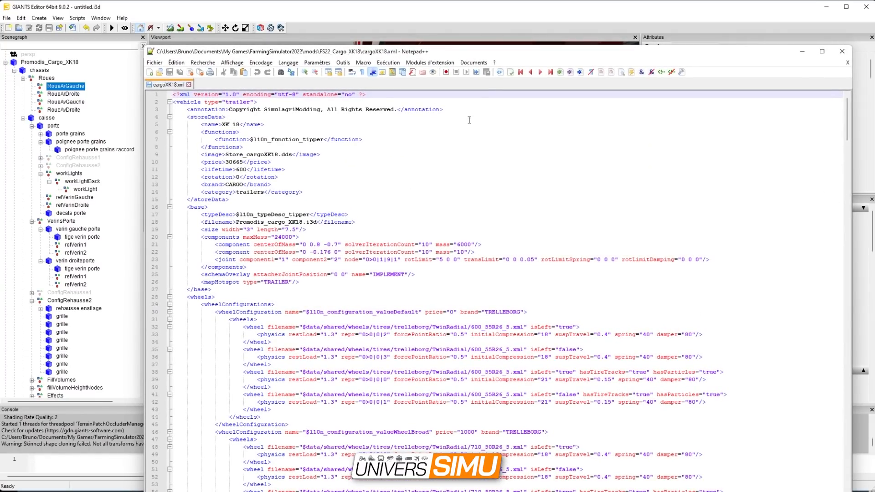
pyautogui.moveTo(504, 52); pyautogui.dragTo(706, 27)
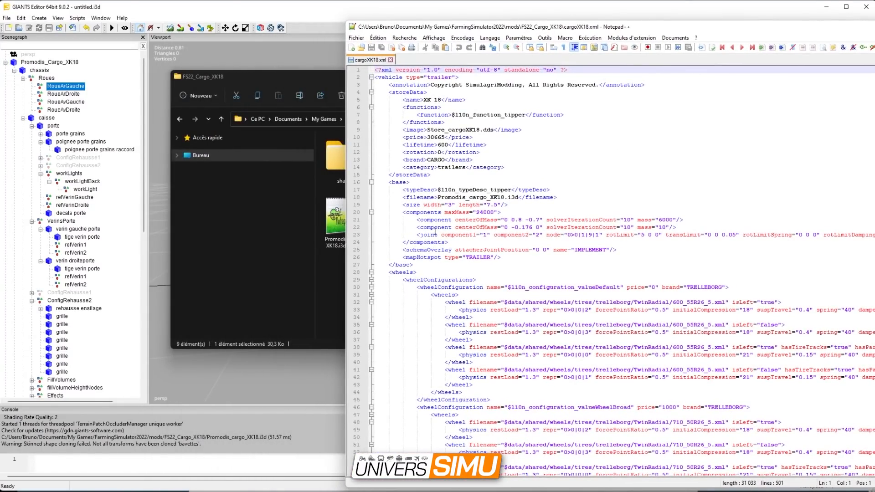
pyautogui.moveTo(505, 302); pyautogui.dragTo(618, 304)
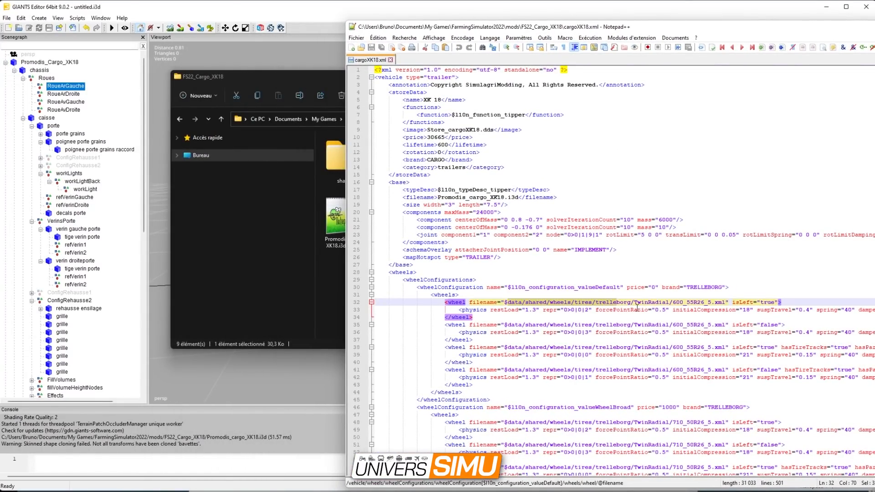
pyautogui.moveTo(565, 312); pyautogui.dragTo(580, 312)
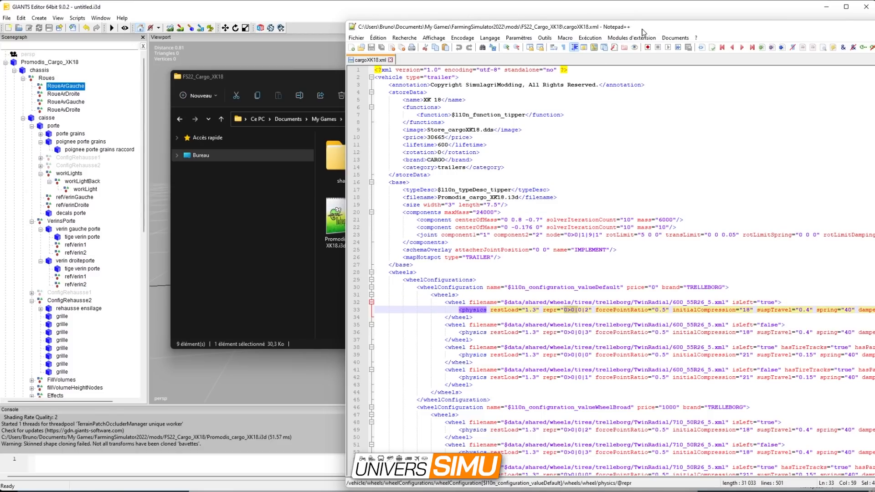
pyautogui.moveTo(642, 29); pyautogui.dragTo(592, 121)
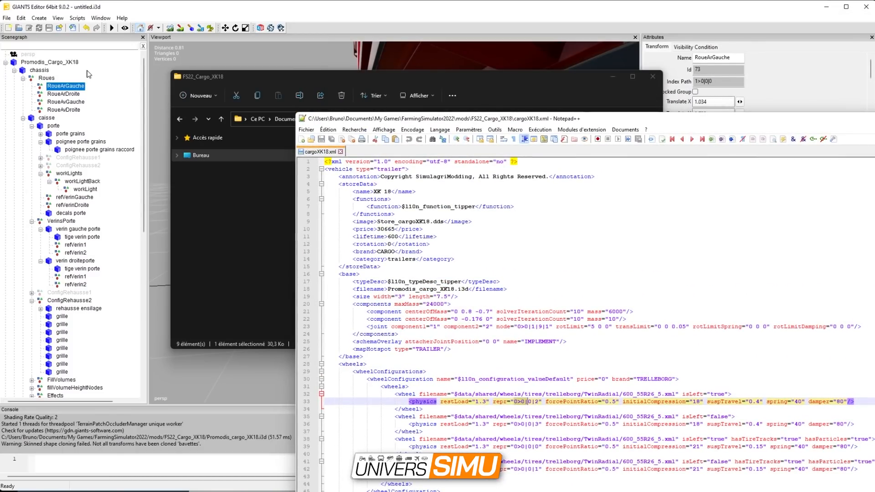
# Step: Return to GIANTS Editor and move the persp camera down below Promodis_Cargo_XK18 in the scenegraph
pyautogui.click(27, 54)
pyautogui.rightClick(26, 52)
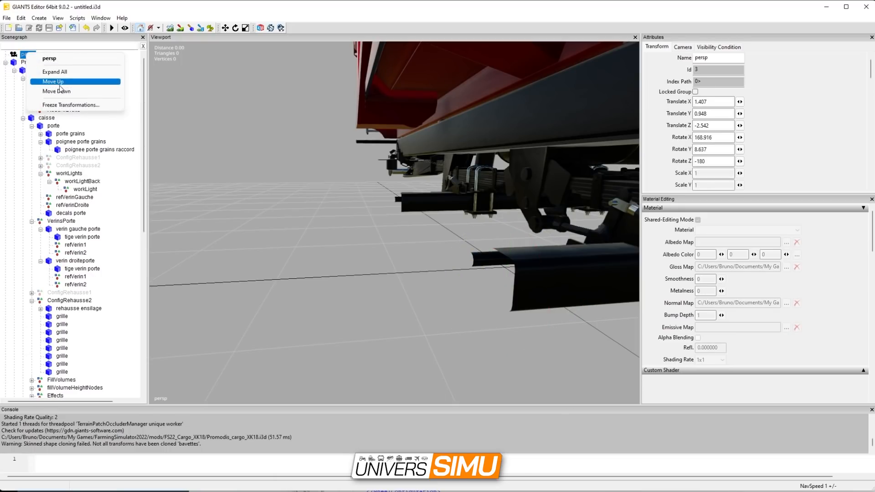
pyautogui.click(58, 91)
# Step: Compare RoueArGauche's index path with the repr value of the third default wheel in cargoXK18.xml, and return to GIANTS Editor
pyautogui.click(47, 70)
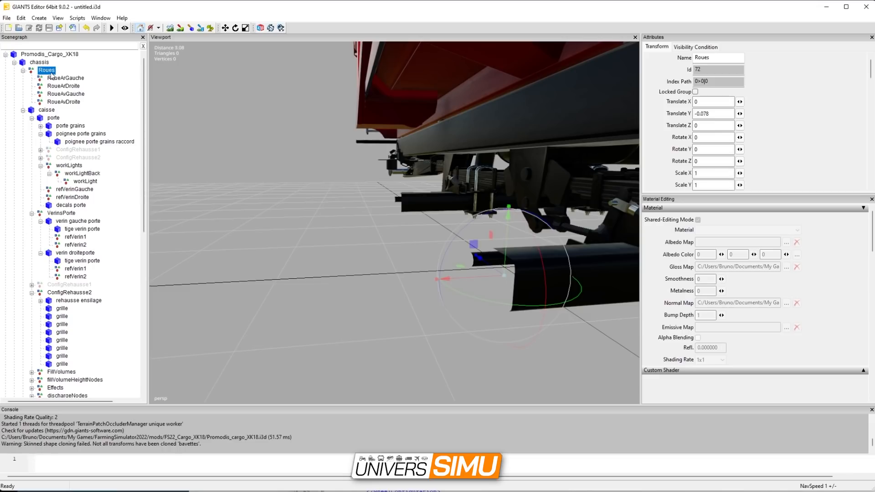
pyautogui.click(65, 79)
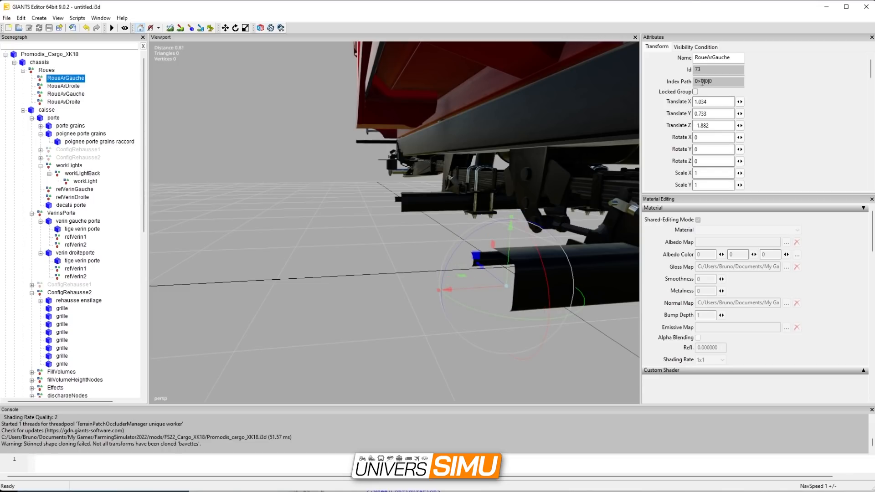
pyautogui.moveTo(695, 83); pyautogui.dragTo(713, 85)
pyautogui.hotkey('alt', 'Tab')
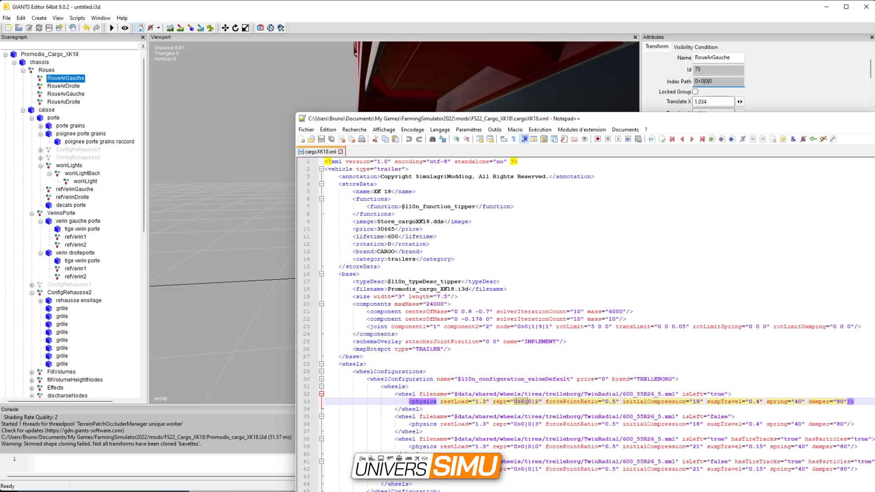
pyautogui.click(514, 446)
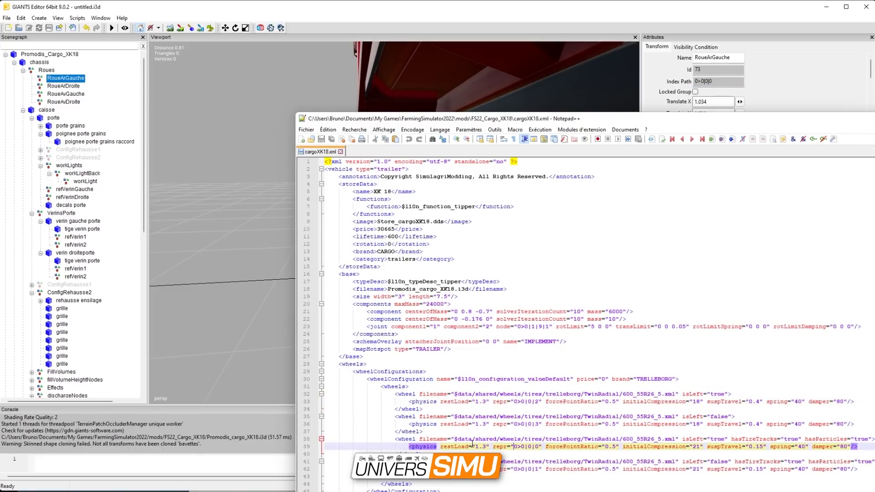
pyautogui.moveTo(514, 446); pyautogui.dragTo(532, 447)
pyautogui.moveTo(782, 119); pyautogui.dragTo(703, 69)
pyautogui.click(874, 68)
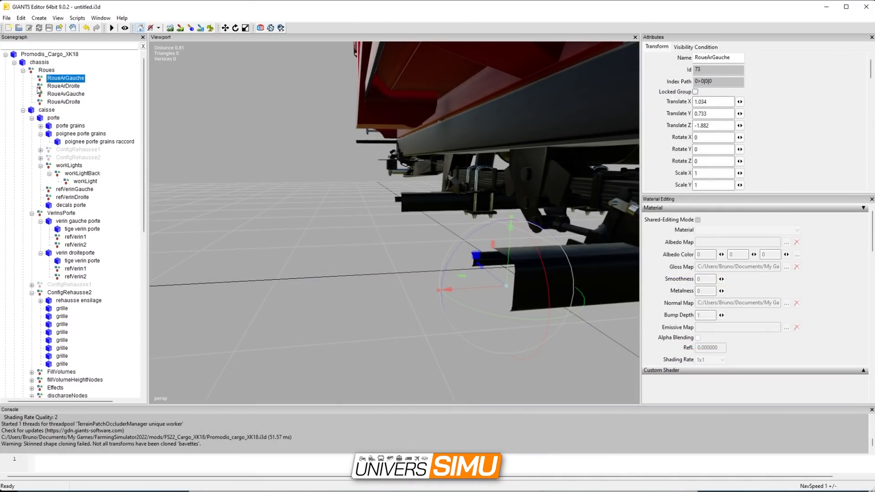
# Step: Check the index paths of the other wheel groups one by one, ending on their parent Roues
pyautogui.click(68, 86)
pyautogui.click(69, 102)
pyautogui.click(72, 94)
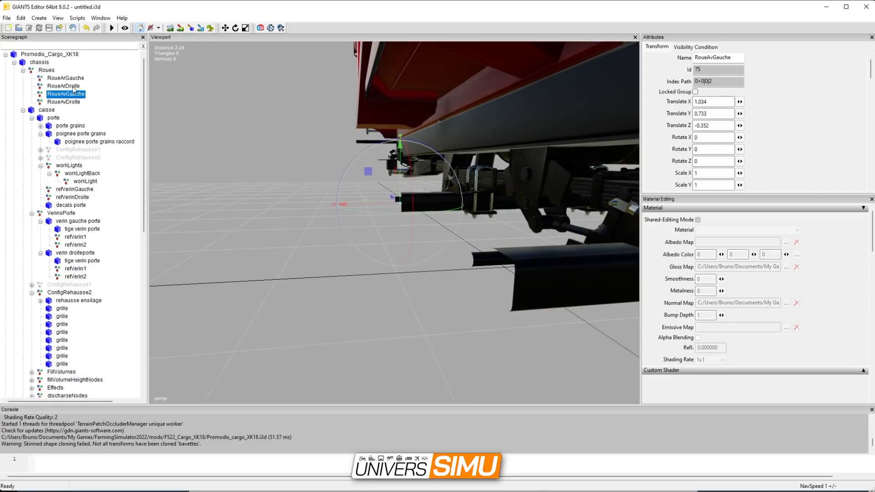
pyautogui.click(71, 87)
pyautogui.click(70, 80)
pyautogui.click(47, 71)
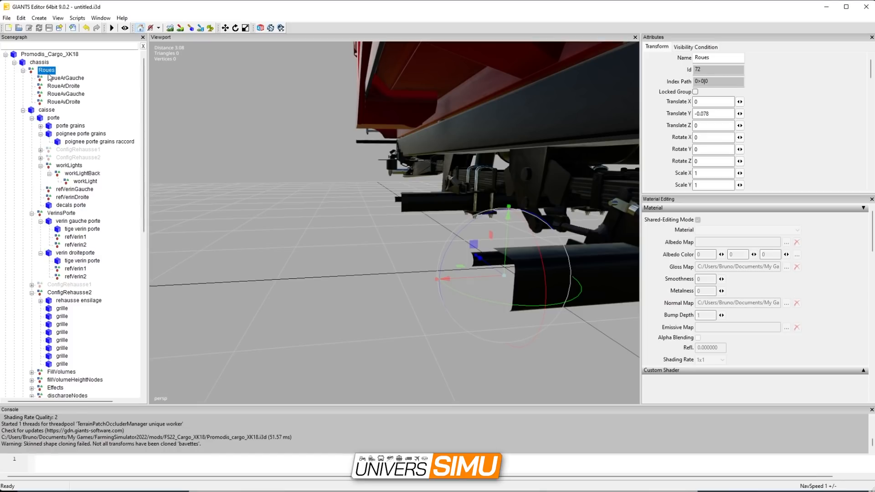
# Step: Collapse the Roues, caisse, Fleche and Verin 1 branches under chassis, and clear the selection
pyautogui.click(23, 70)
pyautogui.click(23, 78)
pyautogui.click(23, 86)
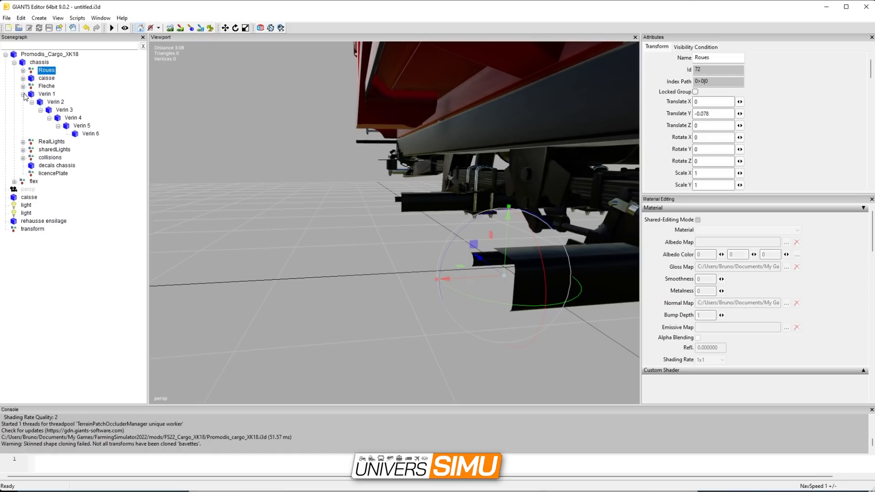
pyautogui.click(23, 94)
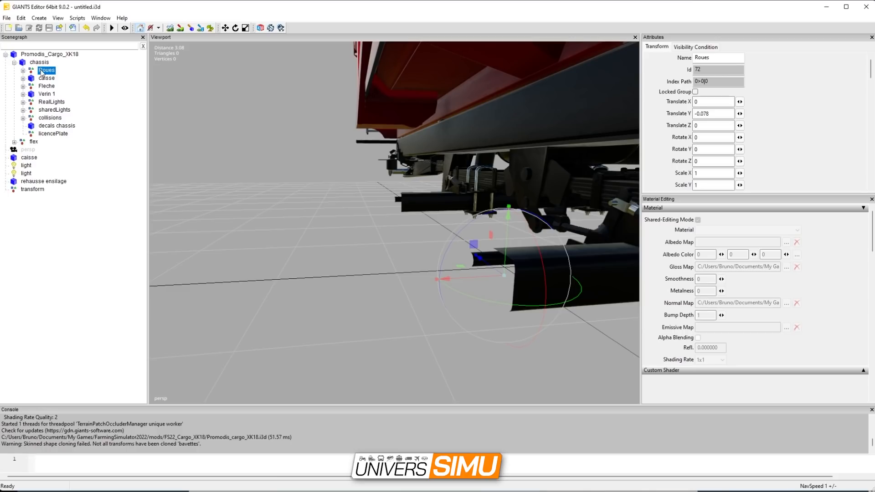
pyautogui.click(333, 218)
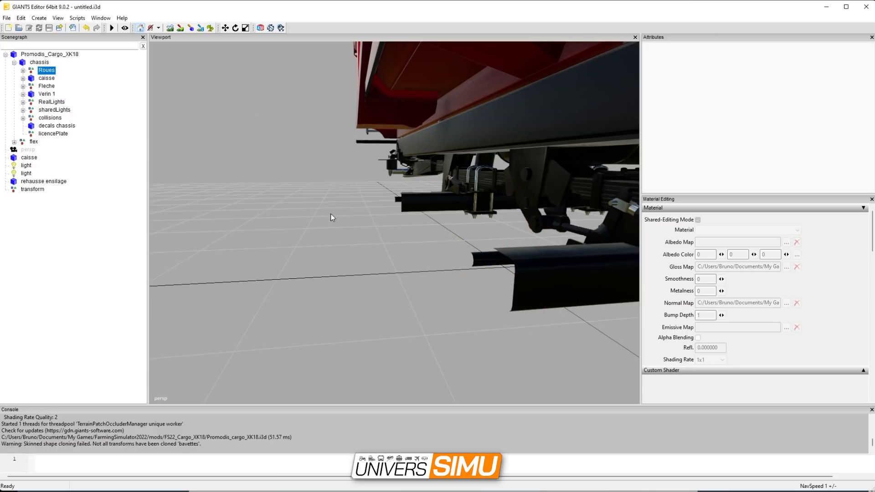
# Step: Expand and select the Roues group again, and examine its pivot from beneath the chassis
pyautogui.click(23, 71)
pyautogui.click(46, 70)
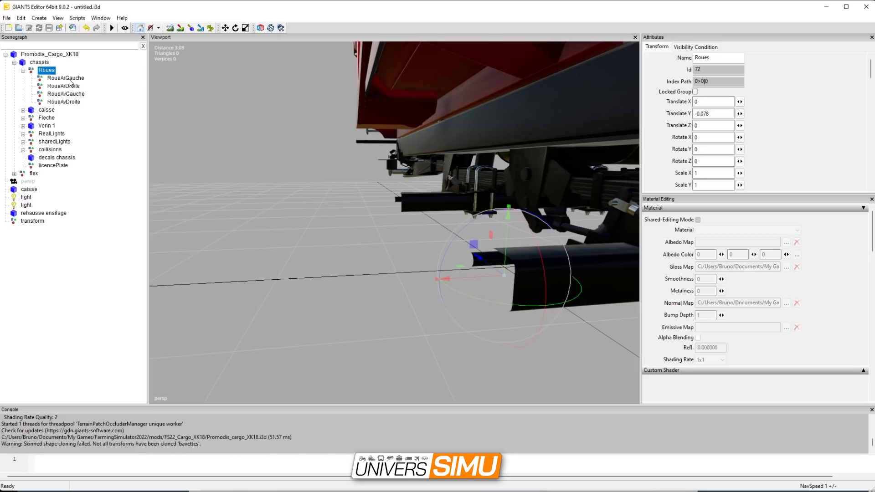
pyautogui.moveTo(358, 180)
pyautogui.keyDown('alt'); pyautogui.mouseDown()
pyautogui.moveTo(403, 185)
pyautogui.moveTo(312, 232)
pyautogui.moveTo(386, 245)
pyautogui.moveTo(356, 196)
pyautogui.moveTo(334, 190)
pyautogui.moveTo(364, 195)
pyautogui.mouseUp(); pyautogui.keyUp('alt')
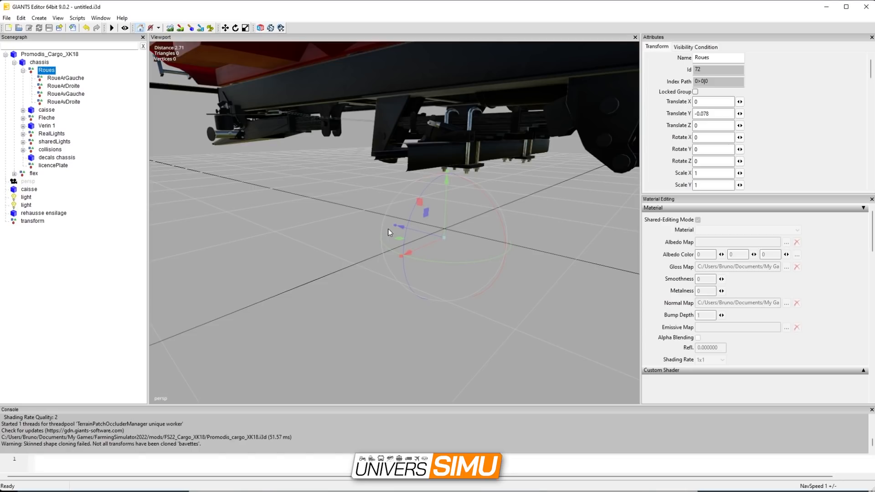
pyautogui.keyDown('alt'); pyautogui.moveTo(388, 233); pyautogui.dragTo(478, 214); pyautogui.keyUp('alt')
# Step: Select the flex 4 hydraulic hose at the trailer's front and expand its node to show its child
pyautogui.click(370, 281)
pyautogui.scroll(5, 364, 254)
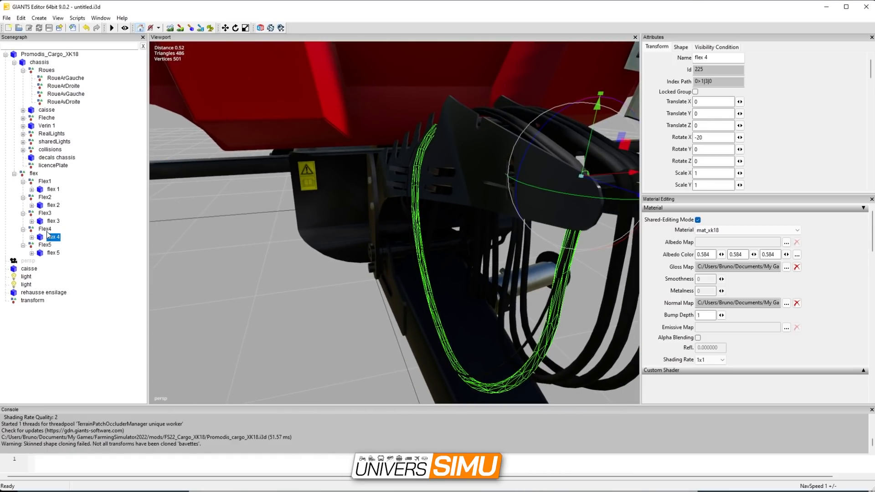
pyautogui.click(32, 237)
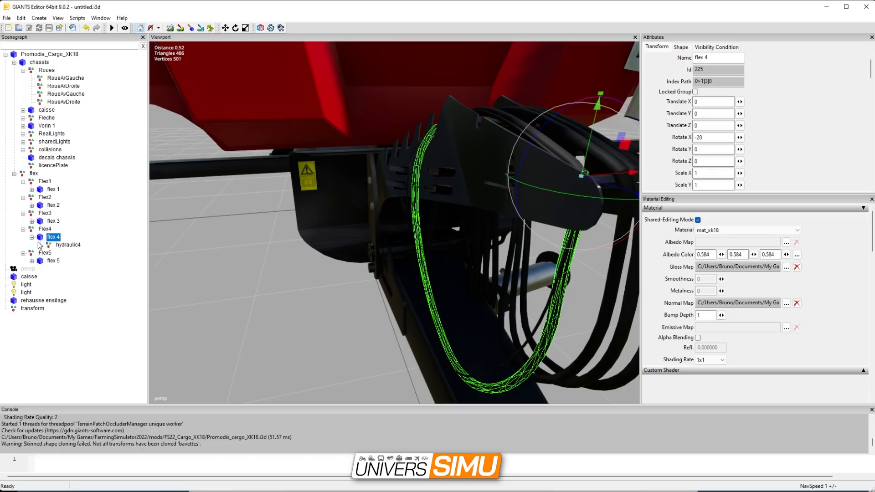
# Step: Select the hydraulic4 node under flex 4 and rotate it slightly about its X axis, to about -103.9 degrees
pyautogui.click(65, 247)
pyautogui.keyDown('alt'); pyautogui.moveTo(399, 150); pyautogui.dragTo(419, 290); pyautogui.keyUp('alt')
pyautogui.scroll(4, 380, 226)
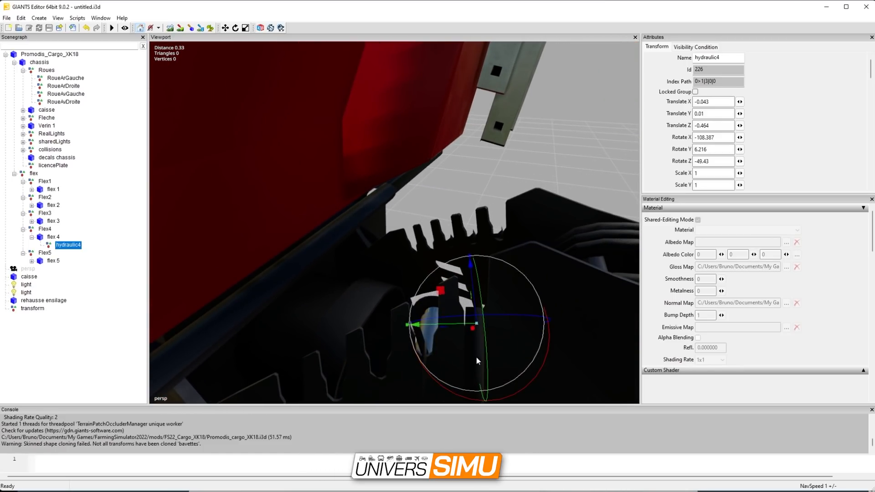
pyautogui.moveTo(530, 387); pyautogui.dragTo(523, 393)
pyautogui.keyDown('alt'); pyautogui.moveTo(474, 320); pyautogui.dragTo(445, 313); pyautogui.keyUp('alt')
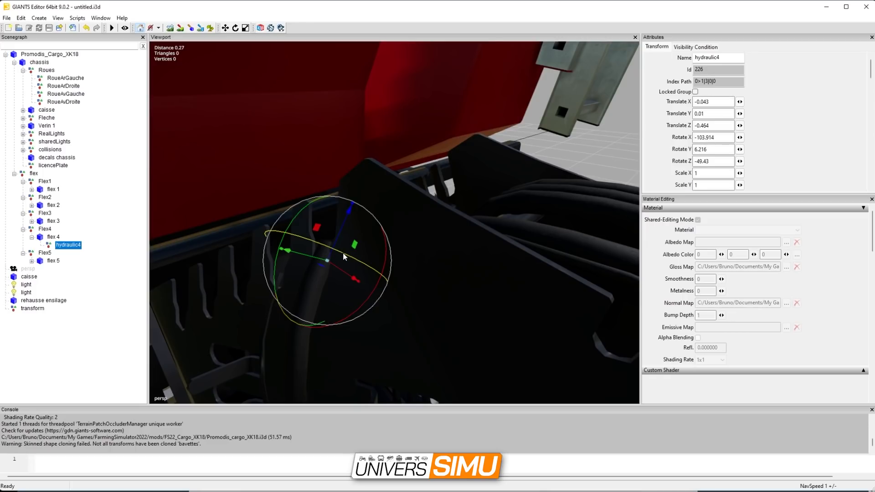
pyautogui.keyDown('alt'); pyautogui.moveTo(344, 256); pyautogui.dragTo(400, 243); pyautogui.keyUp('alt')
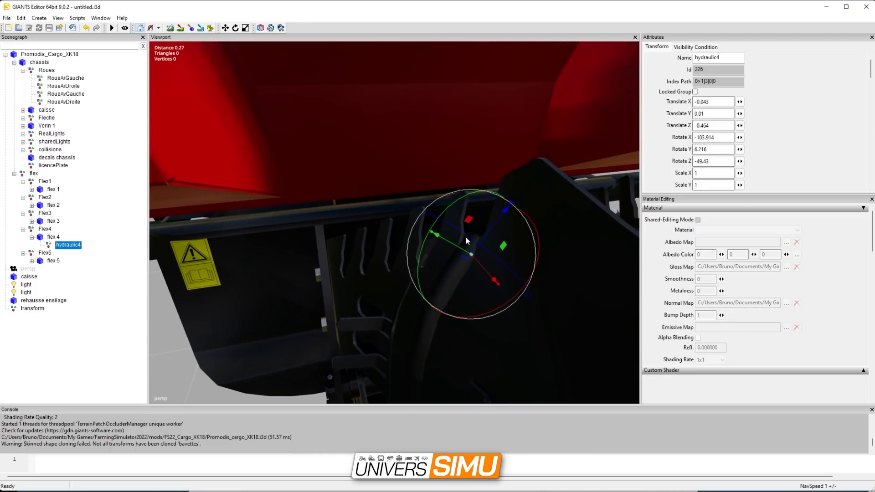
pyautogui.keyDown('alt'); pyautogui.moveTo(491, 237); pyautogui.dragTo(456, 256); pyautogui.keyUp('alt')
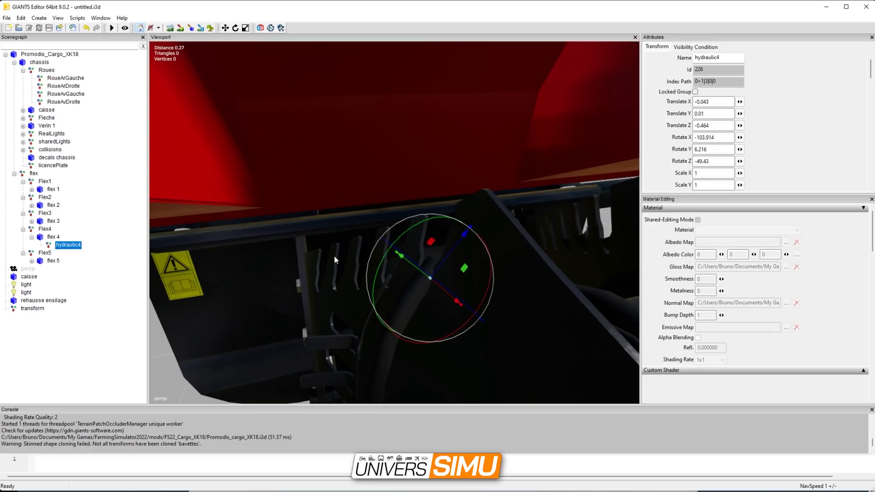
pyautogui.keyDown('alt'); pyautogui.moveTo(308, 258); pyautogui.dragTo(397, 256); pyautogui.keyUp('alt')
pyautogui.keyDown('alt'); pyautogui.moveTo(471, 259); pyautogui.dragTo(451, 255); pyautogui.keyUp('alt')
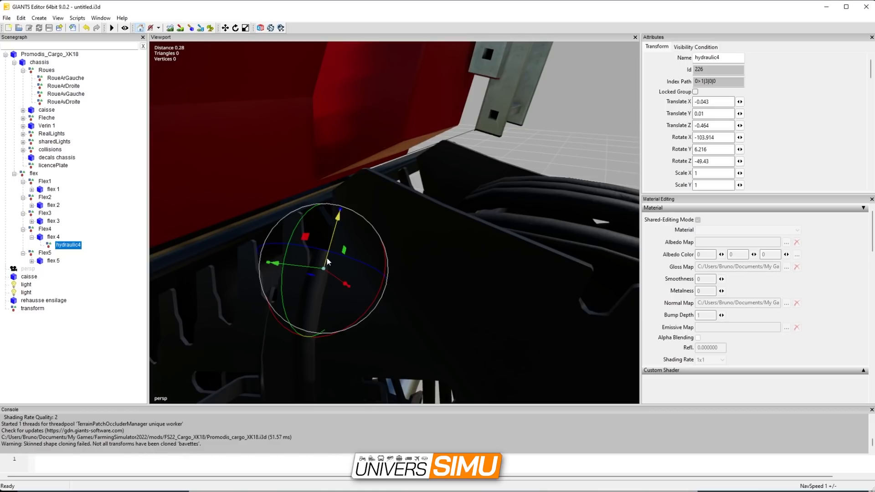
pyautogui.moveTo(303, 253); pyautogui.dragTo(402, 271, button='middle')
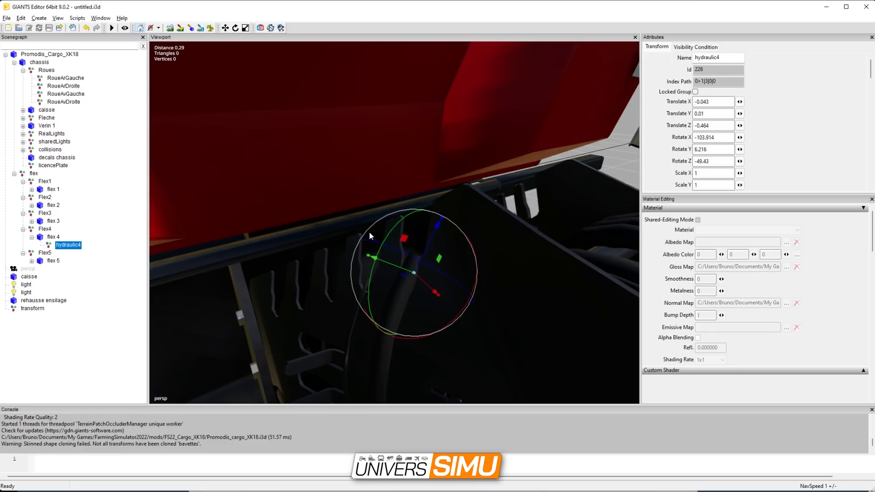
# Step: Select the trailer's rear door, porte, by its side arm next to the XK 18 lettering
pyautogui.moveTo(369, 231); pyautogui.dragTo(398, 189, button='right')
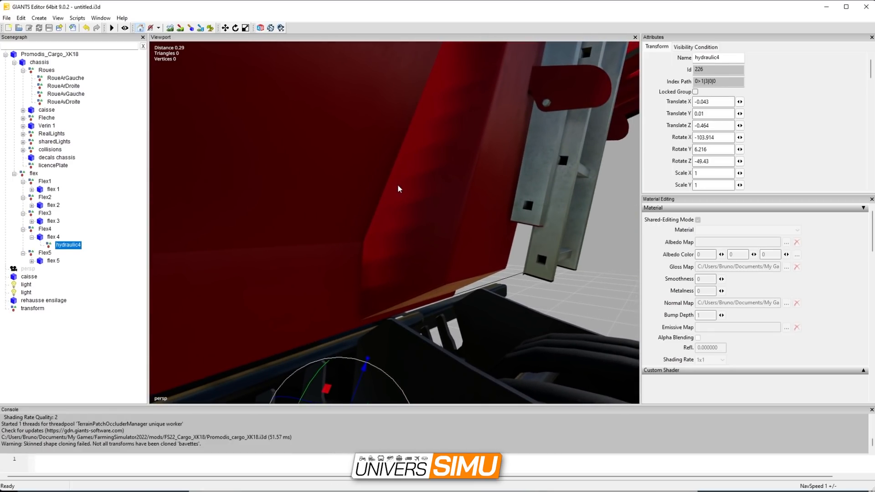
pyautogui.moveTo(399, 189); pyautogui.dragTo(303, 178, button='right')
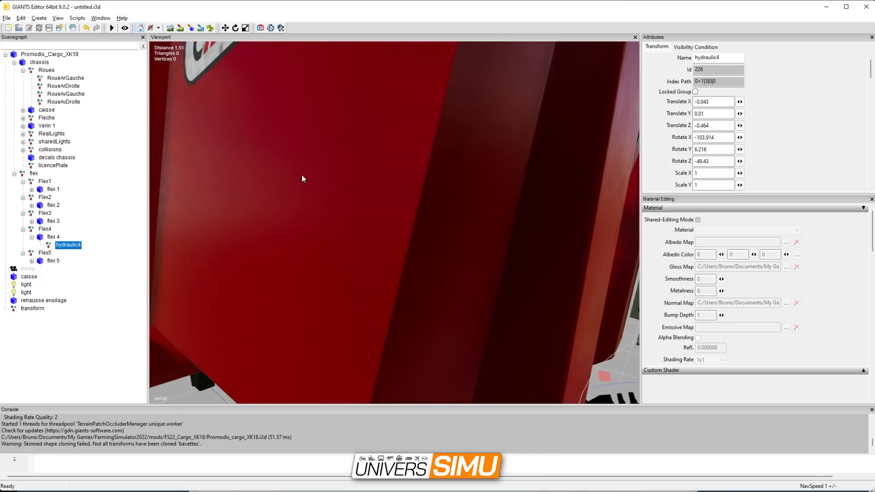
pyautogui.moveTo(372, 169); pyautogui.dragTo(513, 202, button='right')
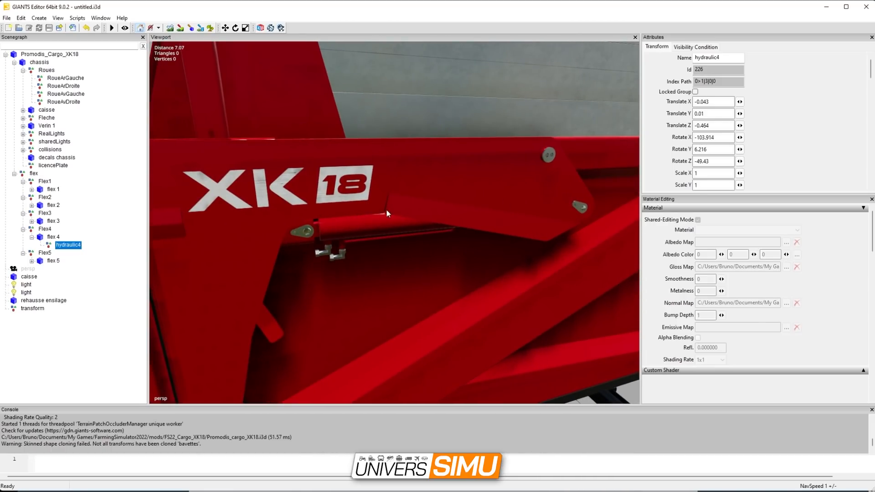
pyautogui.click(490, 211)
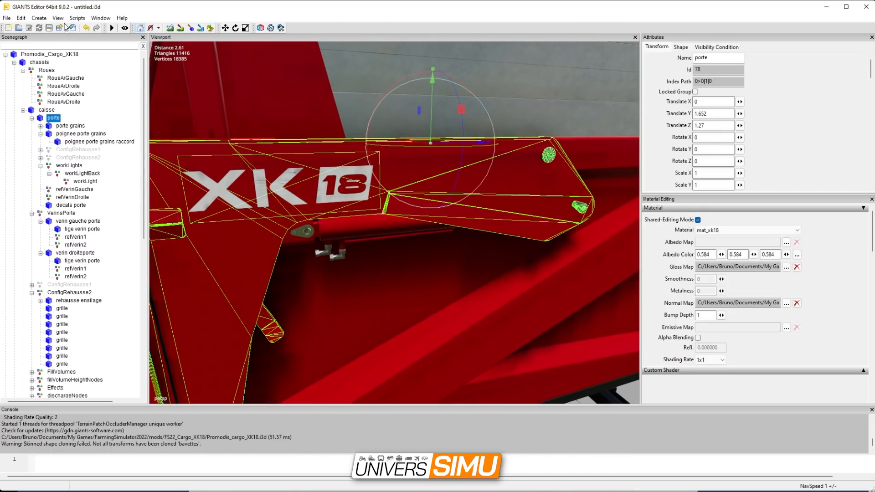
# Step: Review the object types that can be created, including the primitive shapes, without adding any of them
pyautogui.click(40, 18)
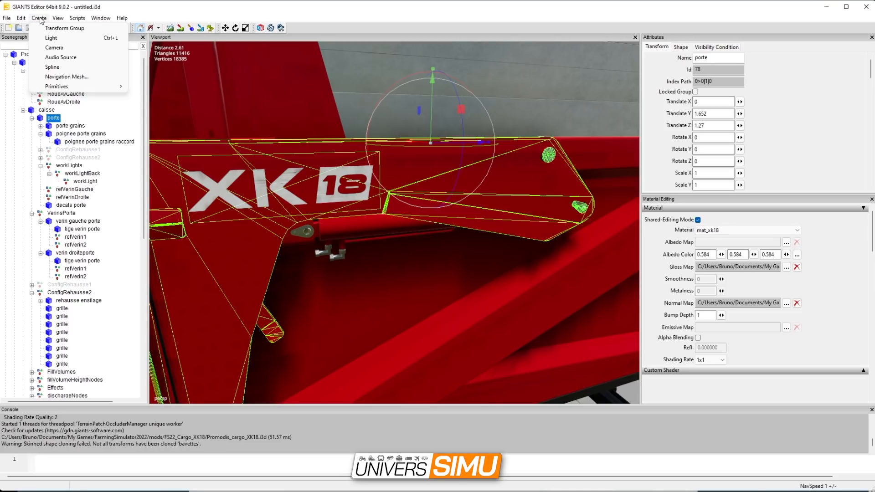
pyautogui.moveTo(75, 87)
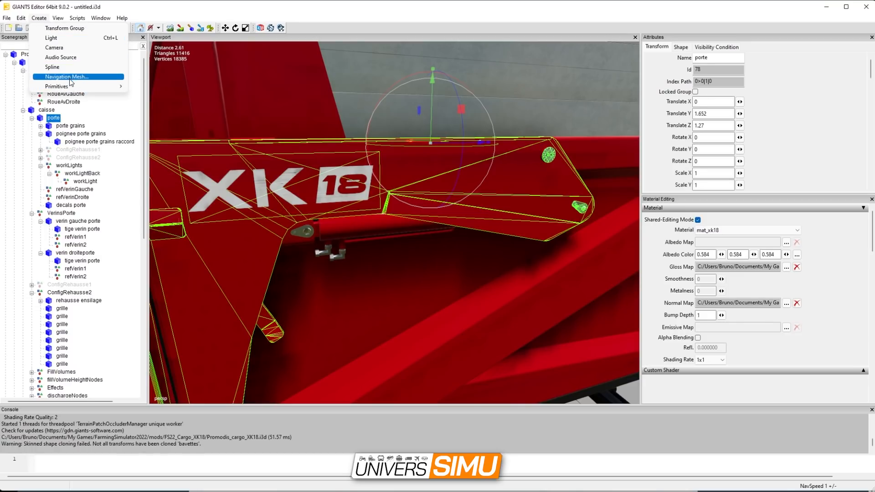
pyautogui.click(413, 159)
pyautogui.keyDown('alt'); pyautogui.moveTo(414, 159); pyautogui.dragTo(443, 142); pyautogui.keyUp('alt')
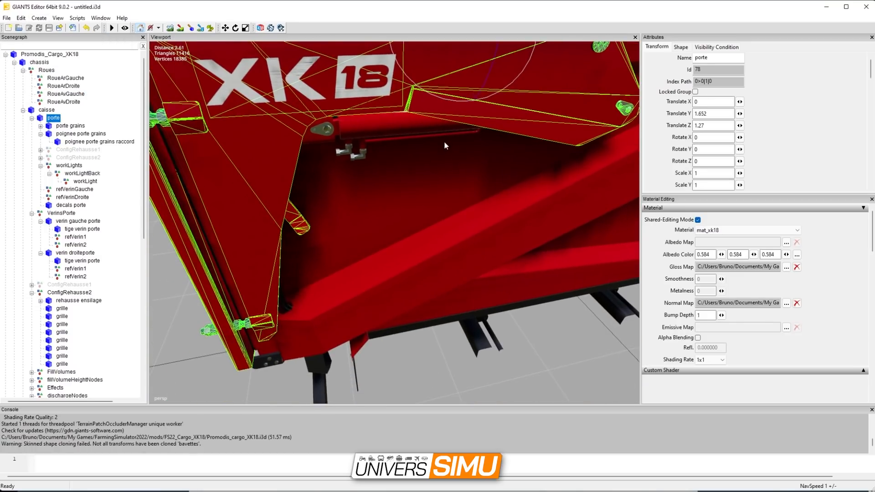
pyautogui.scroll(-3, 445, 142)
pyautogui.keyDown('alt'); pyautogui.moveTo(528, 160); pyautogui.dragTo(207, 265); pyautogui.keyUp('alt')
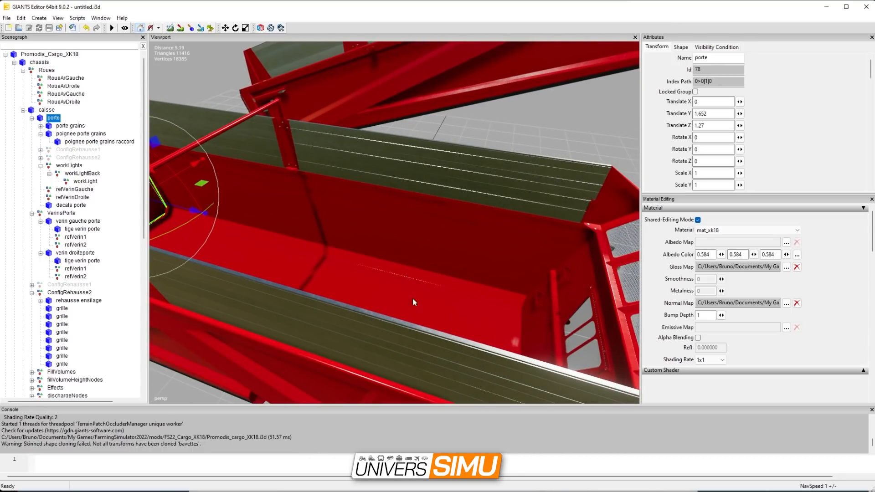
pyautogui.click(39, 18)
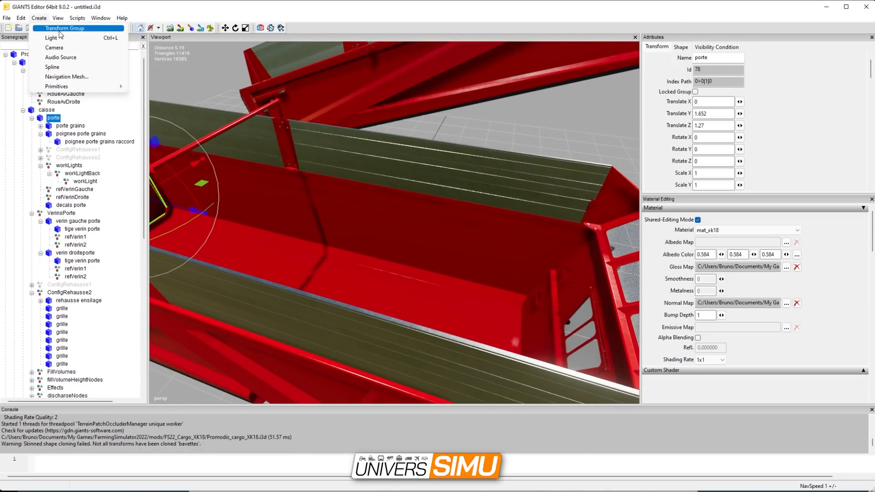
pyautogui.moveTo(67, 85)
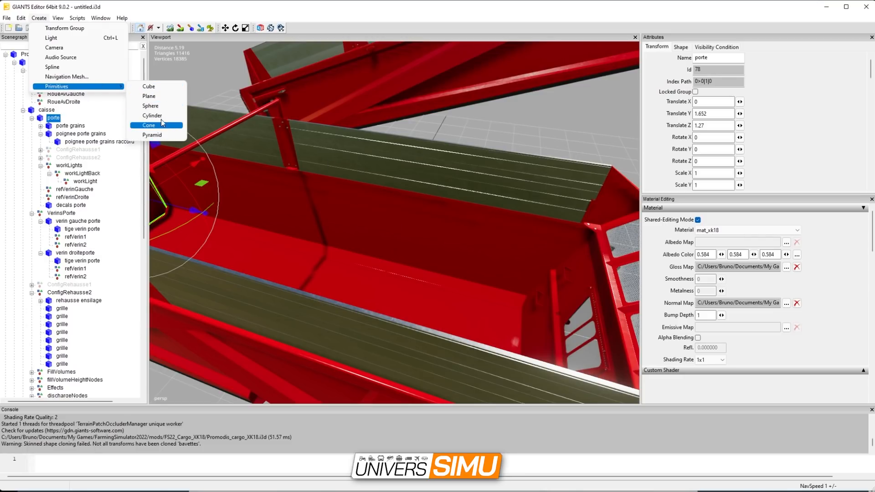
pyautogui.click(498, 131)
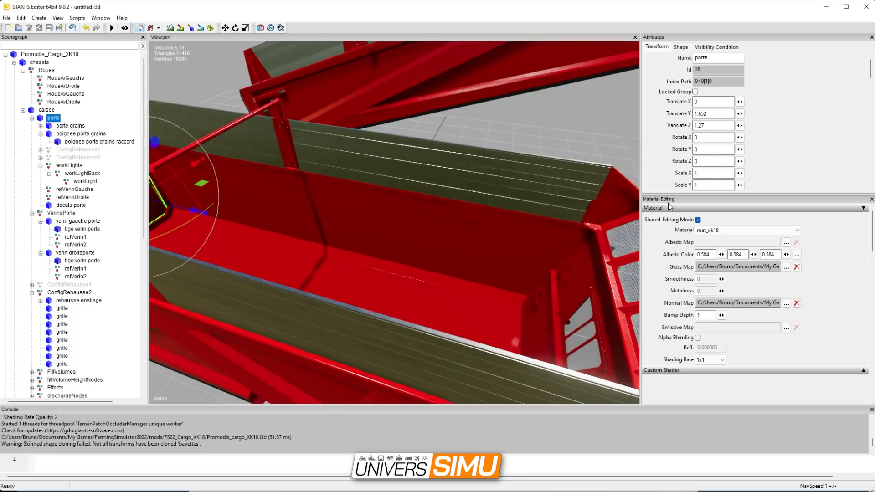
# Step: Select the trailer body, caisse, to inspect its mesh around the CARGO decal, and clear the selection
pyautogui.scroll(-4, 399, 240)
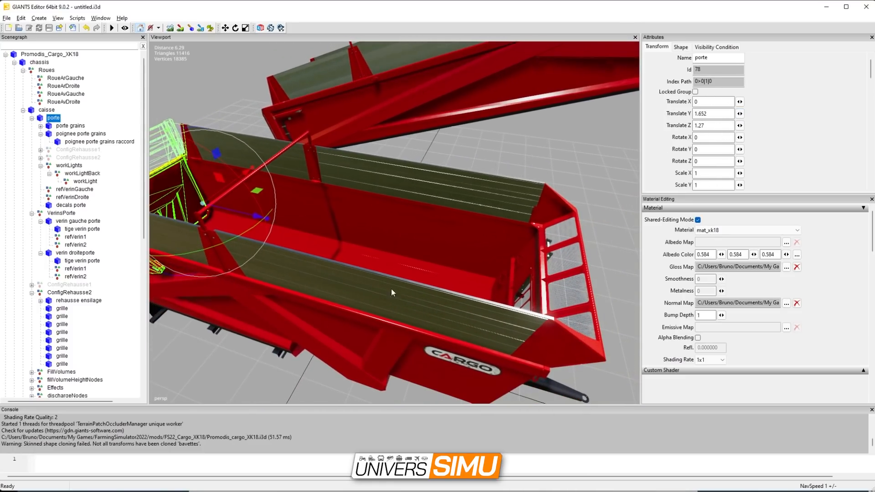
pyautogui.keyDown('alt'); pyautogui.moveTo(391, 289); pyautogui.dragTo(507, 154, button='middle'); pyautogui.keyUp('alt')
pyautogui.keyDown('alt'); pyautogui.moveTo(382, 236); pyautogui.dragTo(395, 305, button='middle'); pyautogui.keyUp('alt')
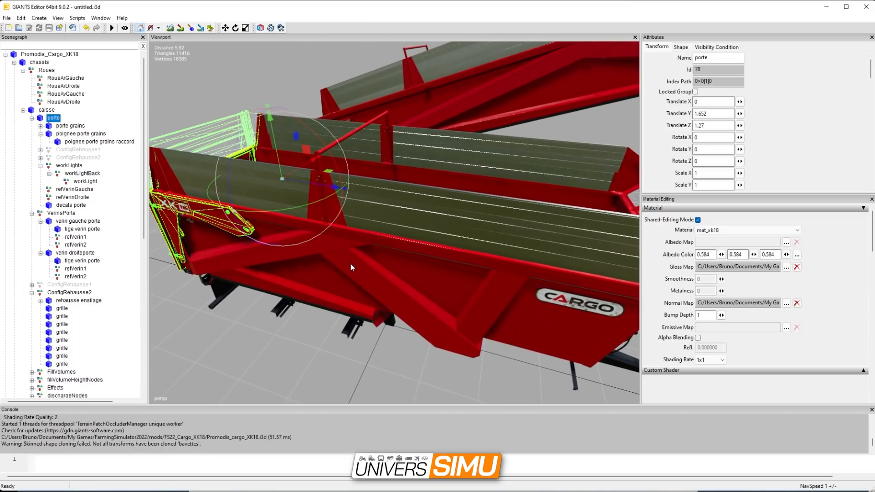
pyautogui.click(351, 264)
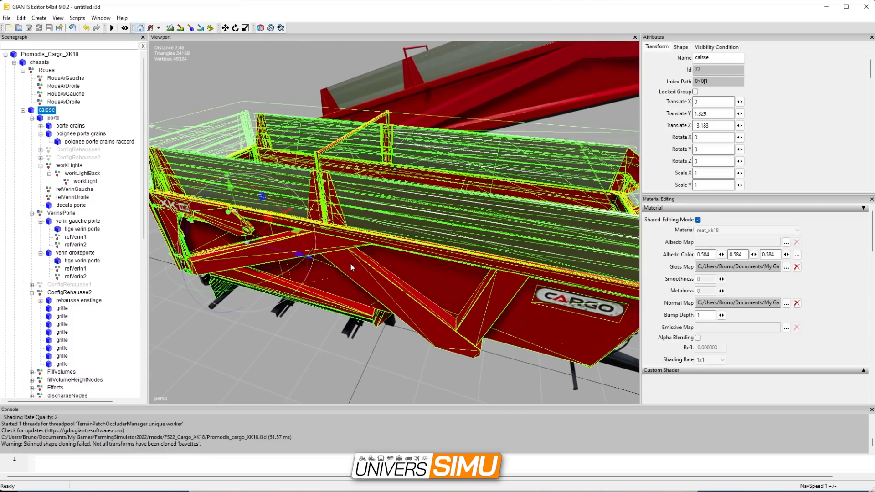
pyautogui.click(395, 357)
pyautogui.click(470, 345)
pyautogui.keyDown('alt'); pyautogui.moveTo(469, 346); pyautogui.dragTo(378, 243, button='middle'); pyautogui.keyUp('alt')
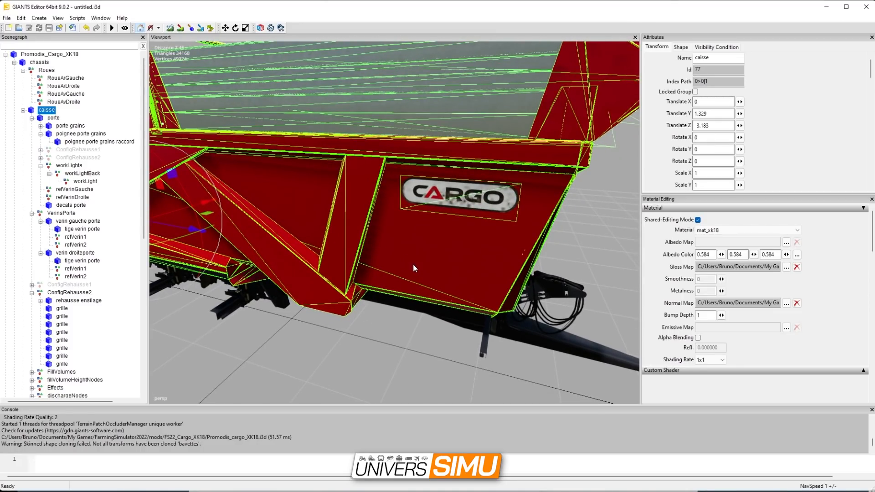
pyautogui.click(587, 245)
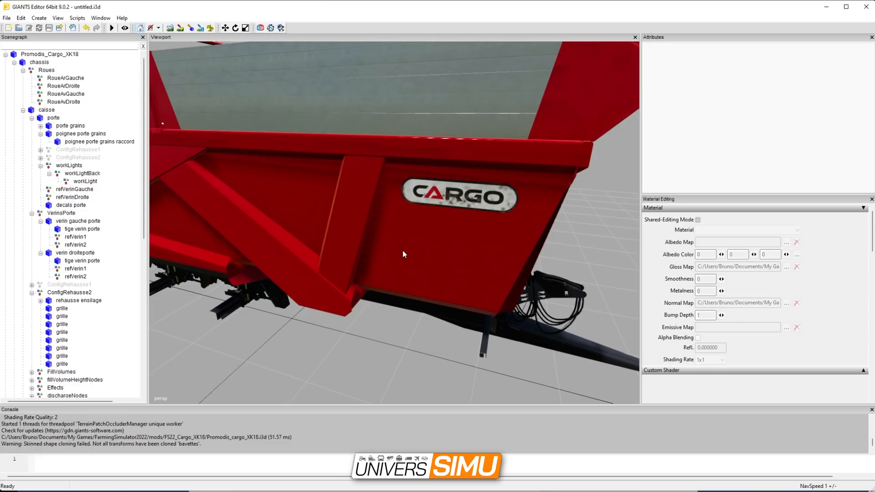
# Step: Set the first three colorMat0 values of the caisse body's custom shader to 0.05 each, and clear the selection
pyautogui.click(348, 253)
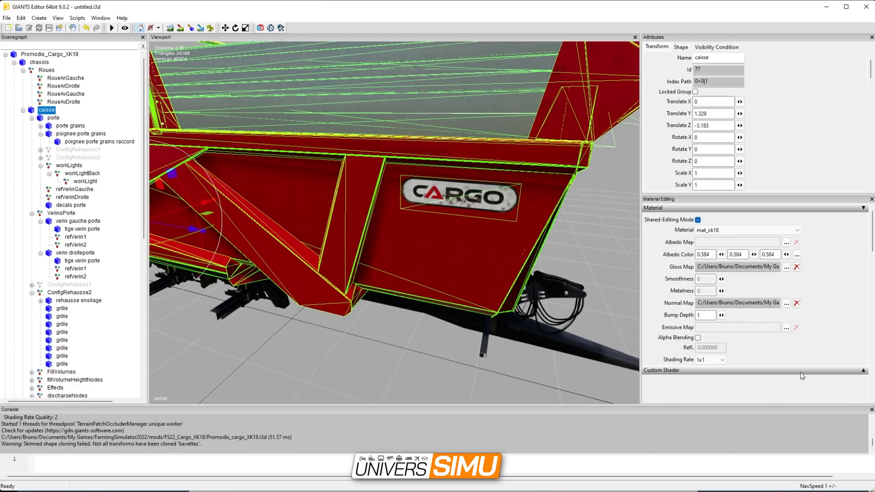
pyautogui.click(862, 372)
pyautogui.scroll(-3, 854, 355)
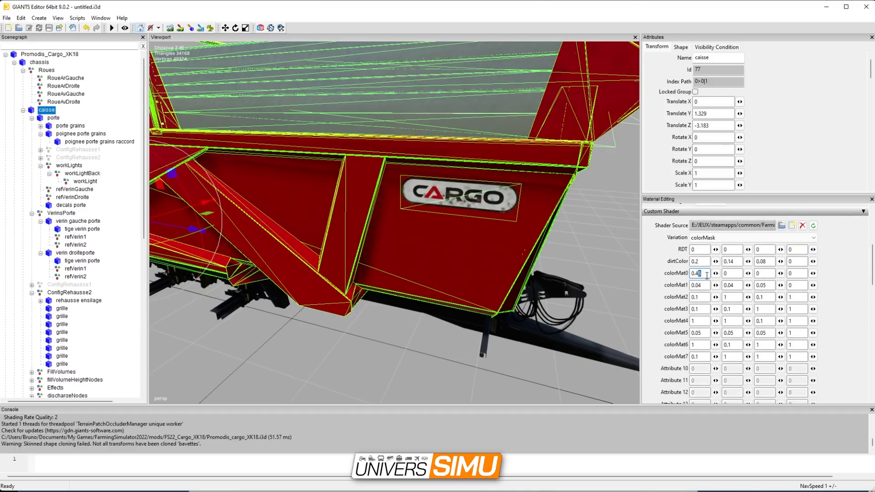
pyautogui.press('Tab')
pyautogui.press('Tab')
pyautogui.doubleClick(705, 276)
pyautogui.write('0.05')
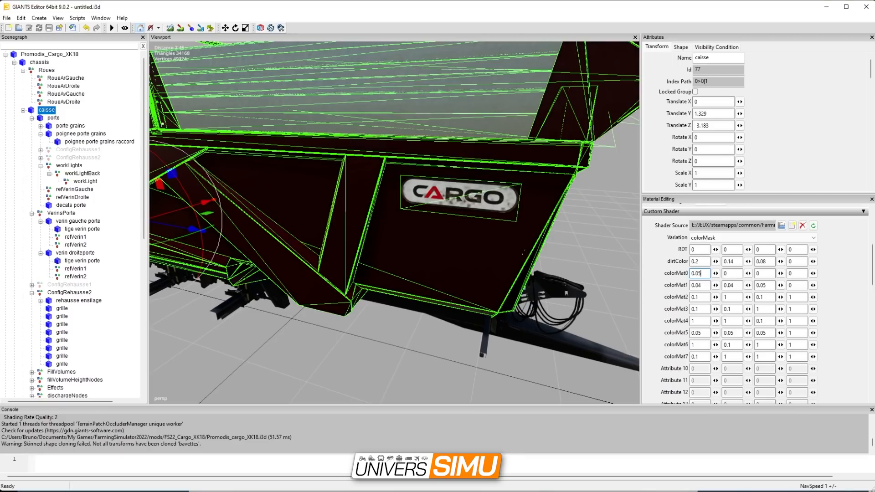
pyautogui.press('Tab')
pyautogui.write('0.05')
pyautogui.press('Tab')
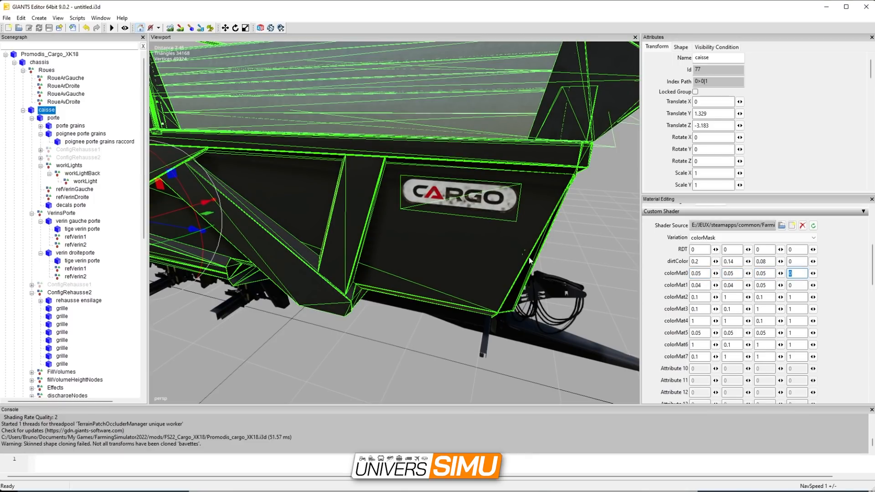
pyautogui.moveTo(530, 261); pyautogui.dragTo(282, 214)
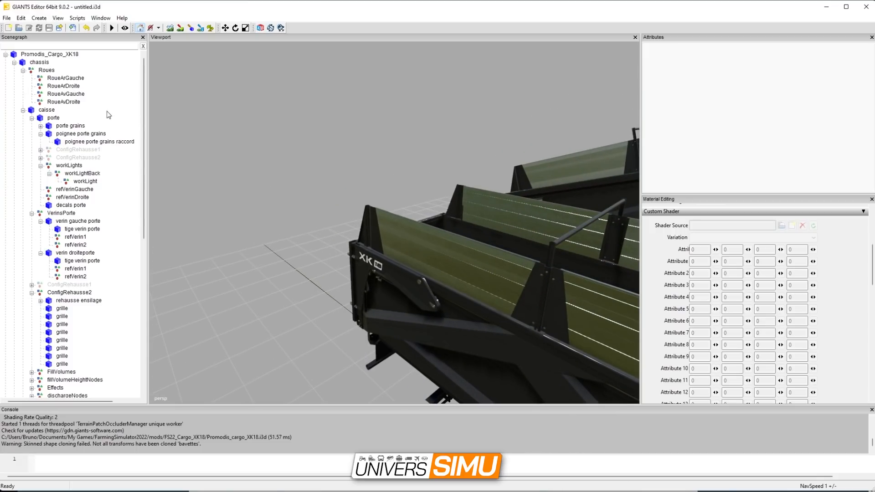
# Step: Move the RoueArGauche wheel group along Z to about -2.486 and highlight its index path
pyautogui.click(64, 80)
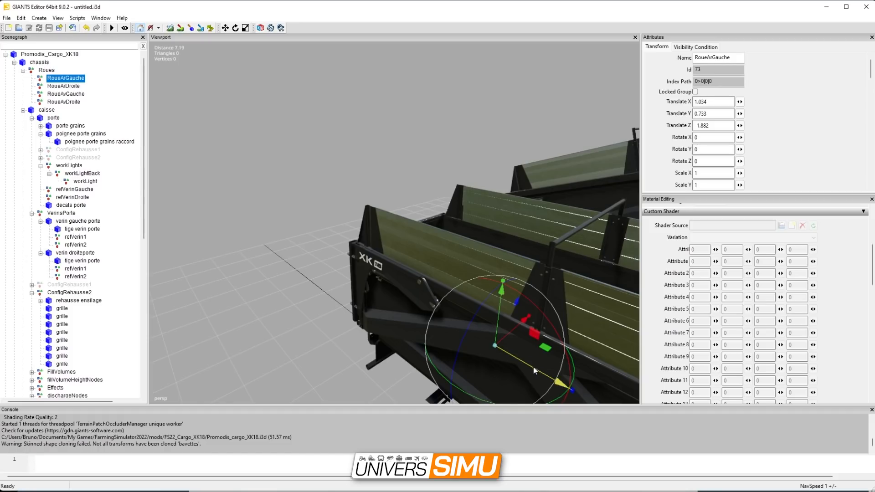
pyautogui.moveTo(535, 370); pyautogui.dragTo(496, 319)
pyautogui.moveTo(715, 81); pyautogui.dragTo(693, 82)
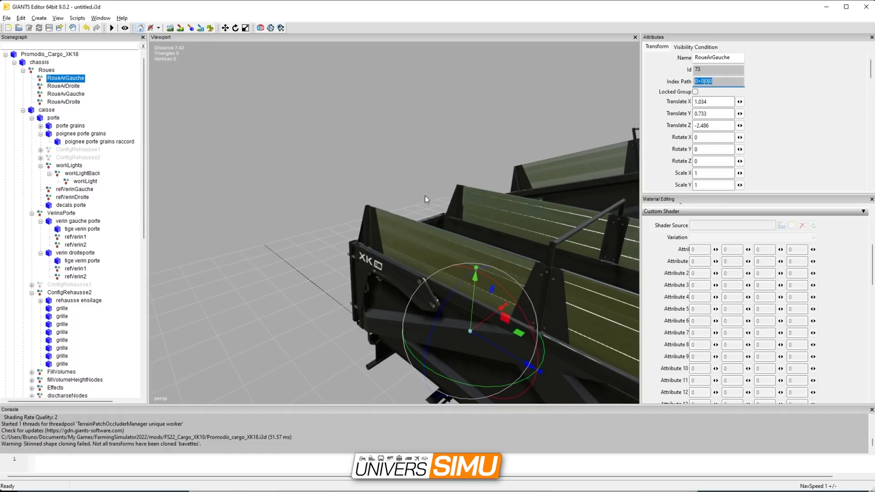
pyautogui.moveTo(424, 199)
pyautogui.mouseDown(button='middle')
pyautogui.moveTo(455, 200)
pyautogui.moveTo(422, 245)
pyautogui.moveTo(505, 258)
pyautogui.moveTo(527, 174)
pyautogui.moveTo(422, 163)
pyautogui.moveTo(393, 204)
pyautogui.moveTo(421, 209)
pyautogui.mouseUp(button='middle')
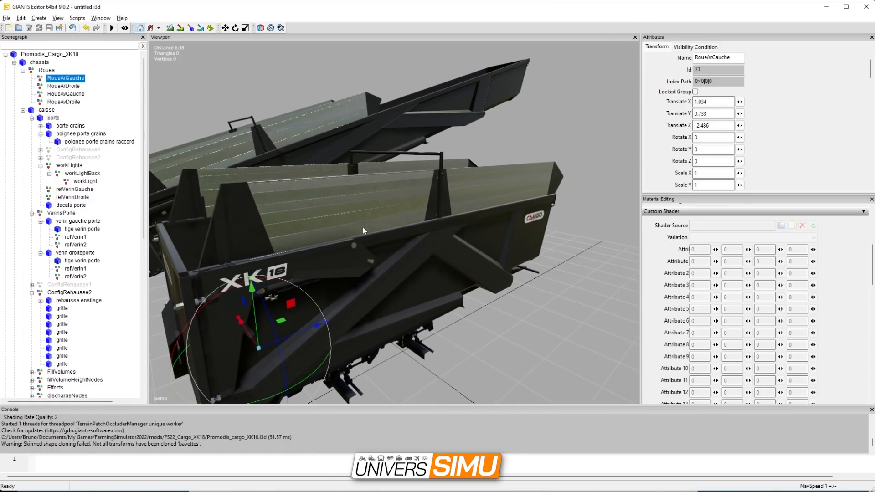
pyautogui.moveTo(367, 231); pyautogui.dragTo(436, 248, button='middle')
pyautogui.moveTo(407, 312); pyautogui.dragTo(449, 206, button='middle')
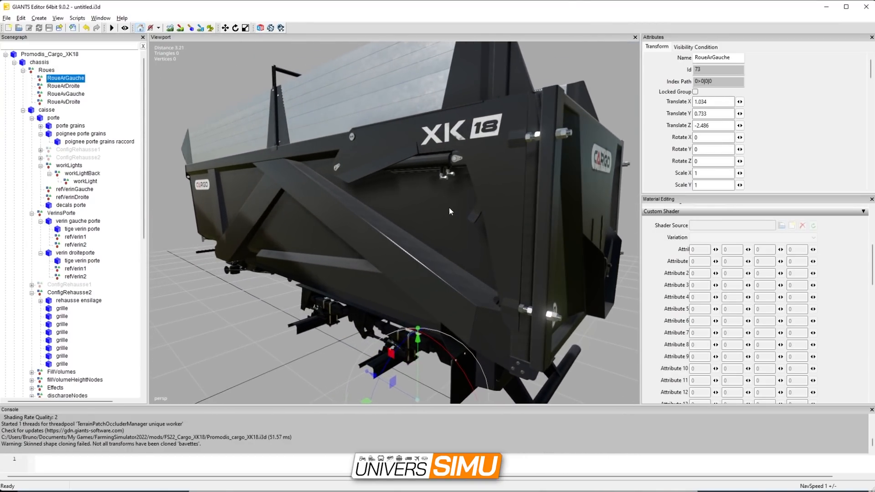
pyautogui.moveTo(389, 139); pyautogui.dragTo(397, 286, button='middle')
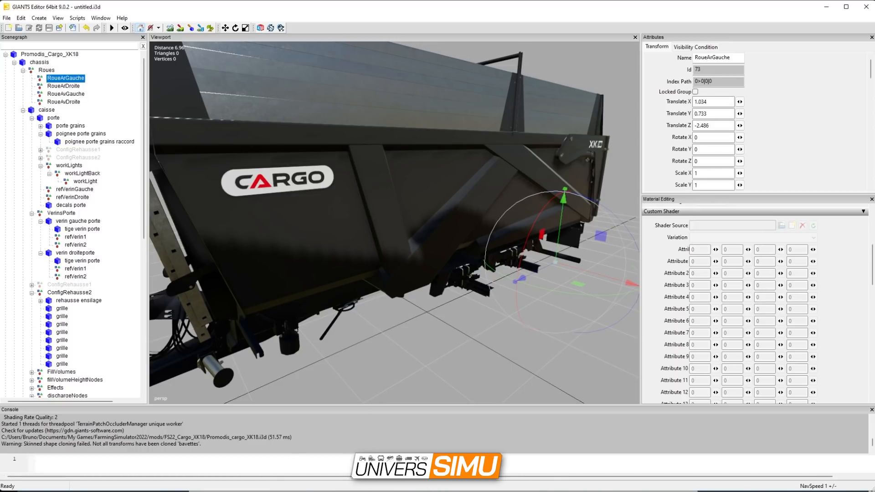
# Step: Switch to the FS22_Cargo_XK18 folder in File Explorer and point out Promodis_cargo_XK18.i3d and its .i3d.shapes file
pyautogui.hotkey('alt', 'Tab')
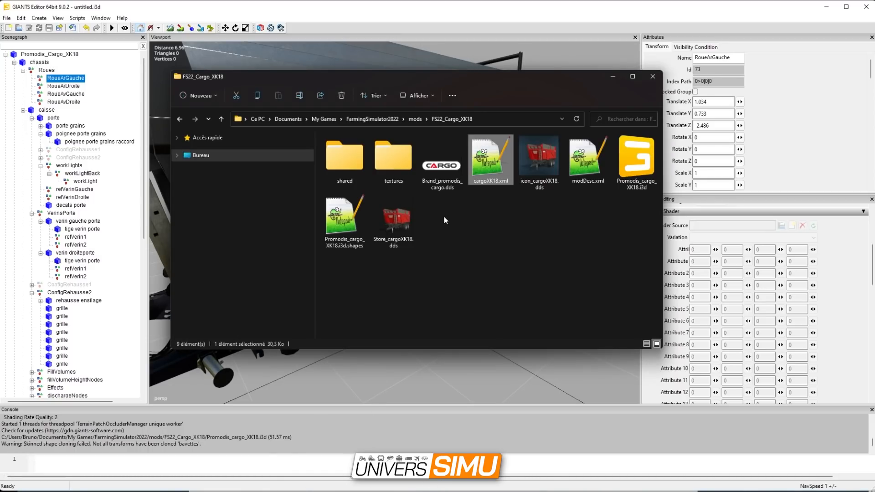
pyautogui.click(641, 184)
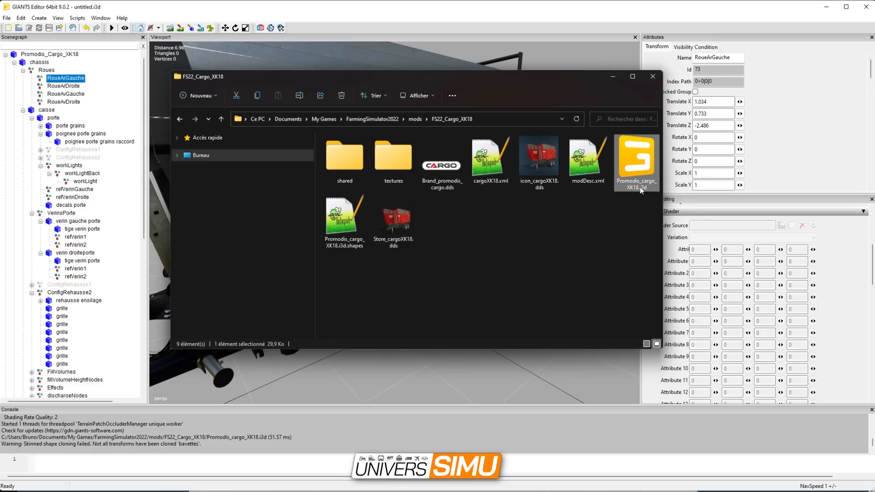
pyautogui.click(335, 246)
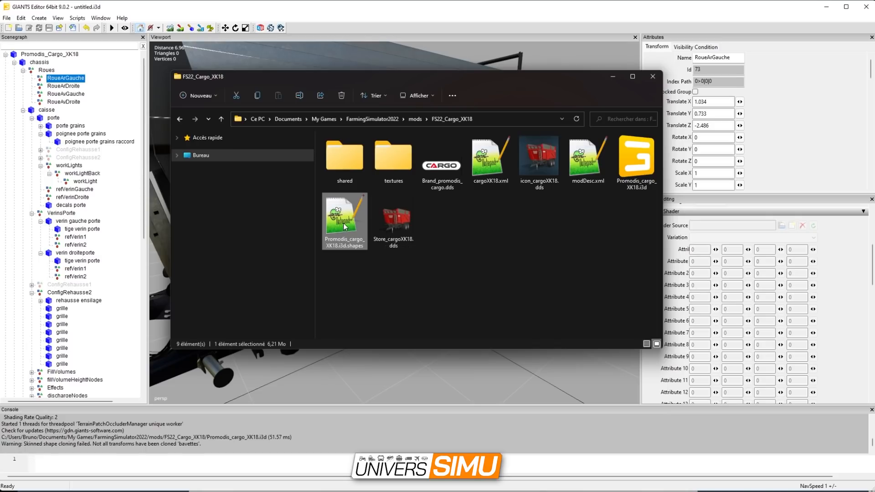
# Step: Select Promodis_cargo_XK18.i3d in the mod folder to point it out, and switch back to GIANTS Editor
pyautogui.click(638, 180)
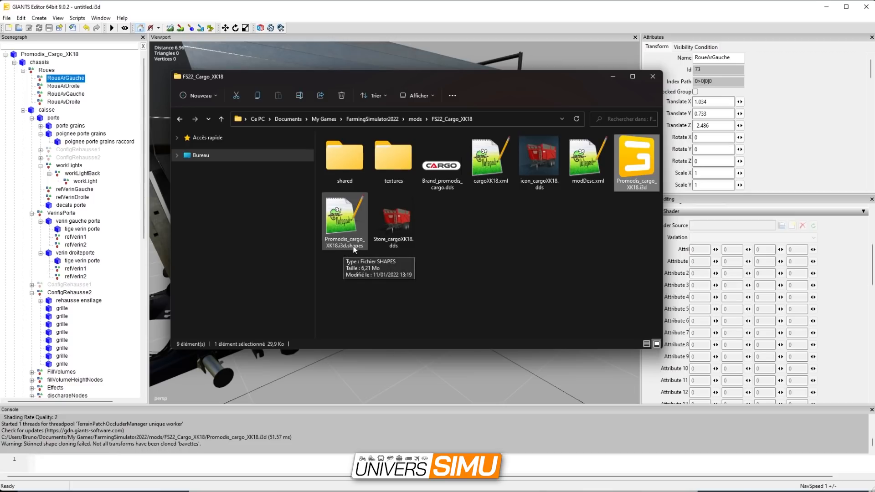
pyautogui.click(590, 19)
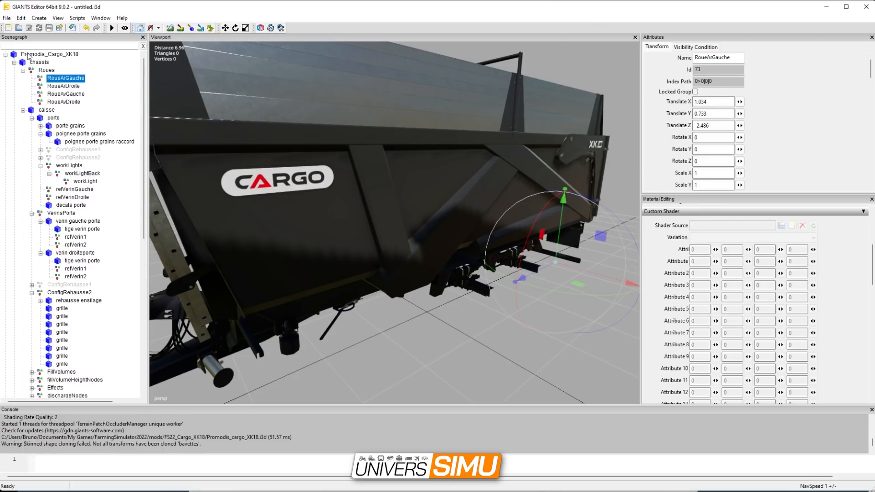
# Step: Examine the whole trailer model from several angles, including the inside of the body, the underside near the drawbar, and the front ladder
pyautogui.scroll(-3, 338, 223)
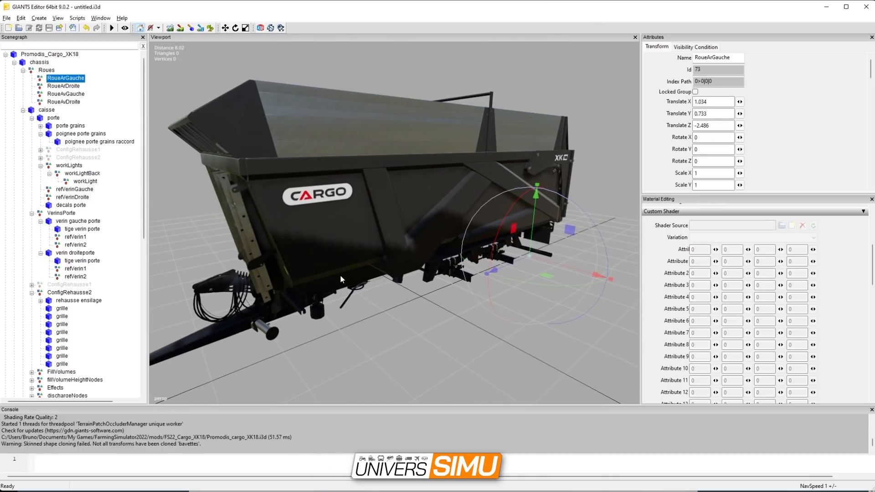
pyautogui.moveTo(340, 275); pyautogui.dragTo(534, 275, button='middle')
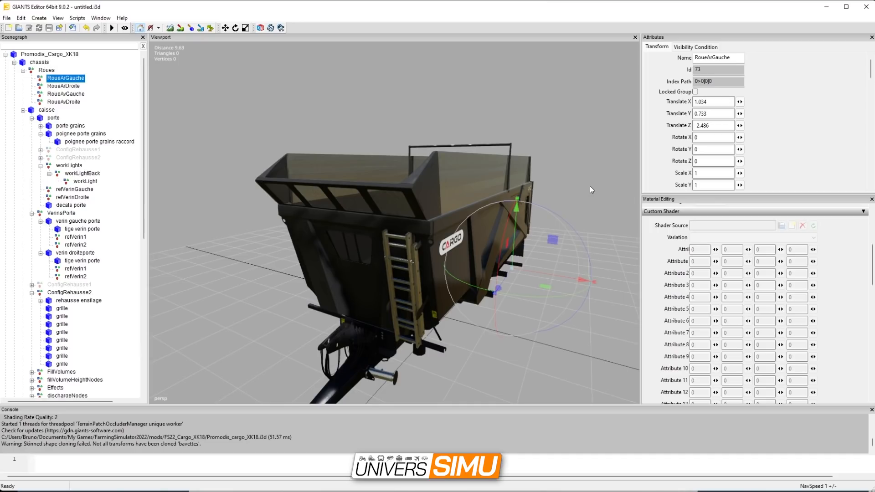
pyautogui.keyDown('alt'); pyautogui.moveTo(404, 212); pyautogui.dragTo(502, 171, button='middle'); pyautogui.keyUp('alt')
pyautogui.keyDown('alt'); pyautogui.moveTo(502, 171); pyautogui.dragTo(196, 188); pyautogui.keyUp('alt')
pyautogui.keyDown('alt'); pyautogui.moveTo(457, 233); pyautogui.dragTo(419, 383); pyautogui.keyUp('alt')
pyautogui.scroll(3, 442, 249)
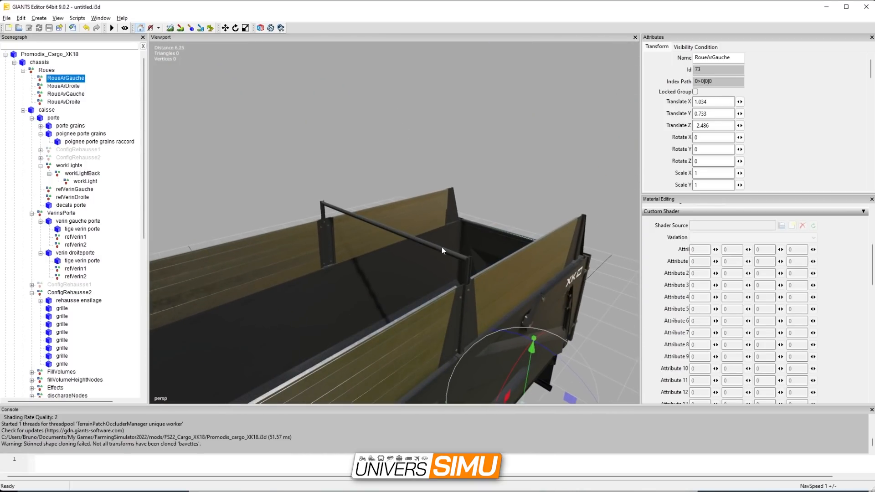
pyautogui.keyDown('alt'); pyautogui.moveTo(442, 248); pyautogui.dragTo(220, 159); pyautogui.keyUp('alt')
pyautogui.scroll(4, 541, 288)
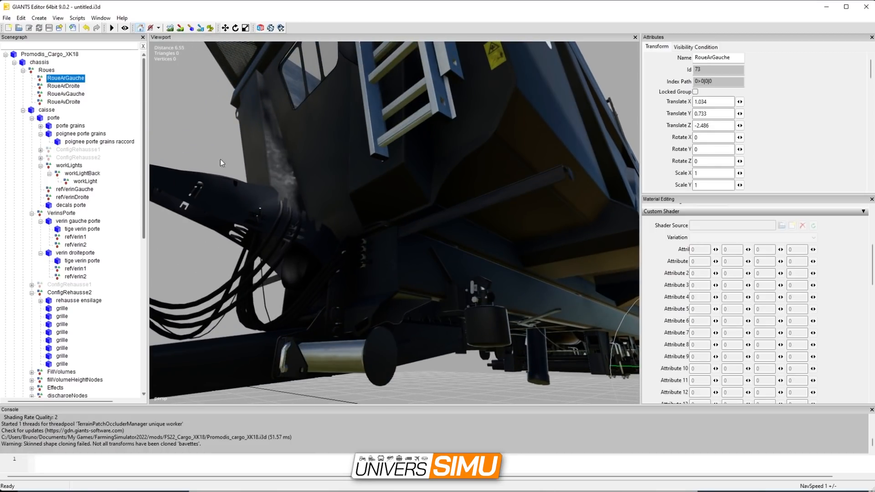
pyautogui.rightClick(200, 154)
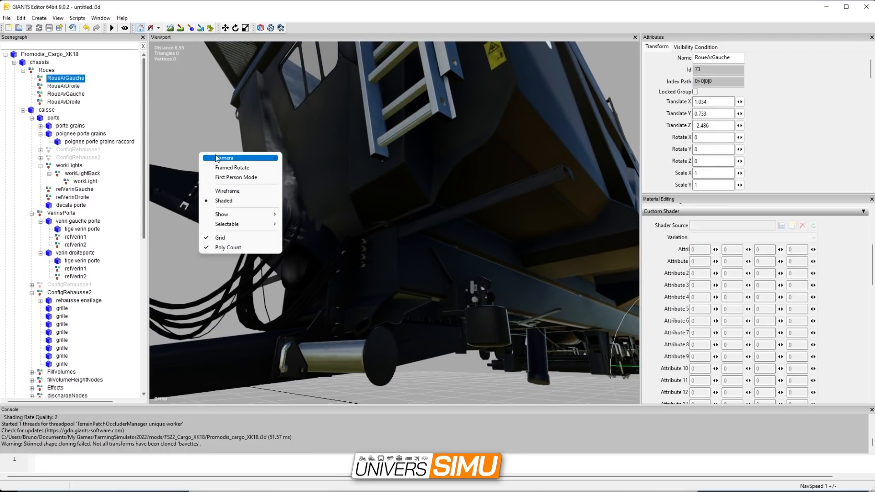
pyautogui.click(187, 124)
pyautogui.keyDown('alt'); pyautogui.moveTo(187, 124); pyautogui.dragTo(405, 200); pyautogui.keyUp('alt')
pyautogui.keyDown('alt'); pyautogui.moveTo(452, 153); pyautogui.dragTo(452, 220); pyautogui.keyUp('alt')
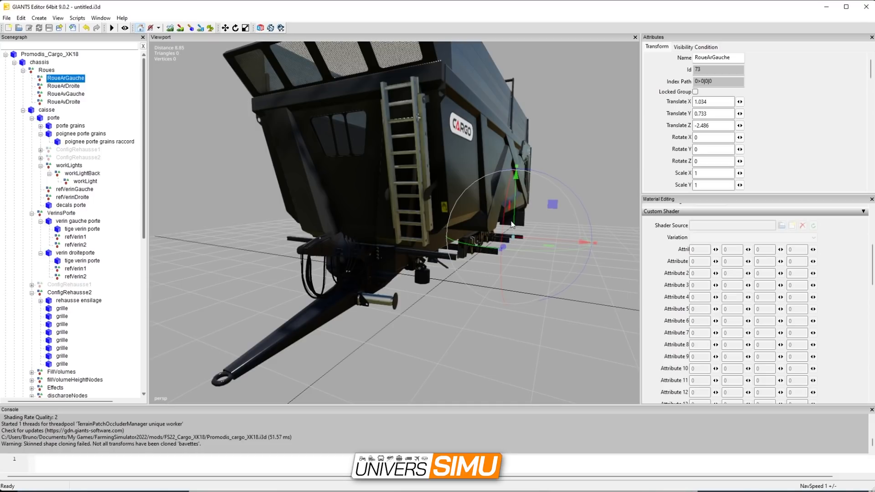
pyautogui.keyDown('alt'); pyautogui.moveTo(512, 224); pyautogui.dragTo(499, 200); pyautogui.keyUp('alt')
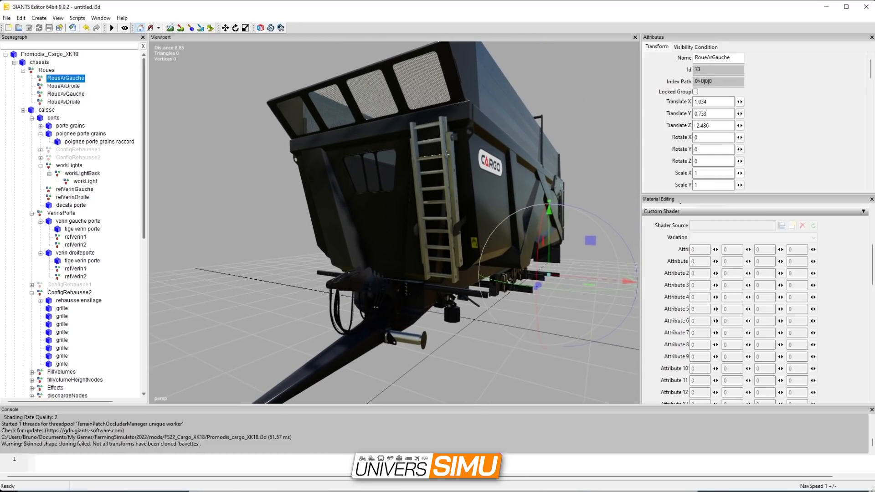